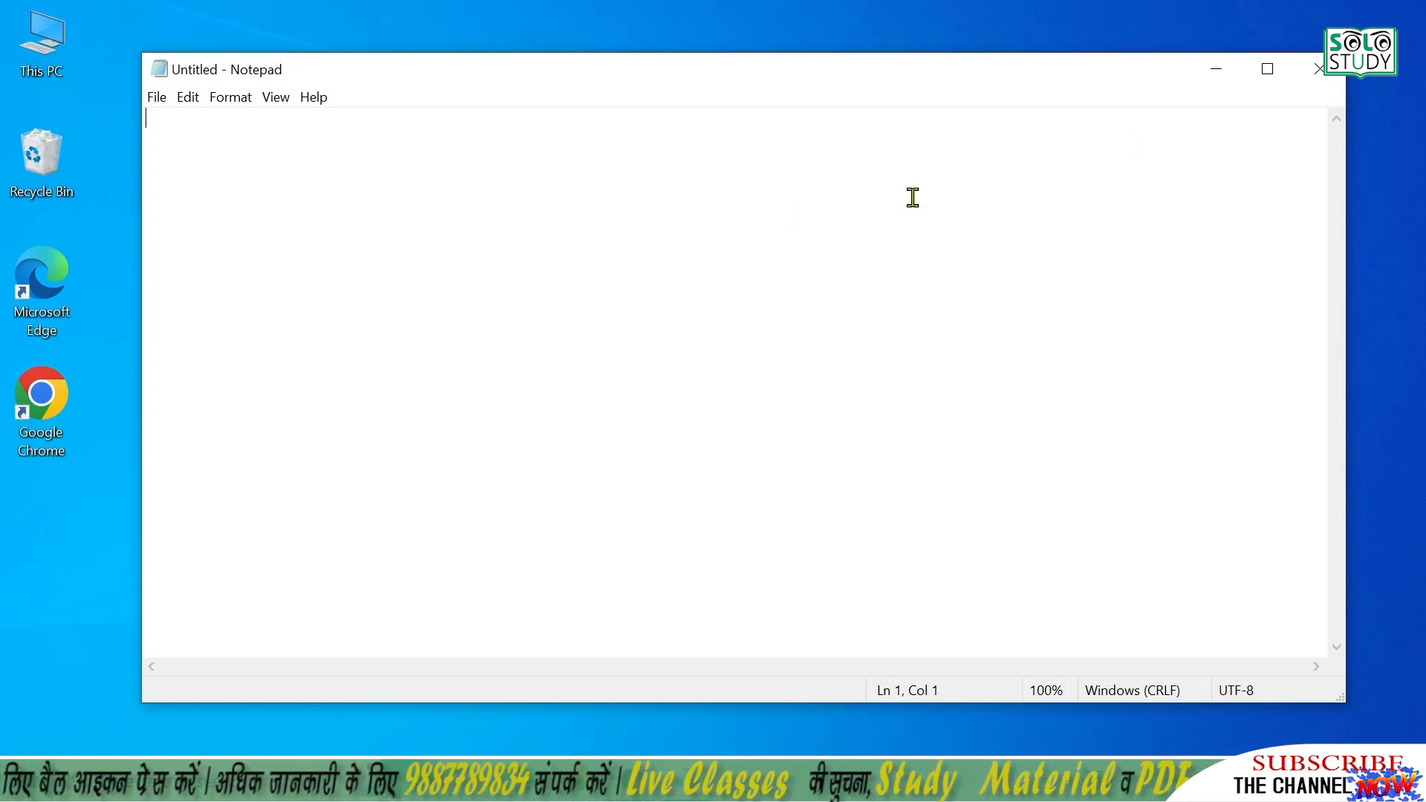
Step: Close the blank Notepad window and relaunch the program with the Run command notepad, in a maximized window
click(1316, 68)
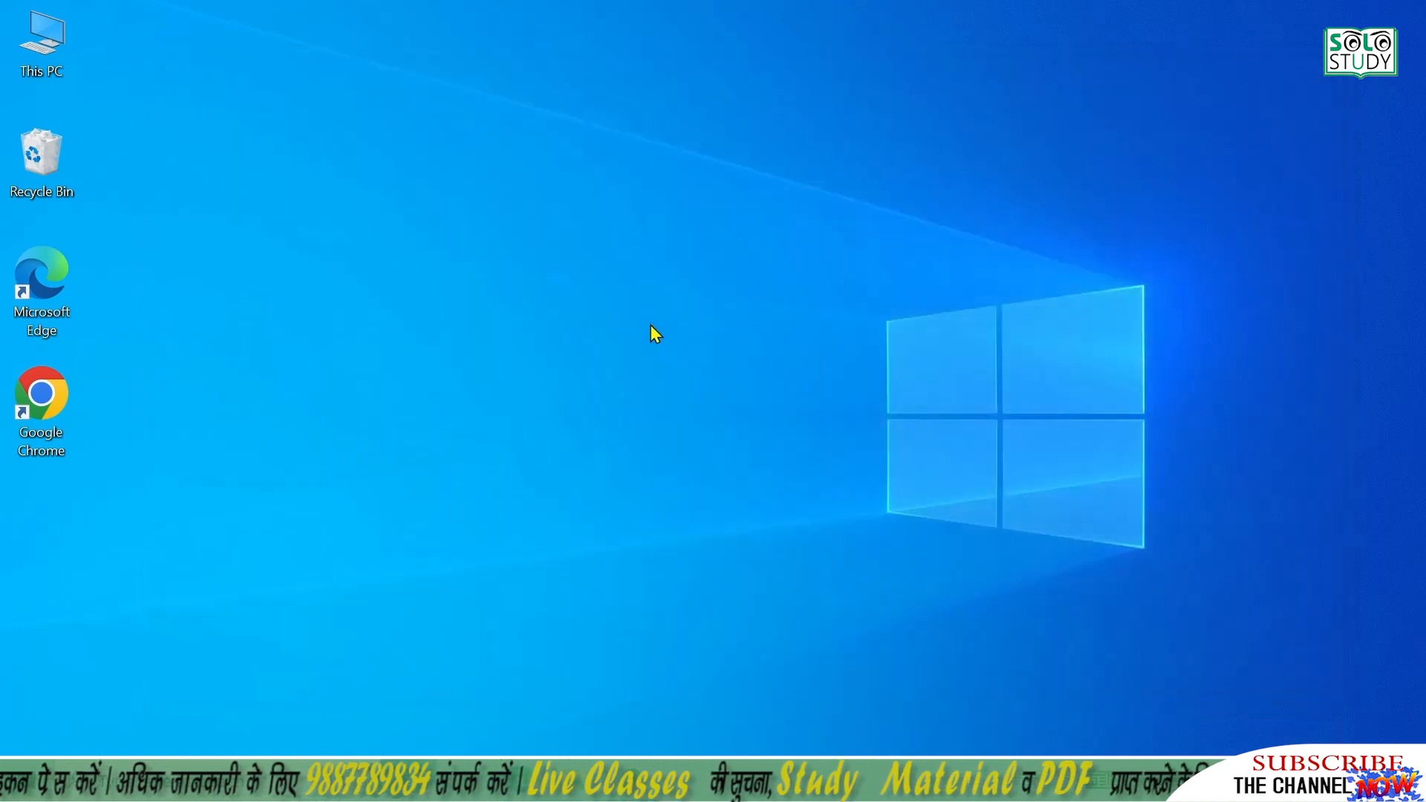
key(super+r)
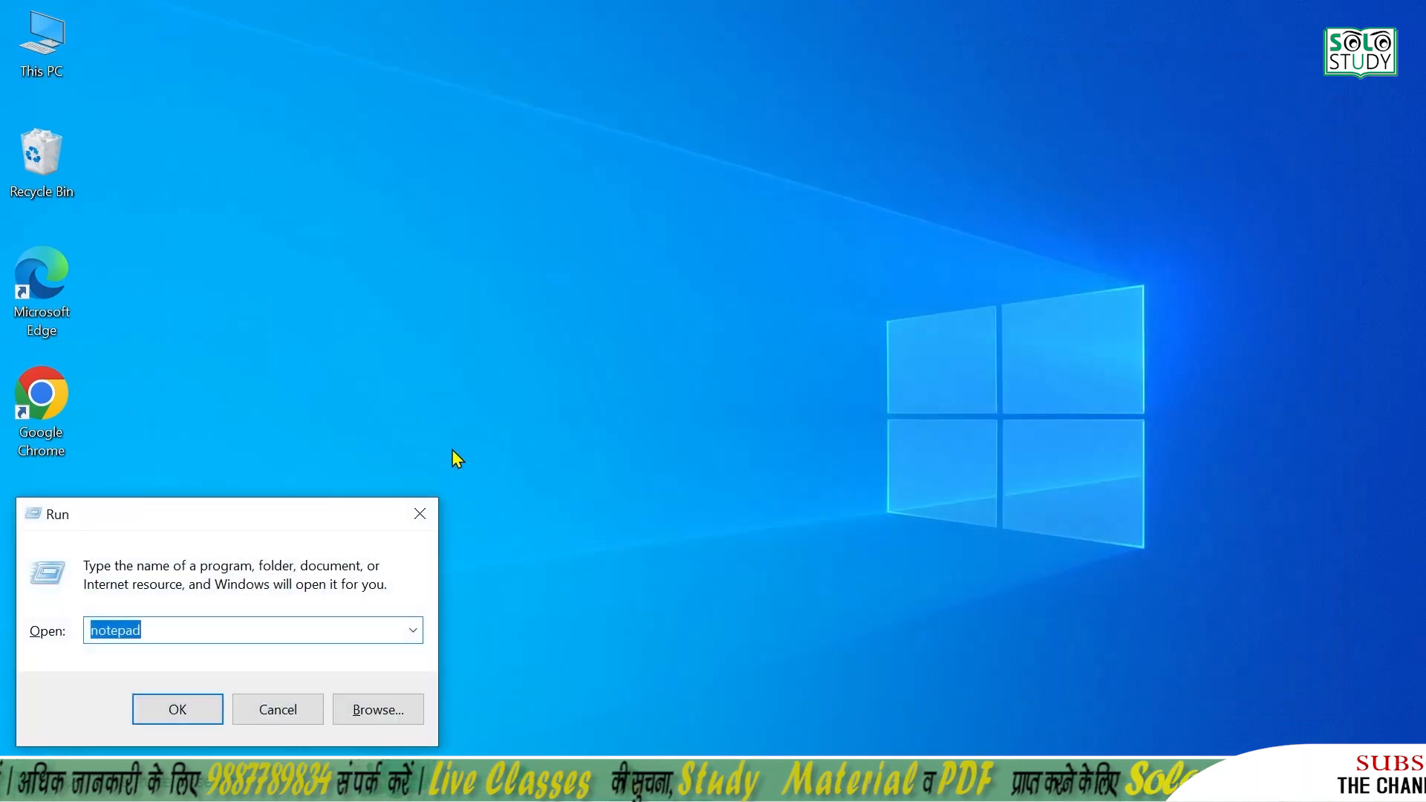
drag(343, 505, 760, 255)
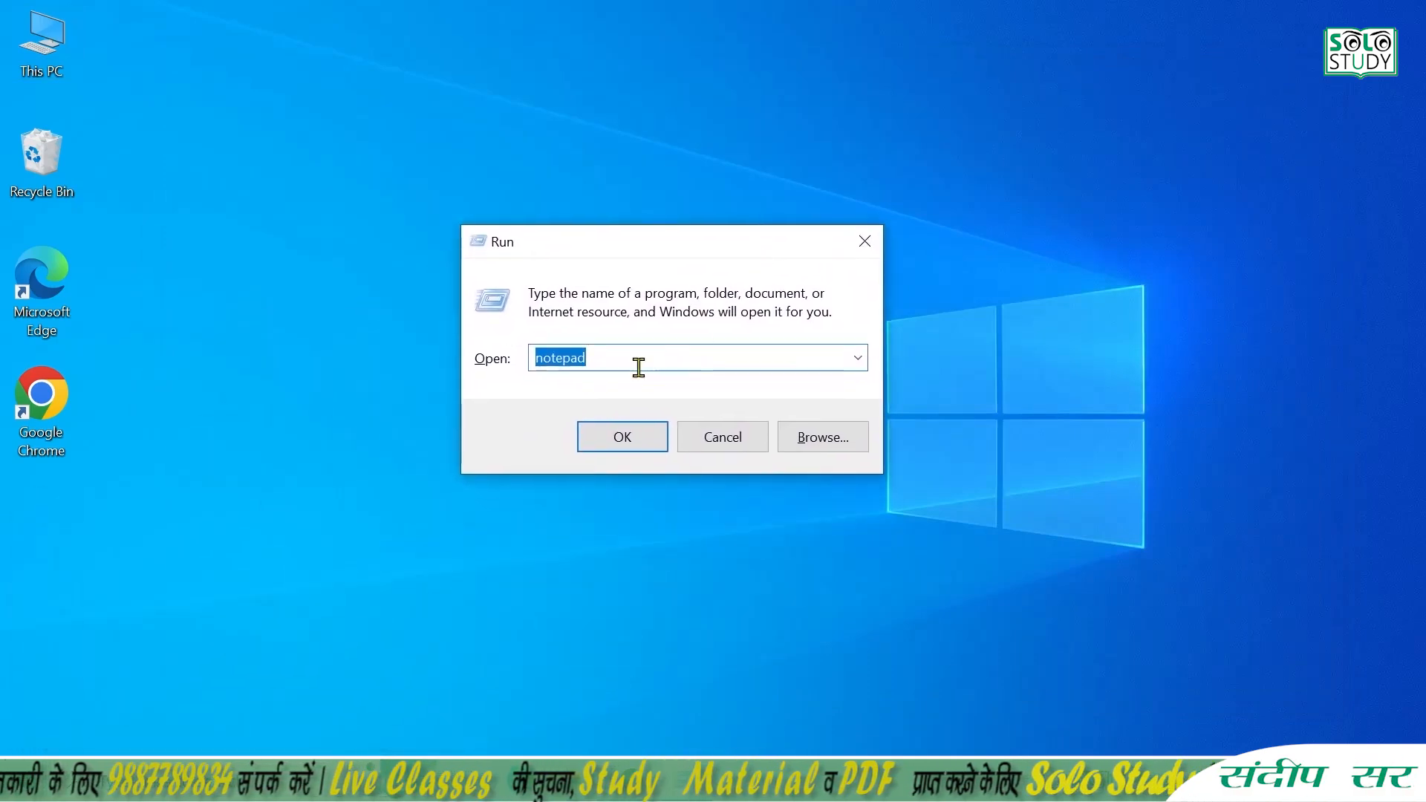
text(notepad)
key(Return)
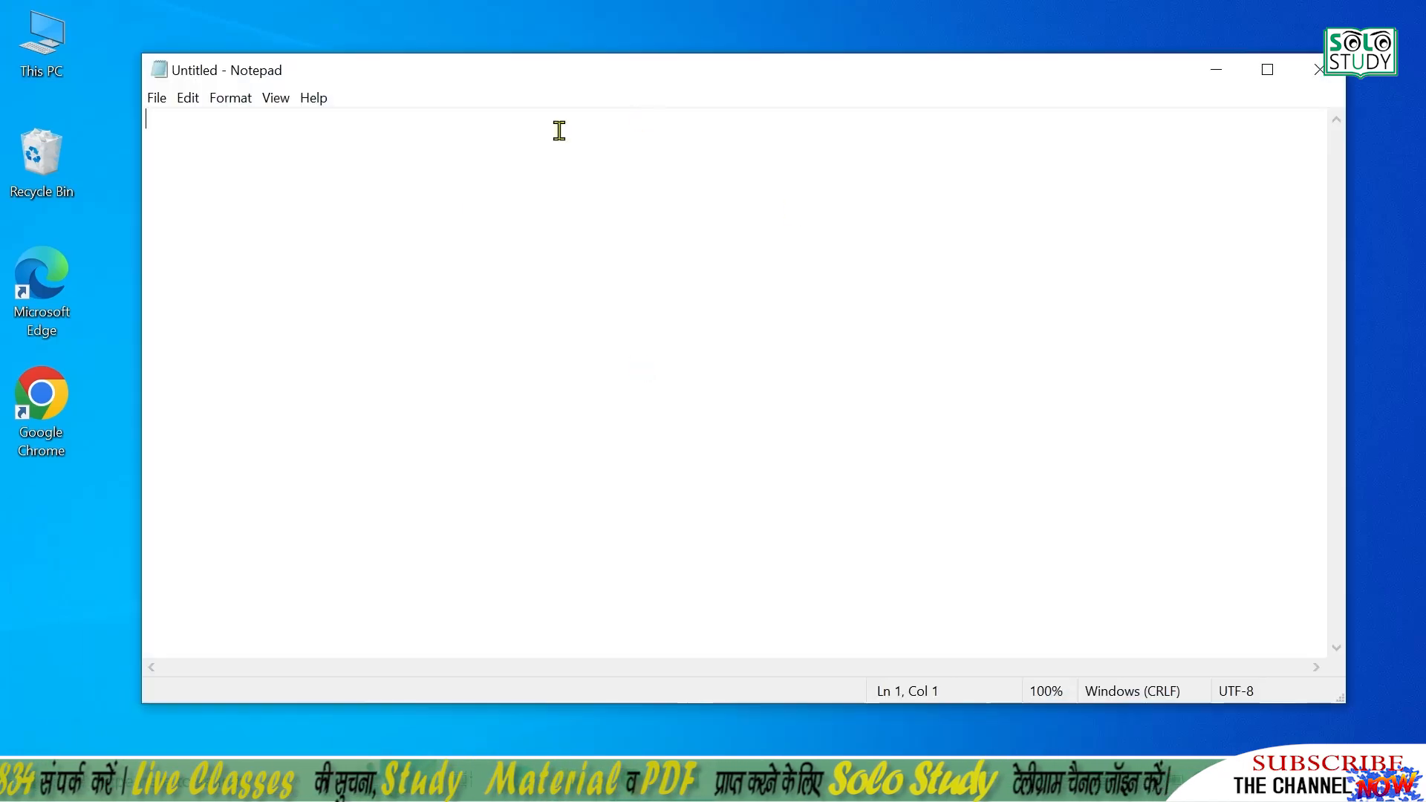
click(1268, 73)
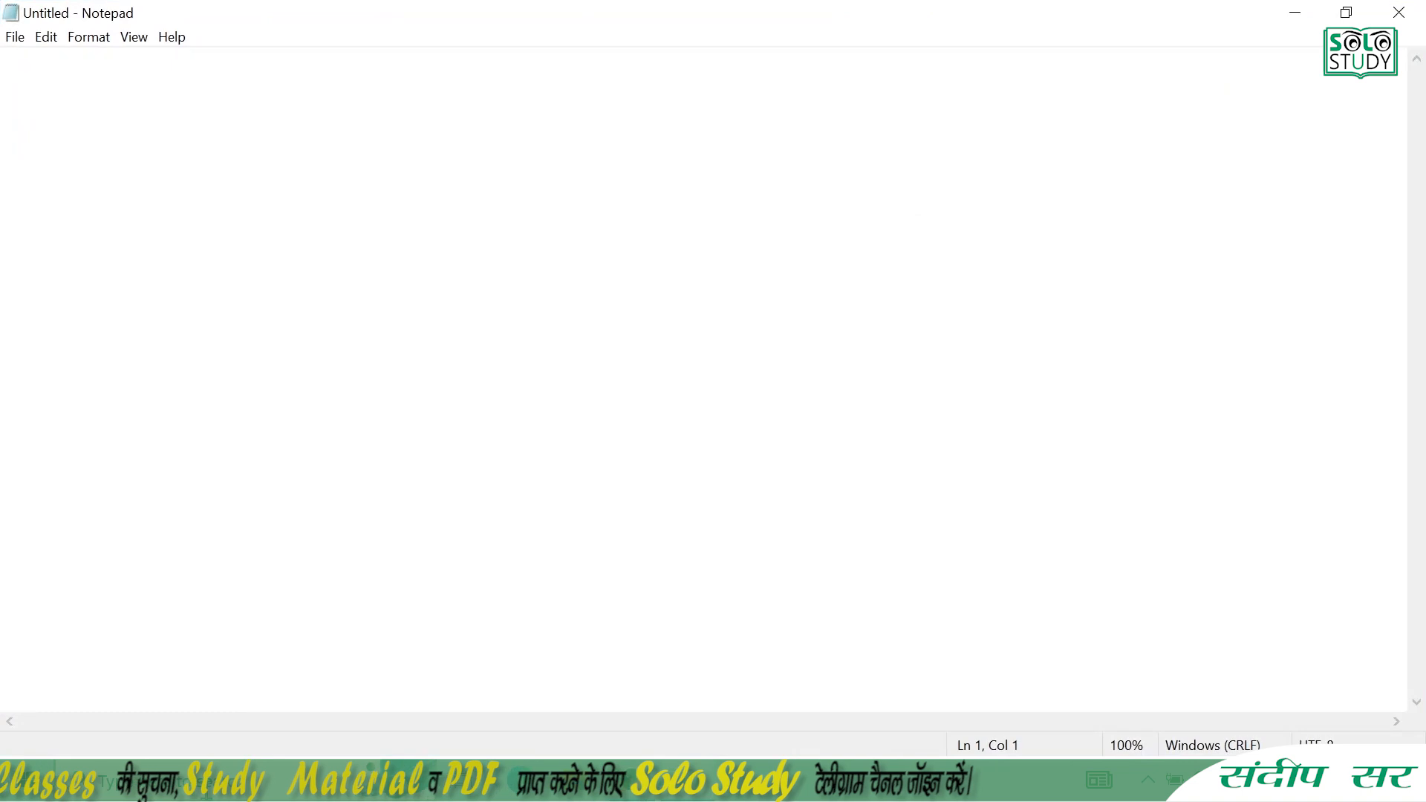
Step: Search Windows for notepad and dismiss the search without opening another window
click(207, 789)
text(n)
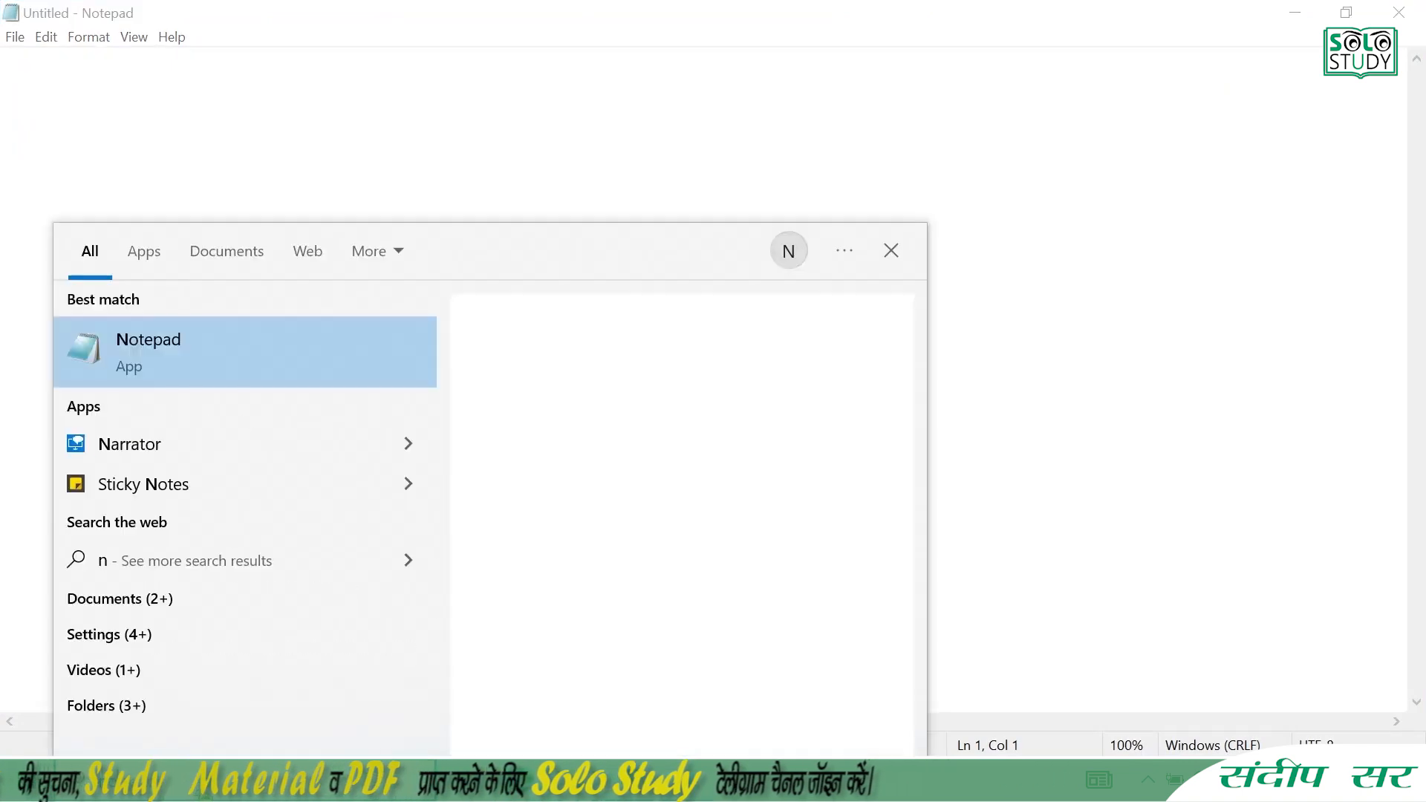
text(otepad)
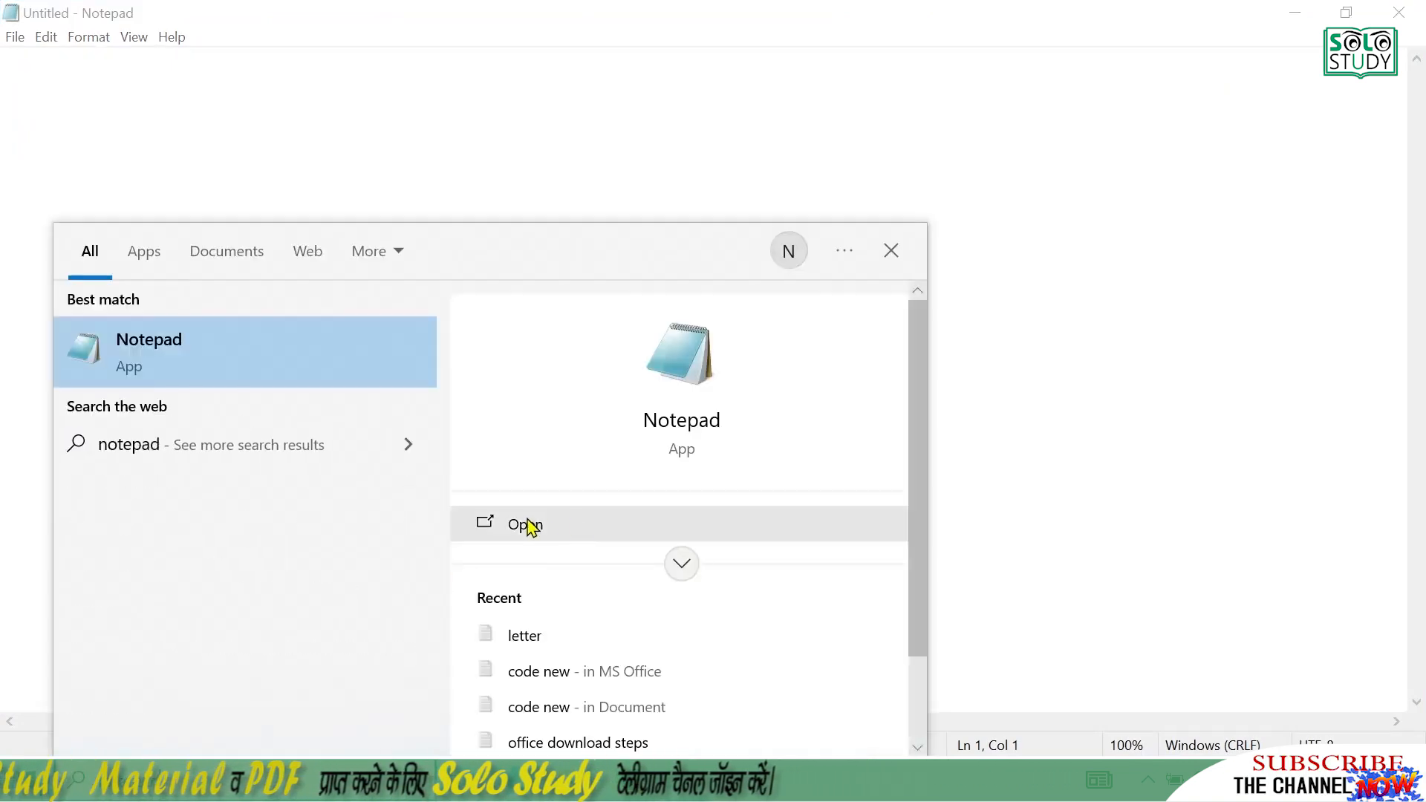
click(468, 142)
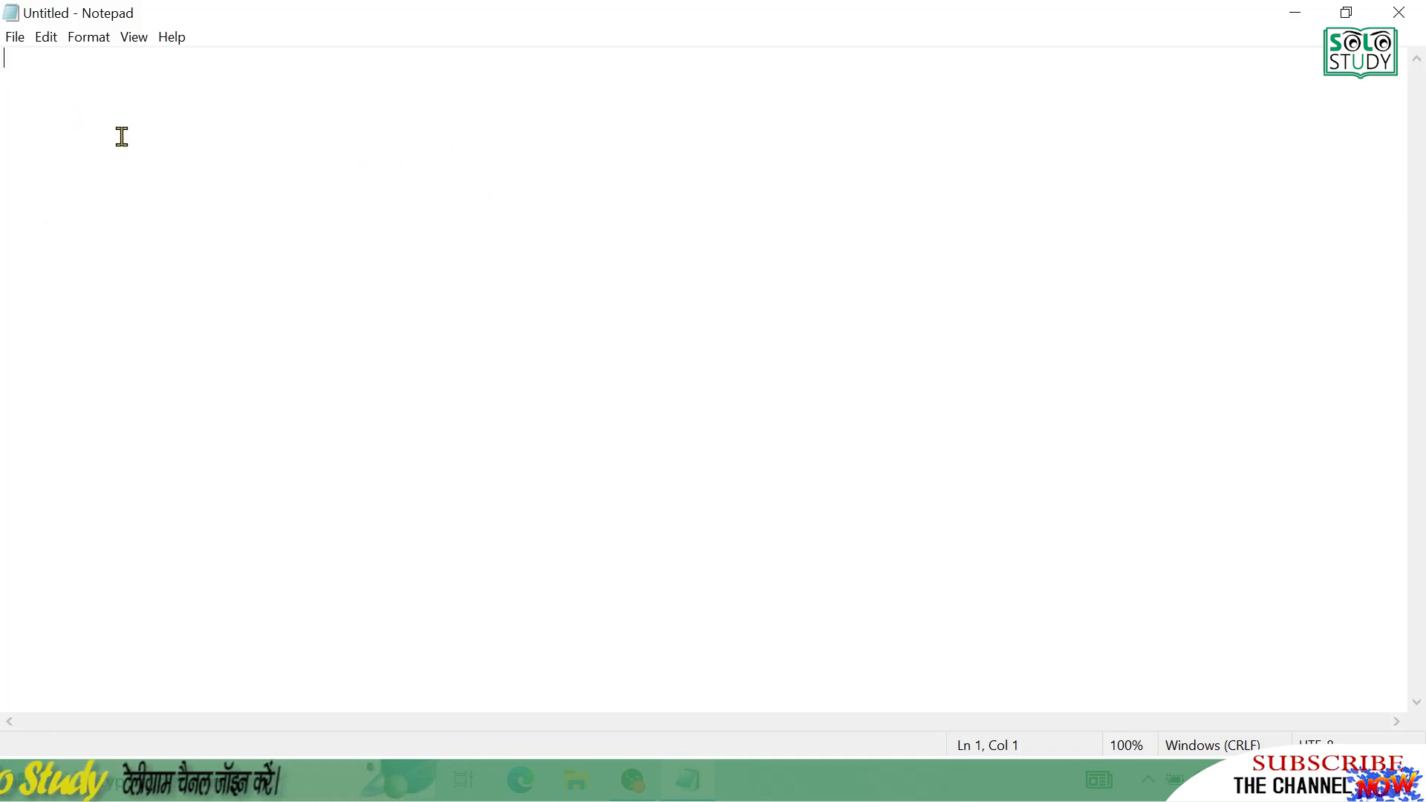
Step: Paste the copied leave application and save it as a text document named letter in Documents > My files
key(ctrl+v)
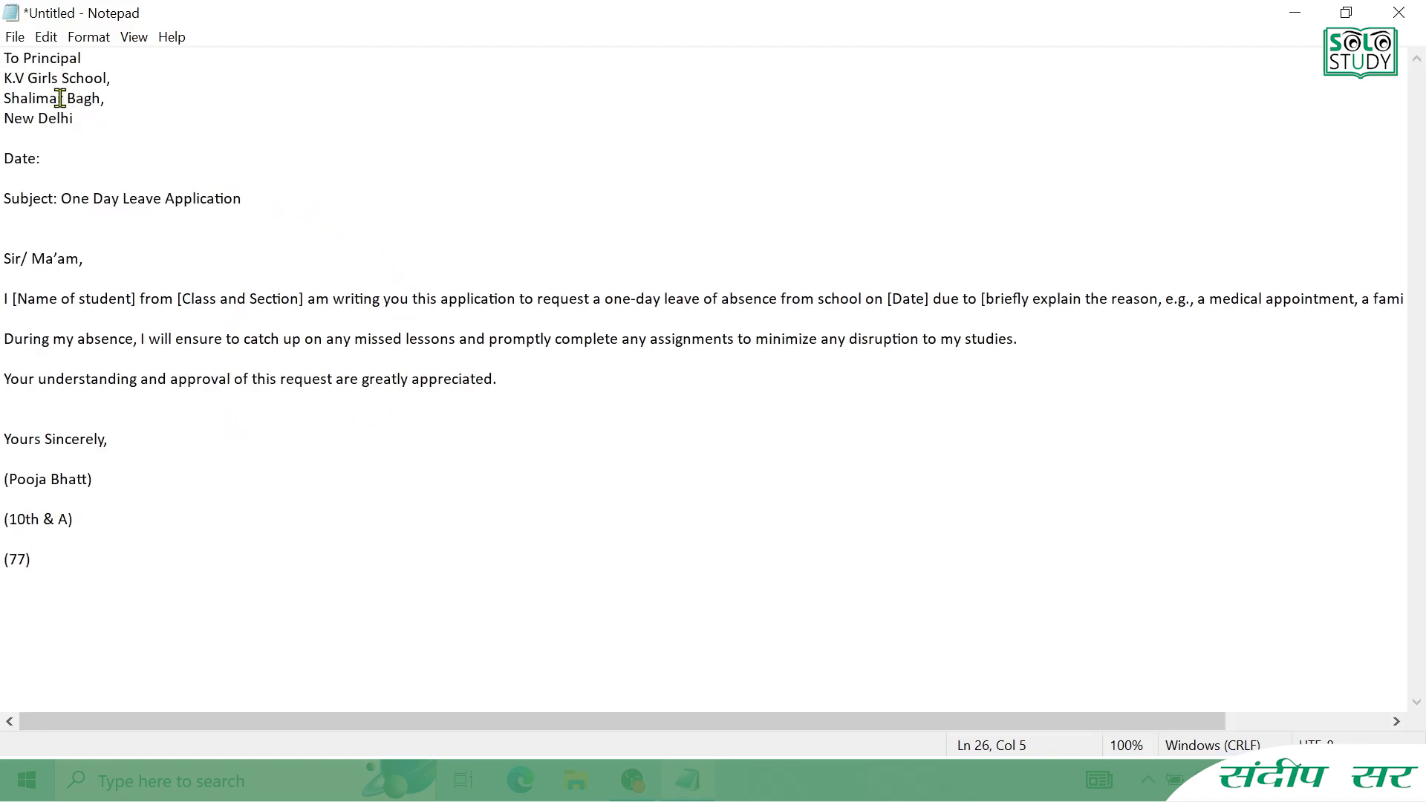
click(18, 41)
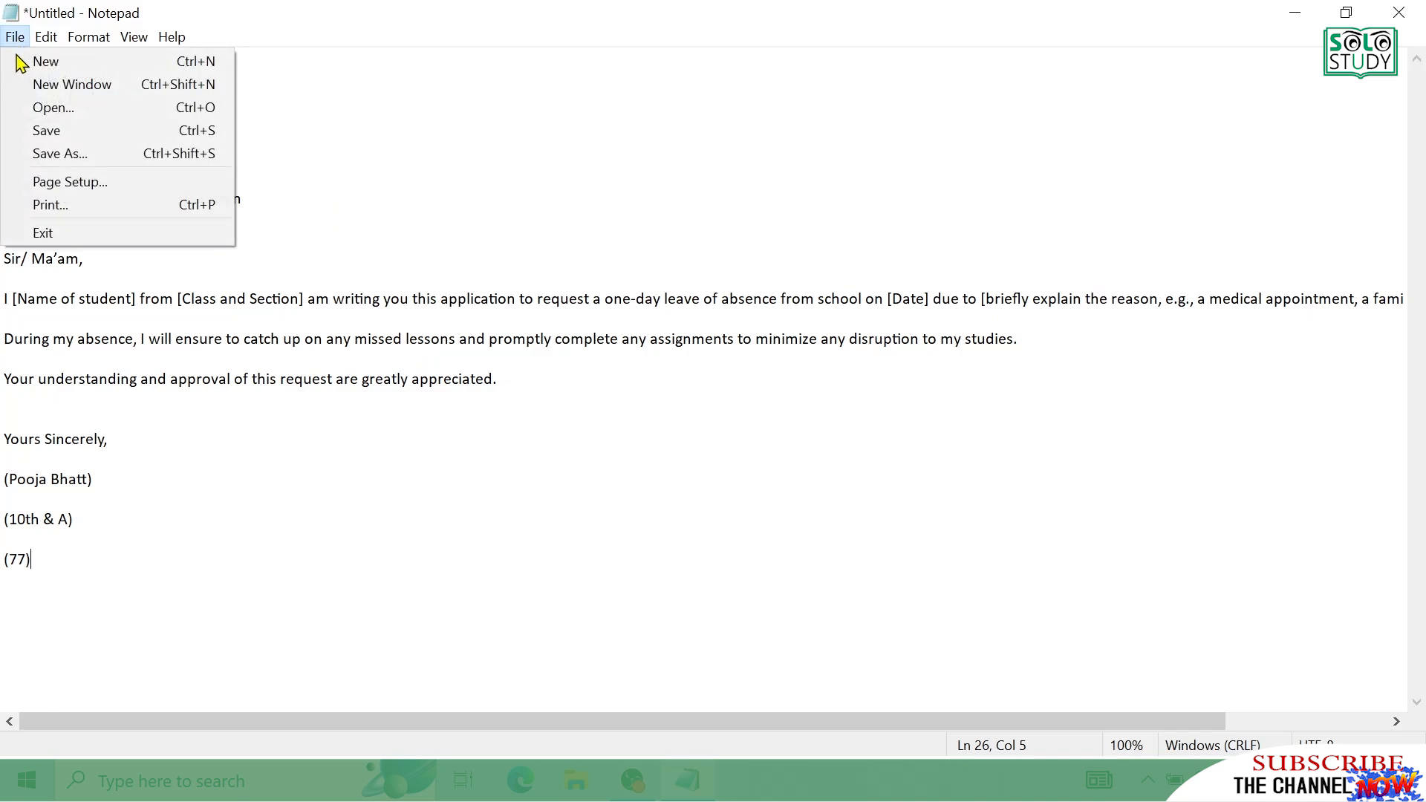
click(92, 131)
click(511, 107)
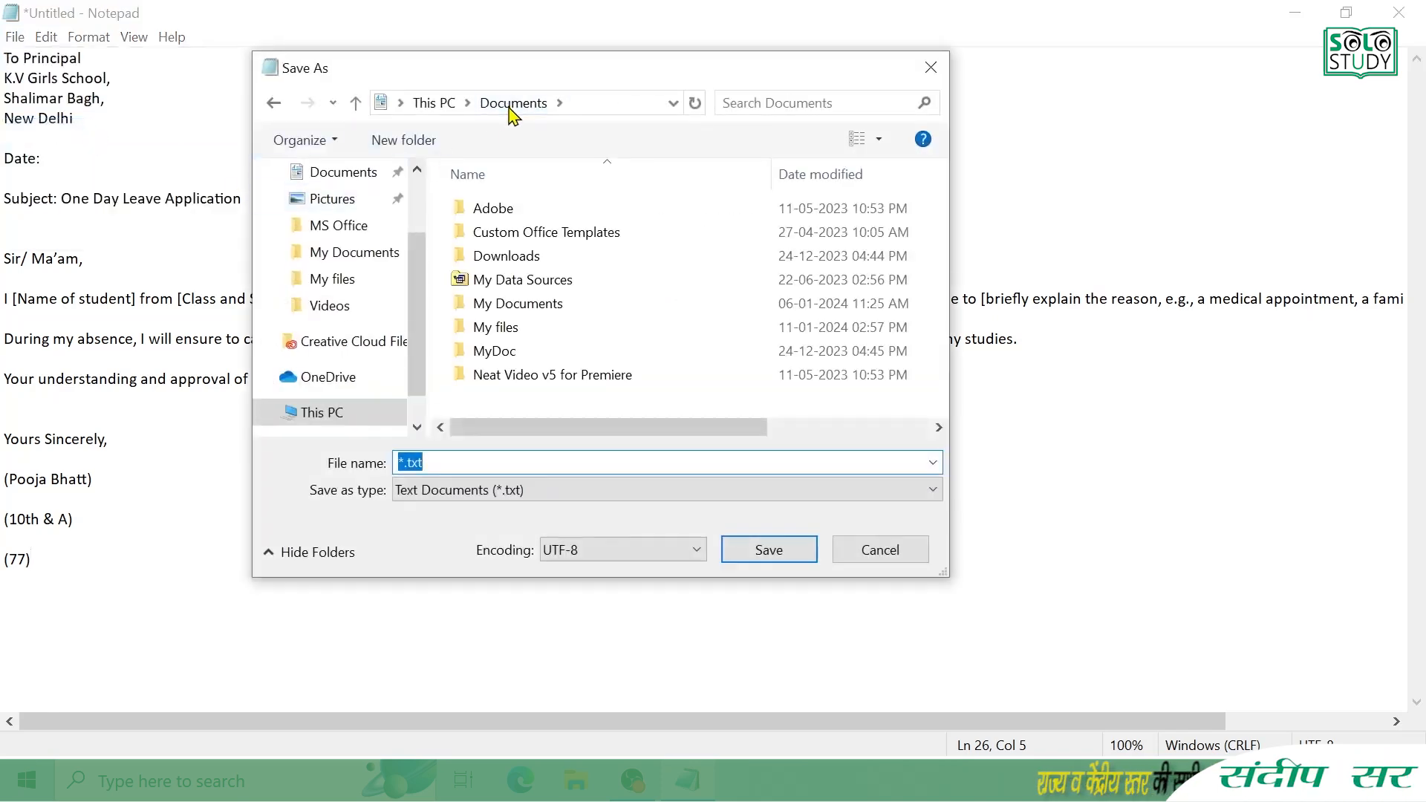
double_click(505, 326)
double_click(484, 467)
key(BackSpace)
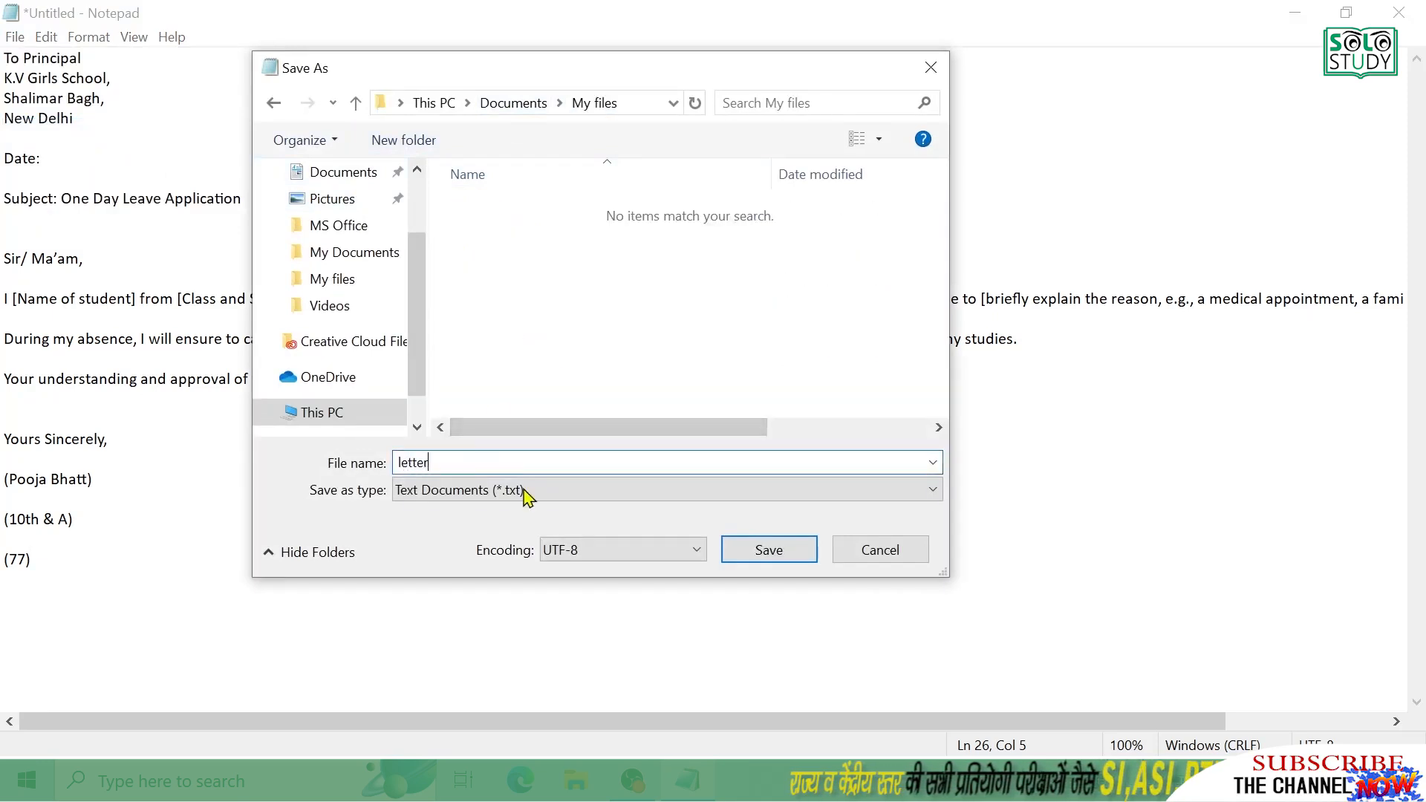
click(780, 553)
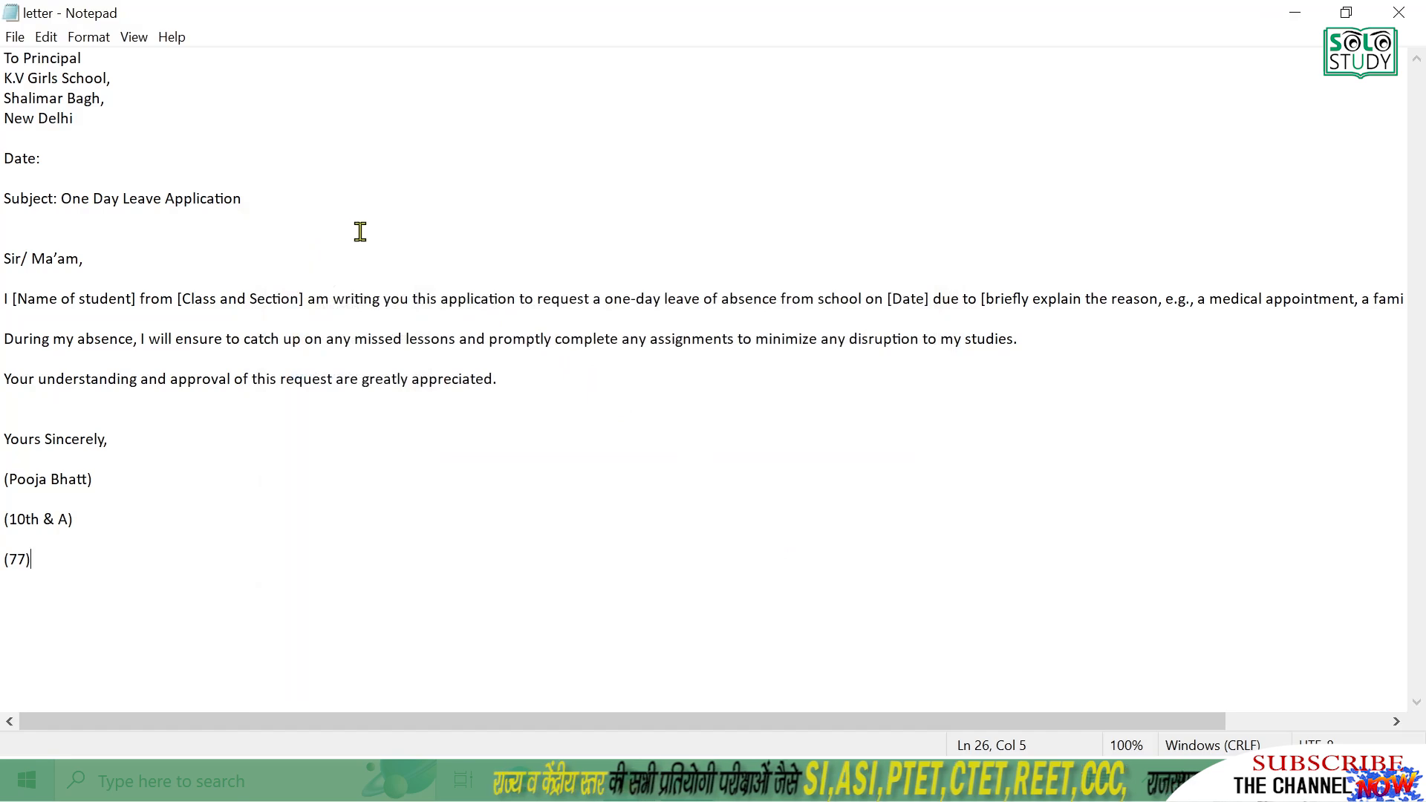
Step: Start a new blank document and open the saved letter file from the My files folder
click(15, 38)
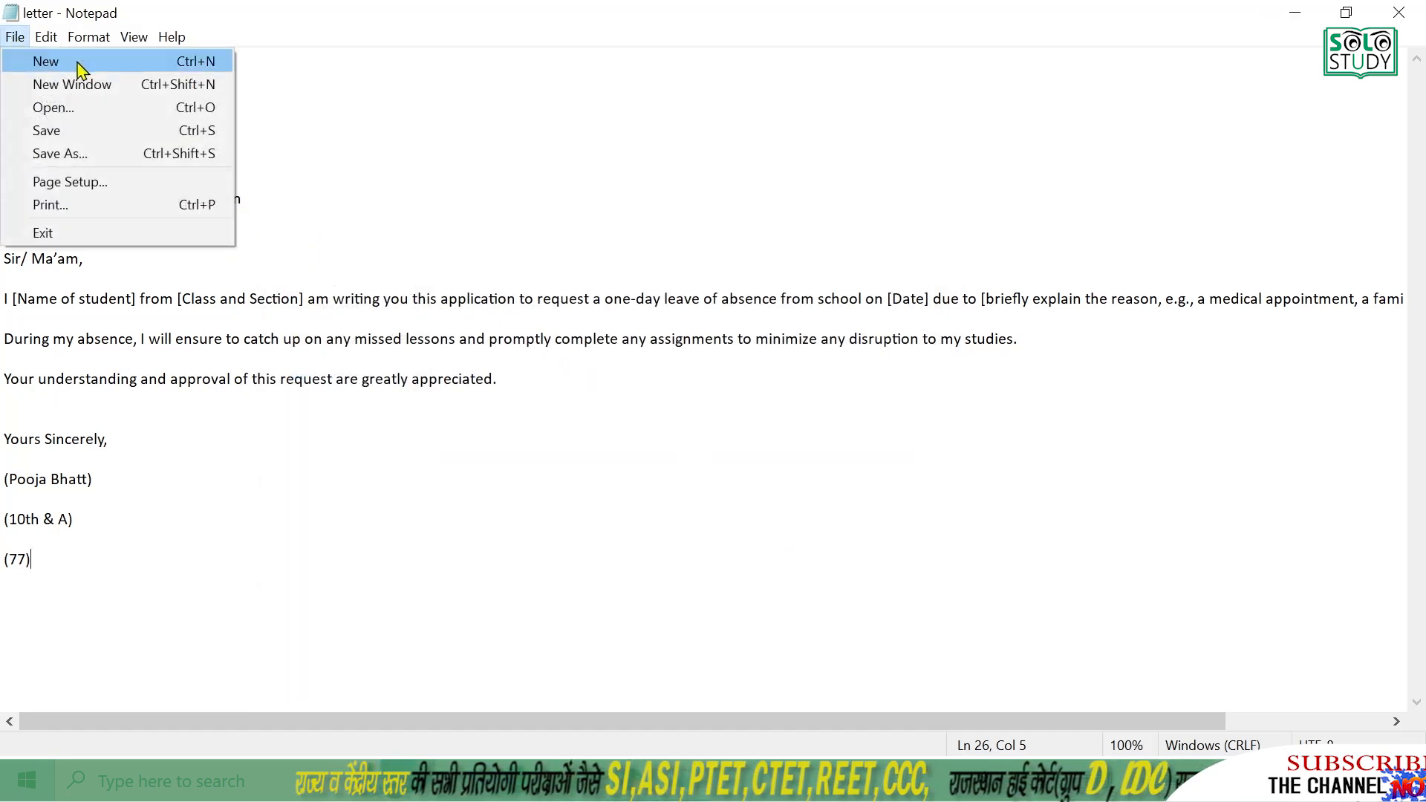
click(76, 61)
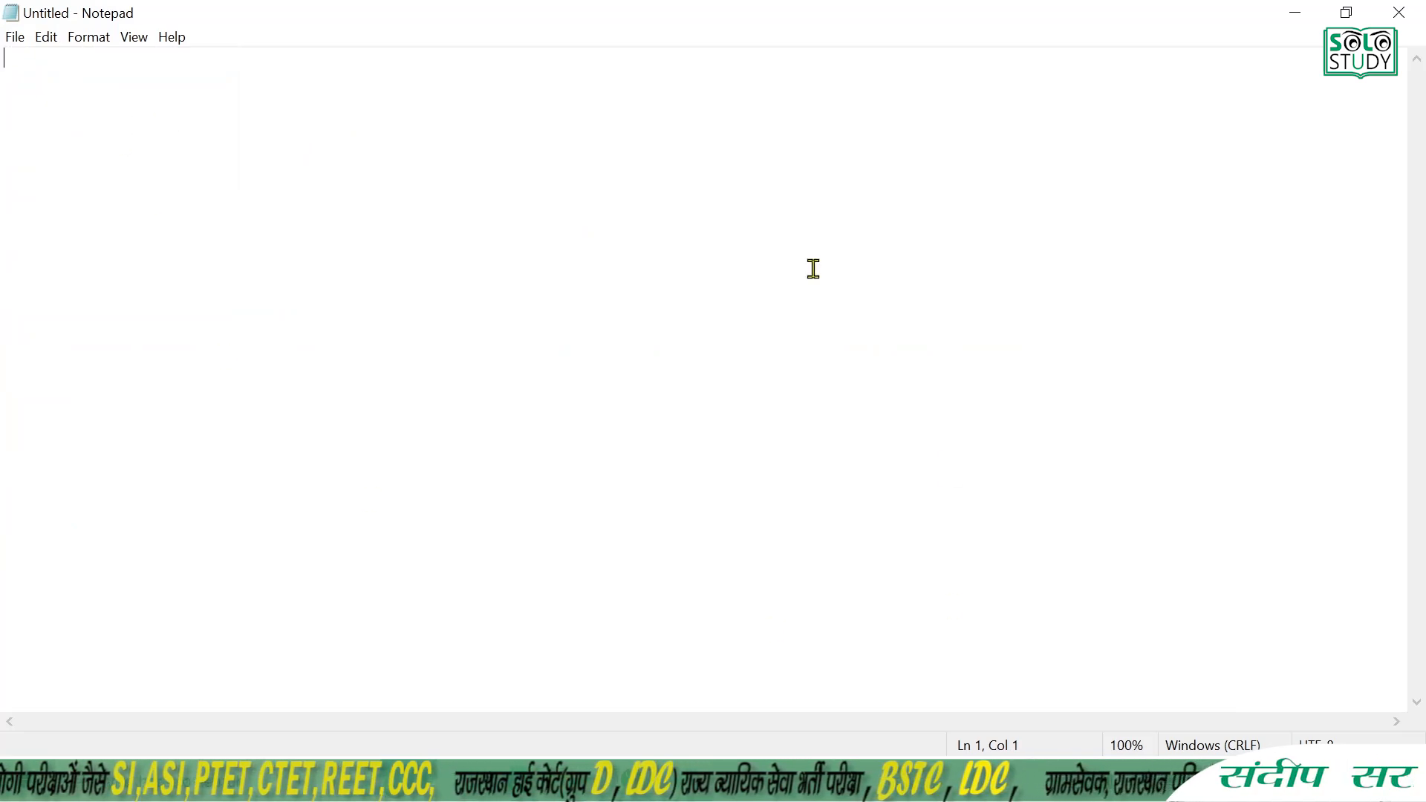
click(16, 38)
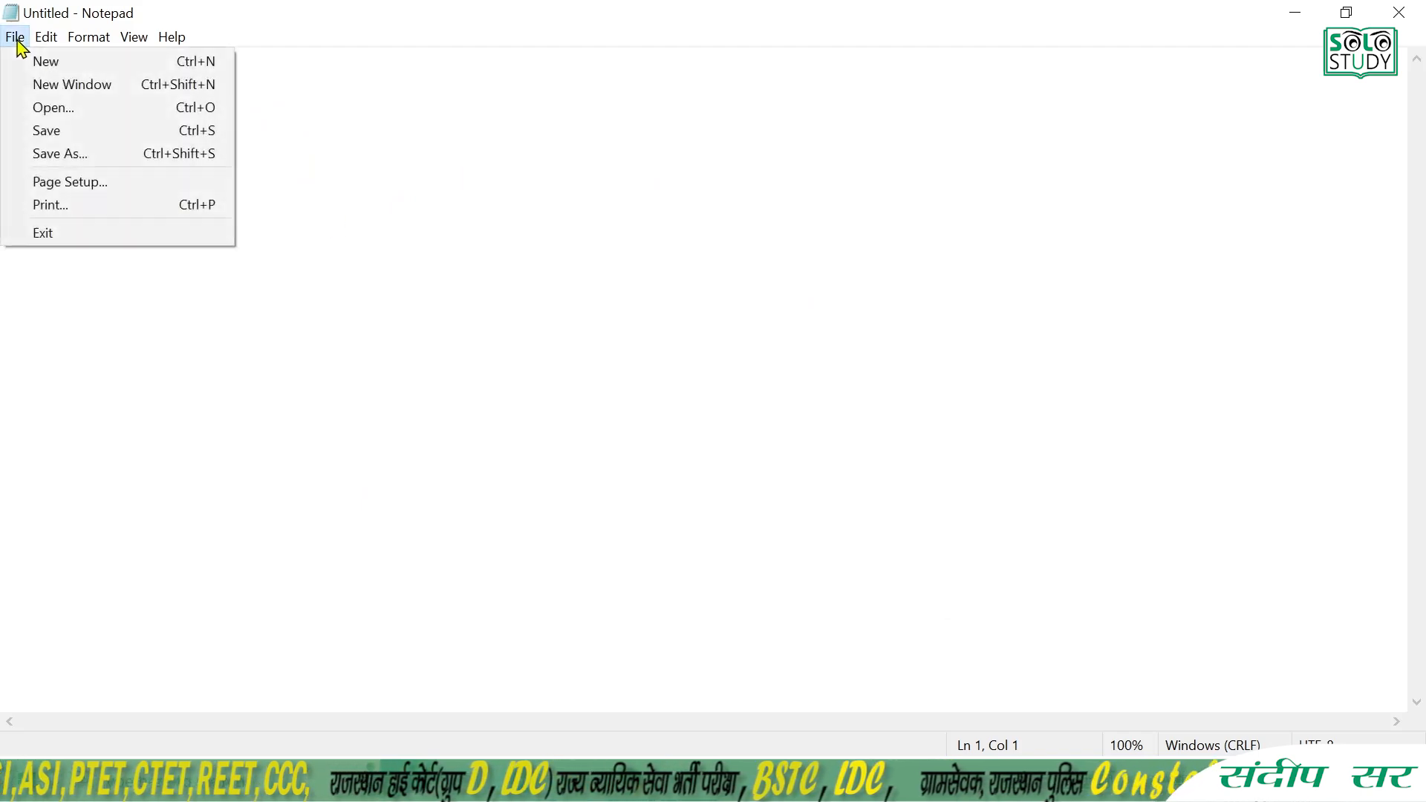
click(126, 112)
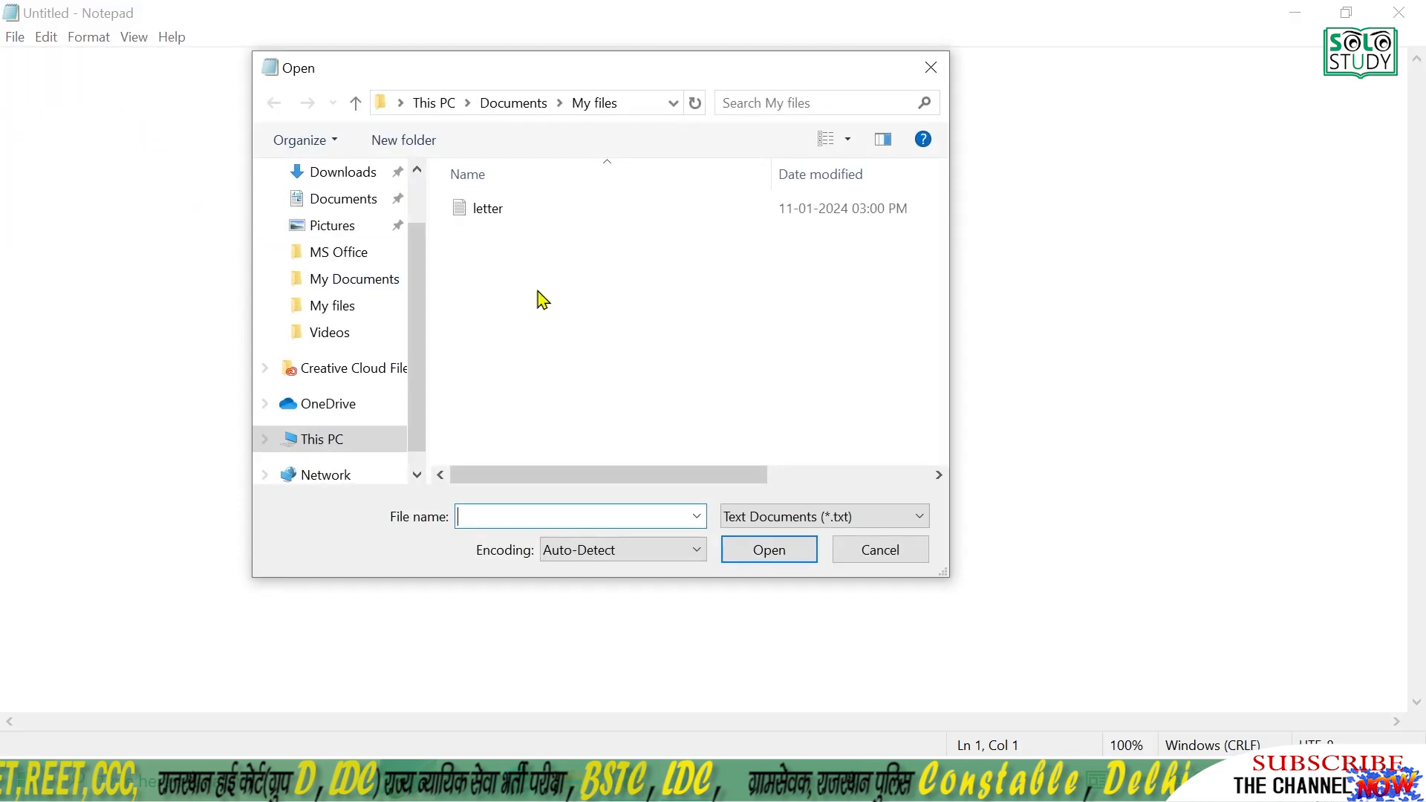
mouse_move(502, 215)
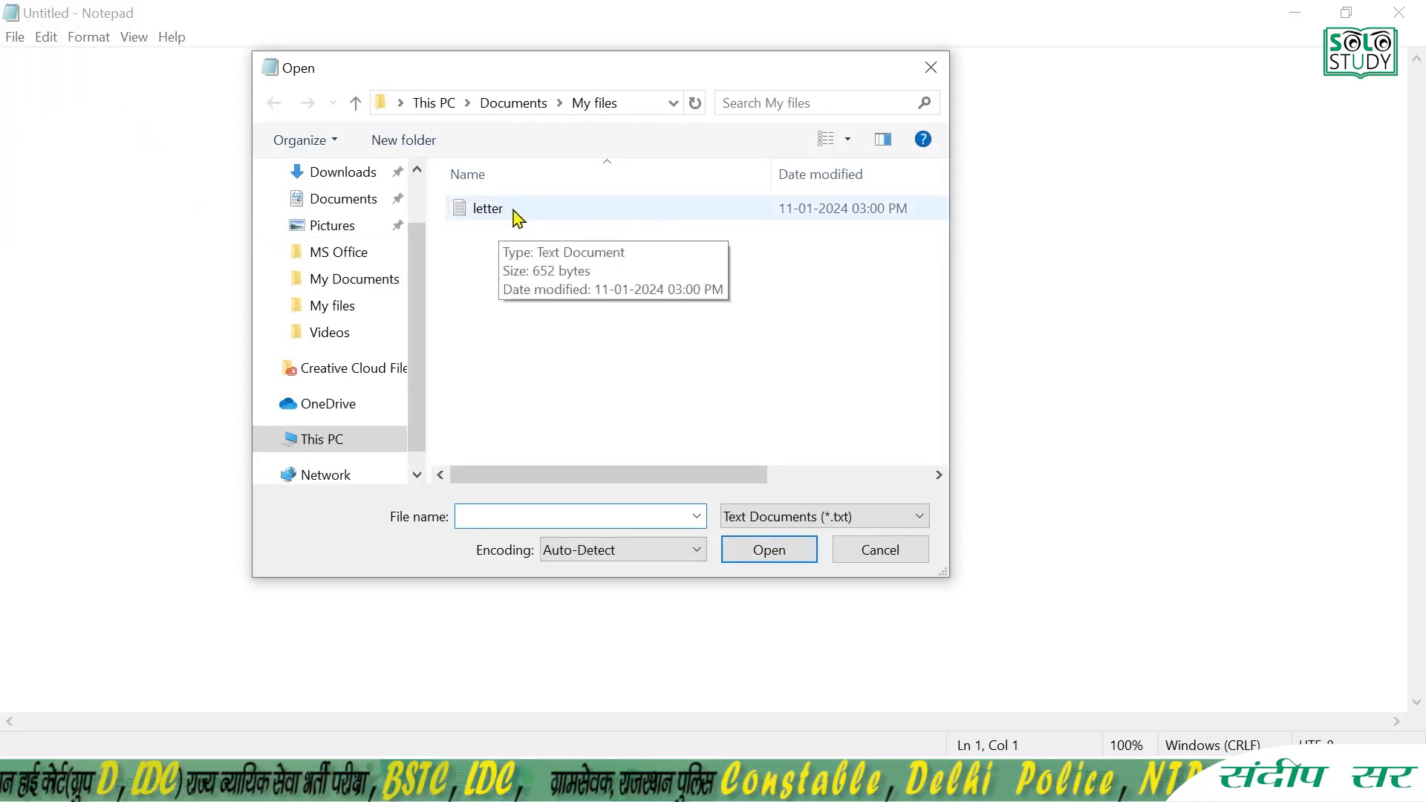
click(520, 215)
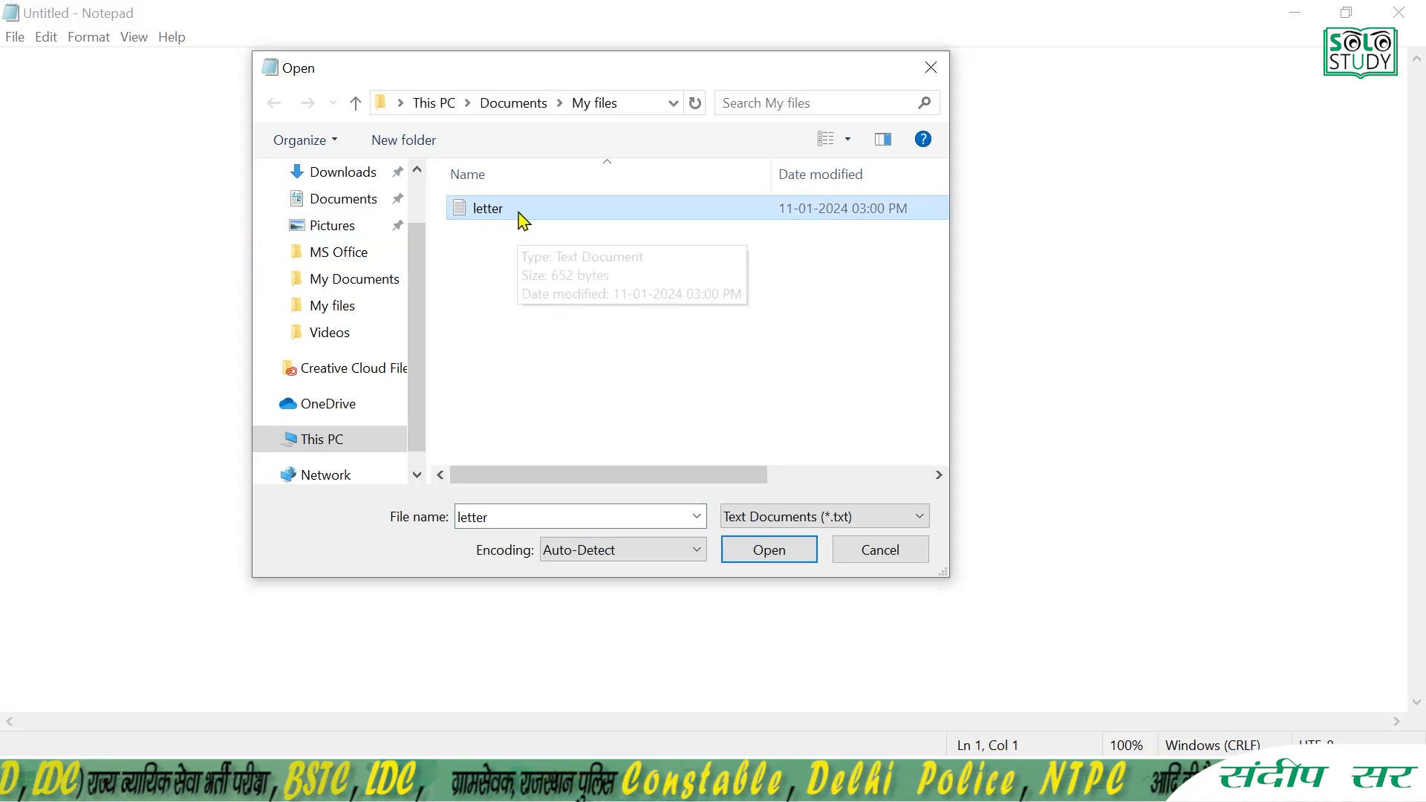
click(765, 549)
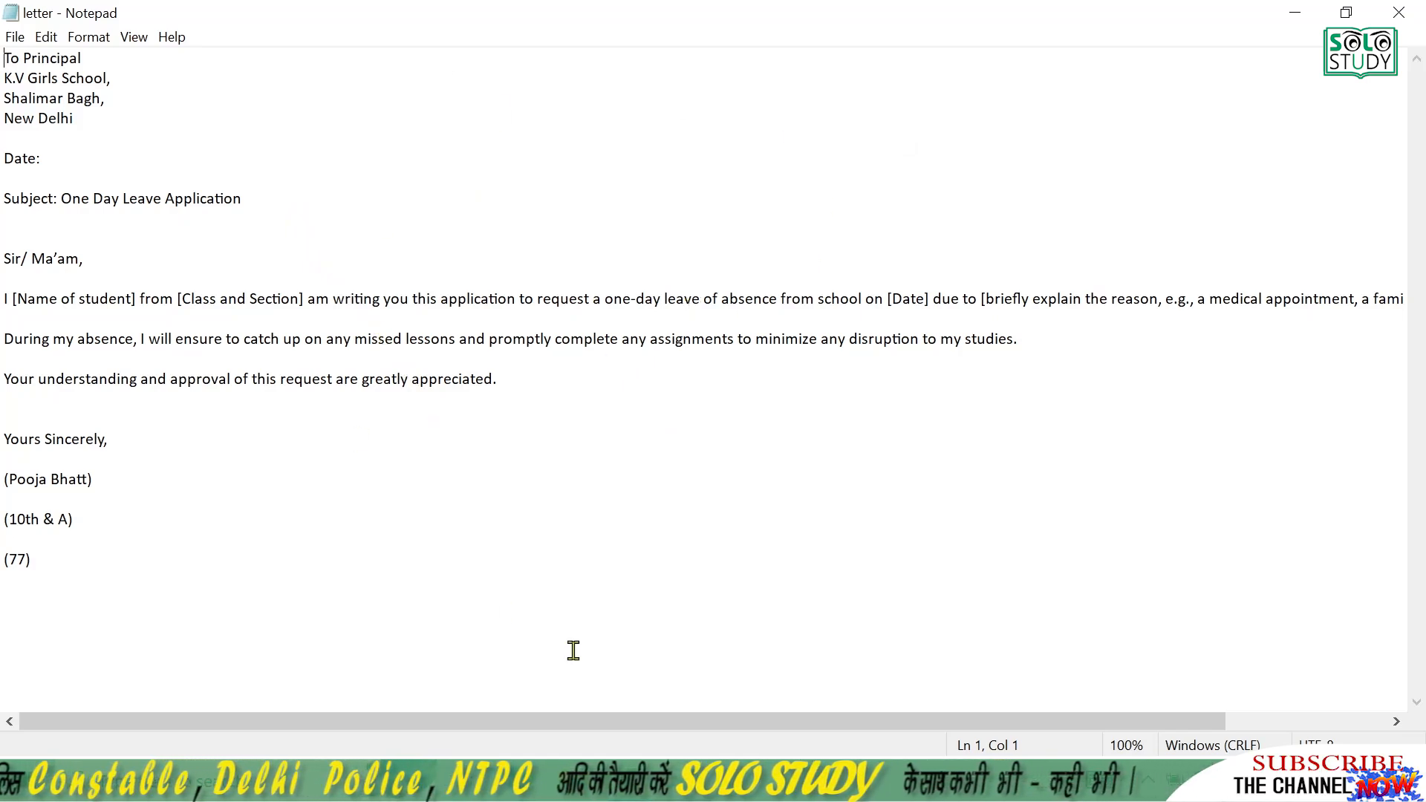
Step: Examine how the letter's long lines display unwrapped by narrowing and widening the restored window, and maximize it again
drag(637, 727, 832, 722)
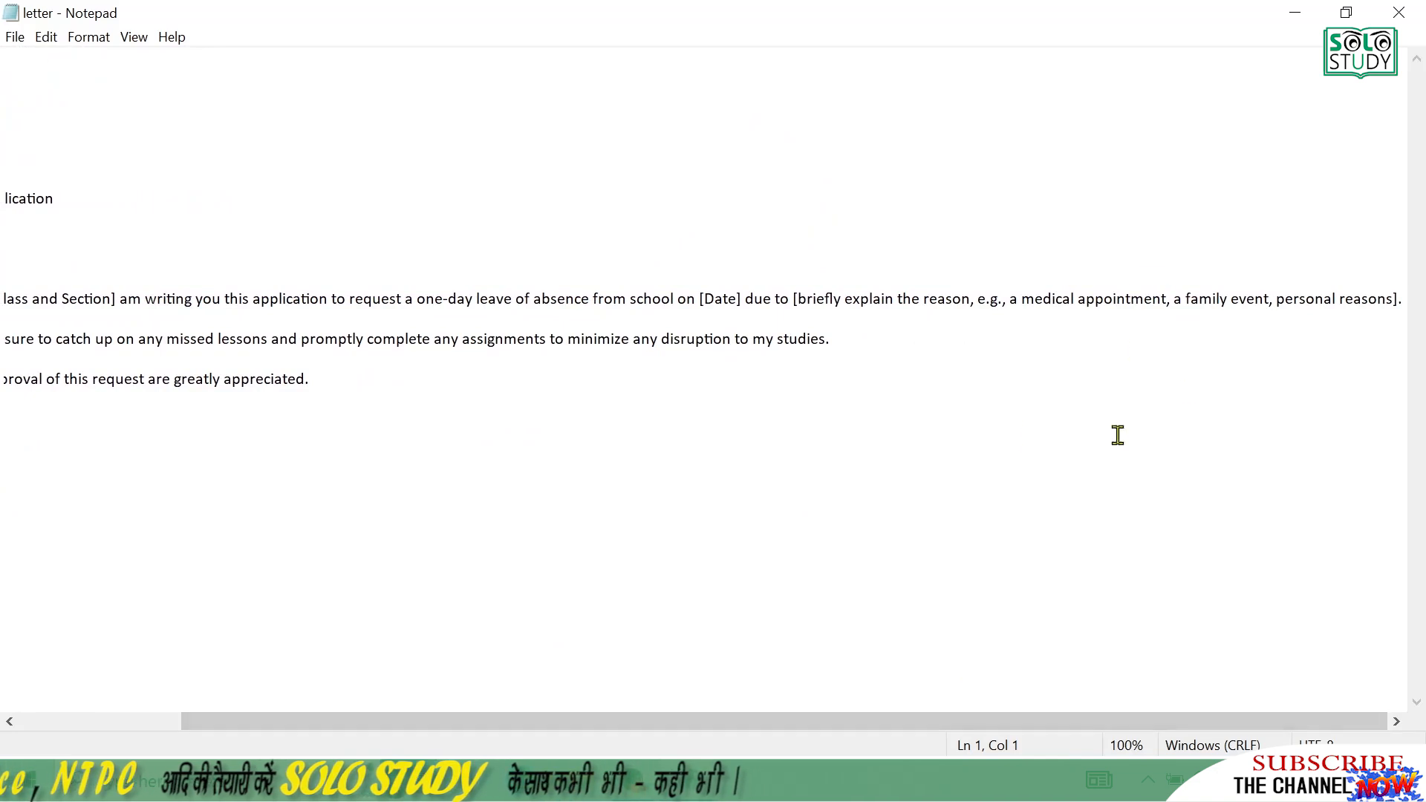
click(1363, 18)
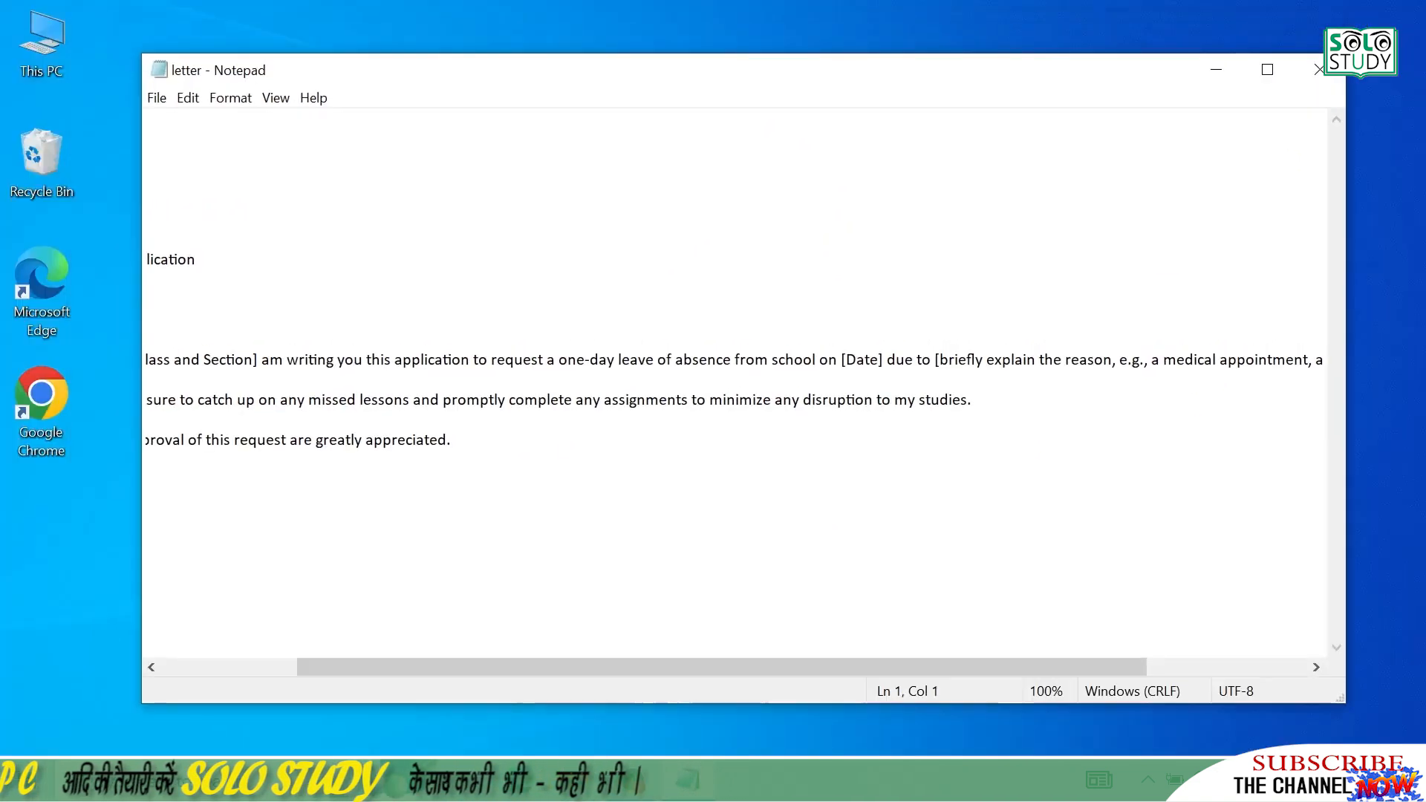
drag(1350, 328, 760, 326)
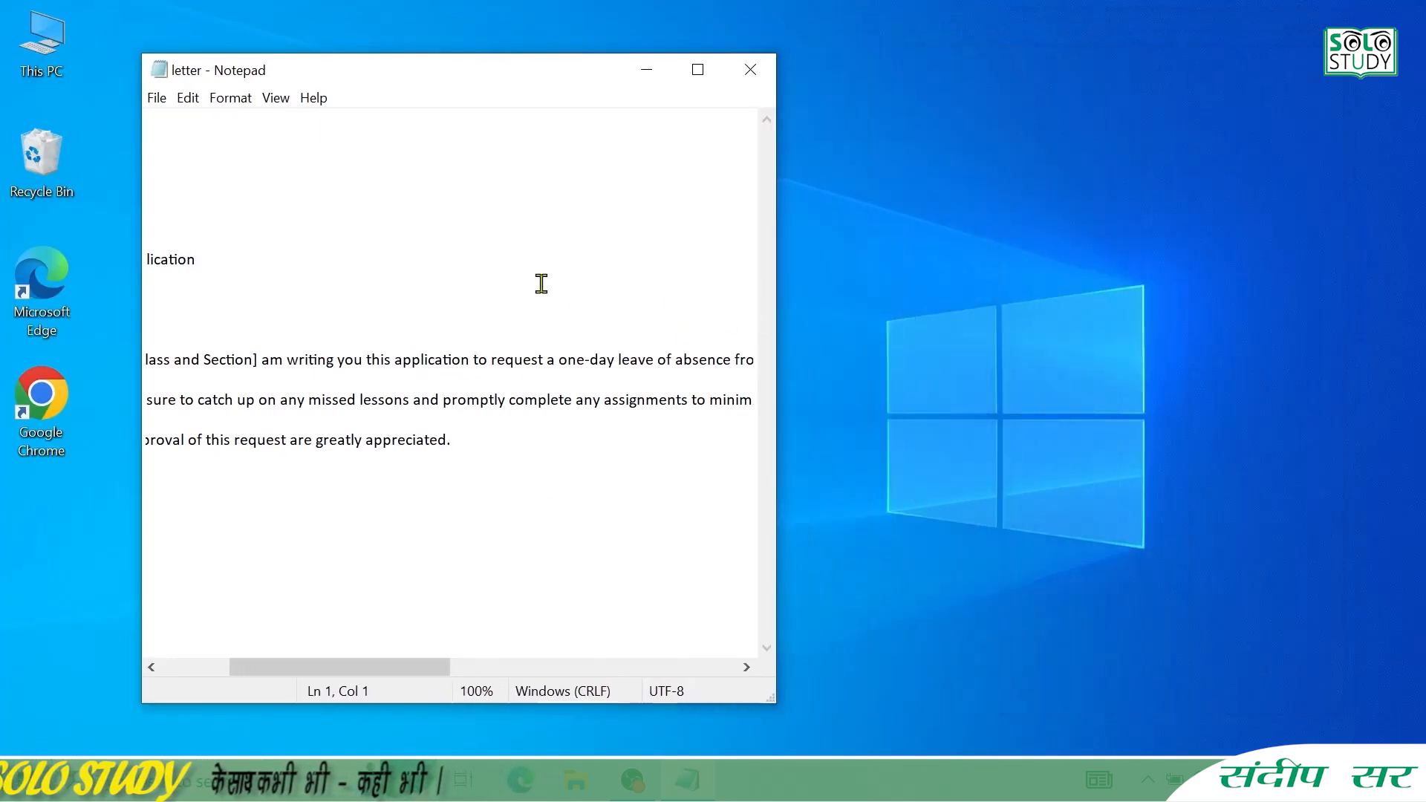
drag(776, 405, 1301, 402)
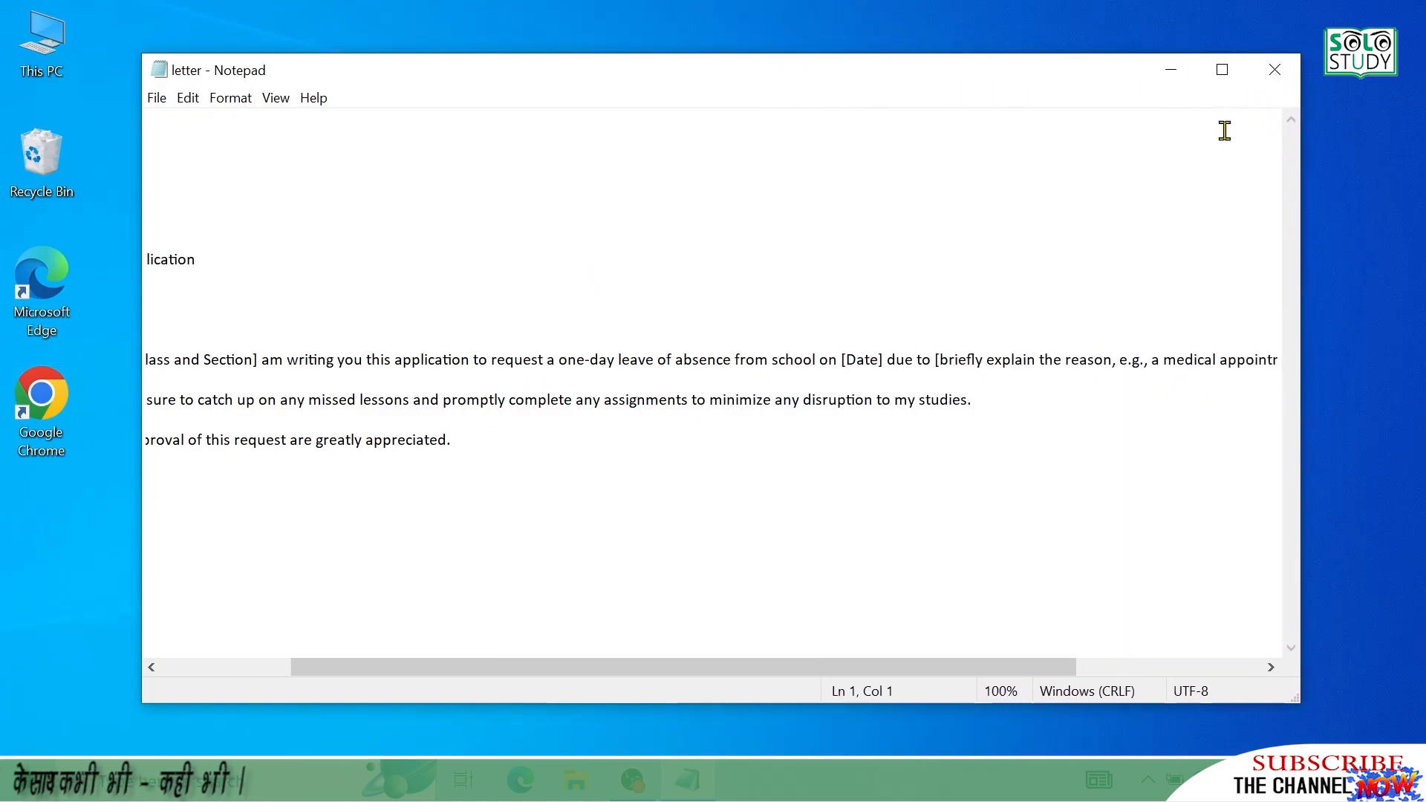
click(1222, 69)
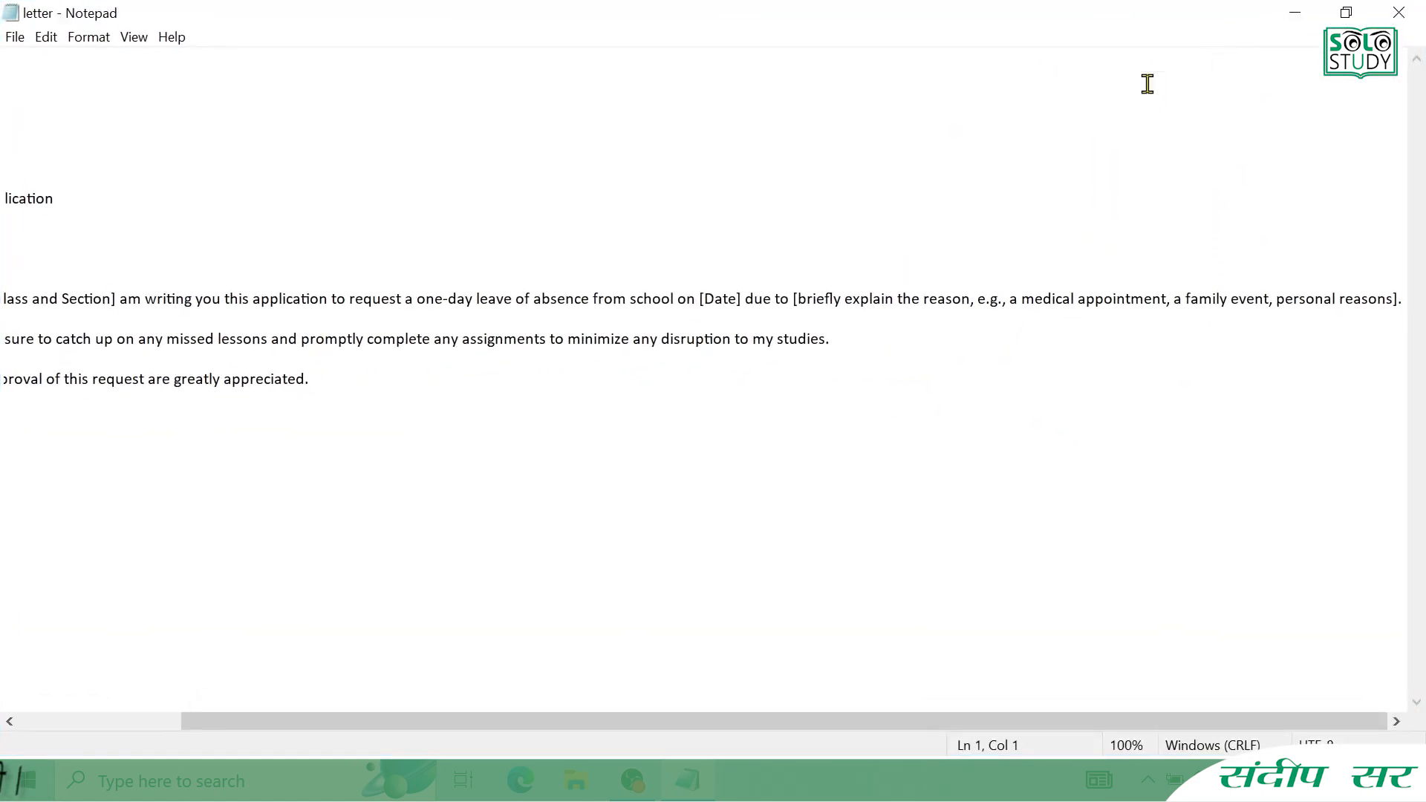
Step: Turn on Word Wrap and check how the letter's lines reflow at different window widths, ending with the window maximized
click(91, 37)
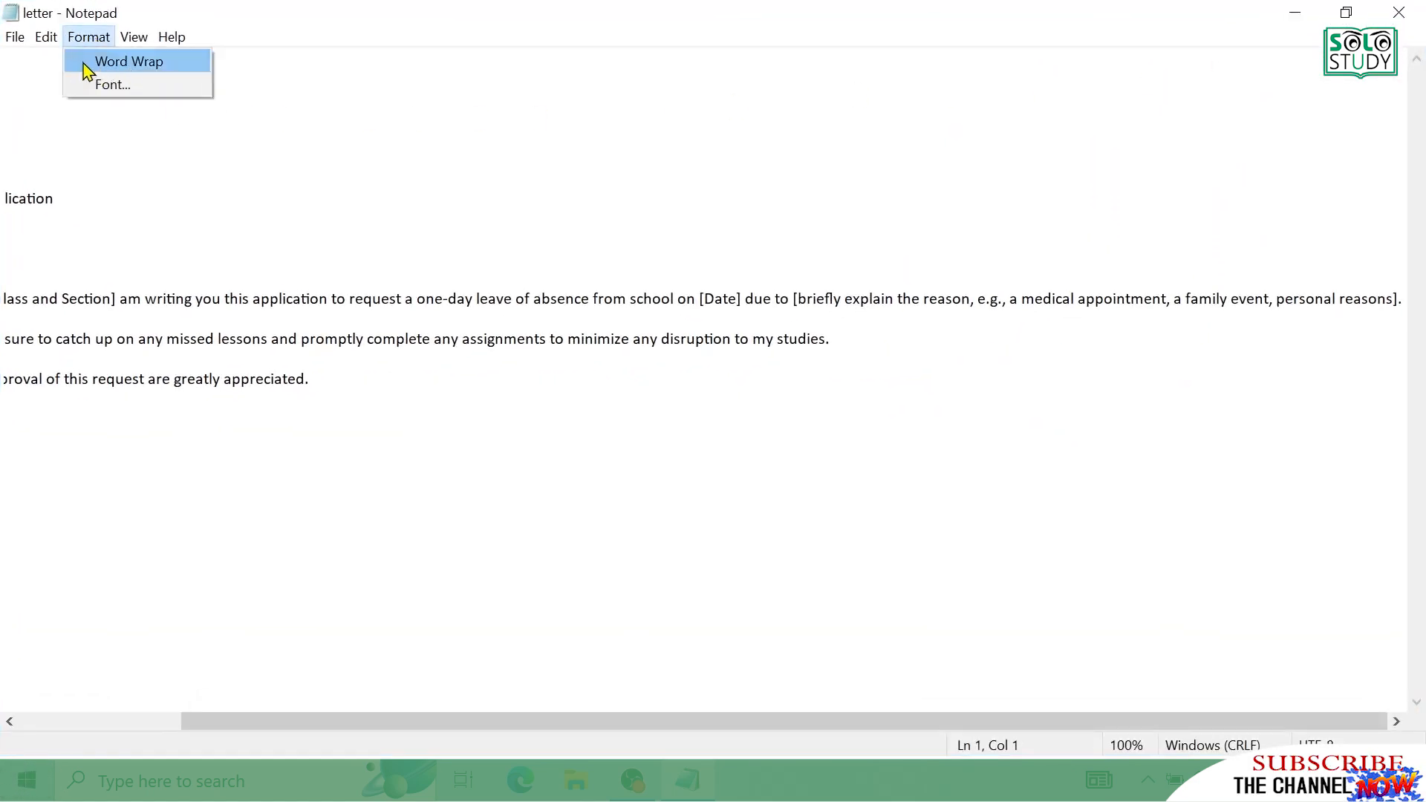
click(112, 62)
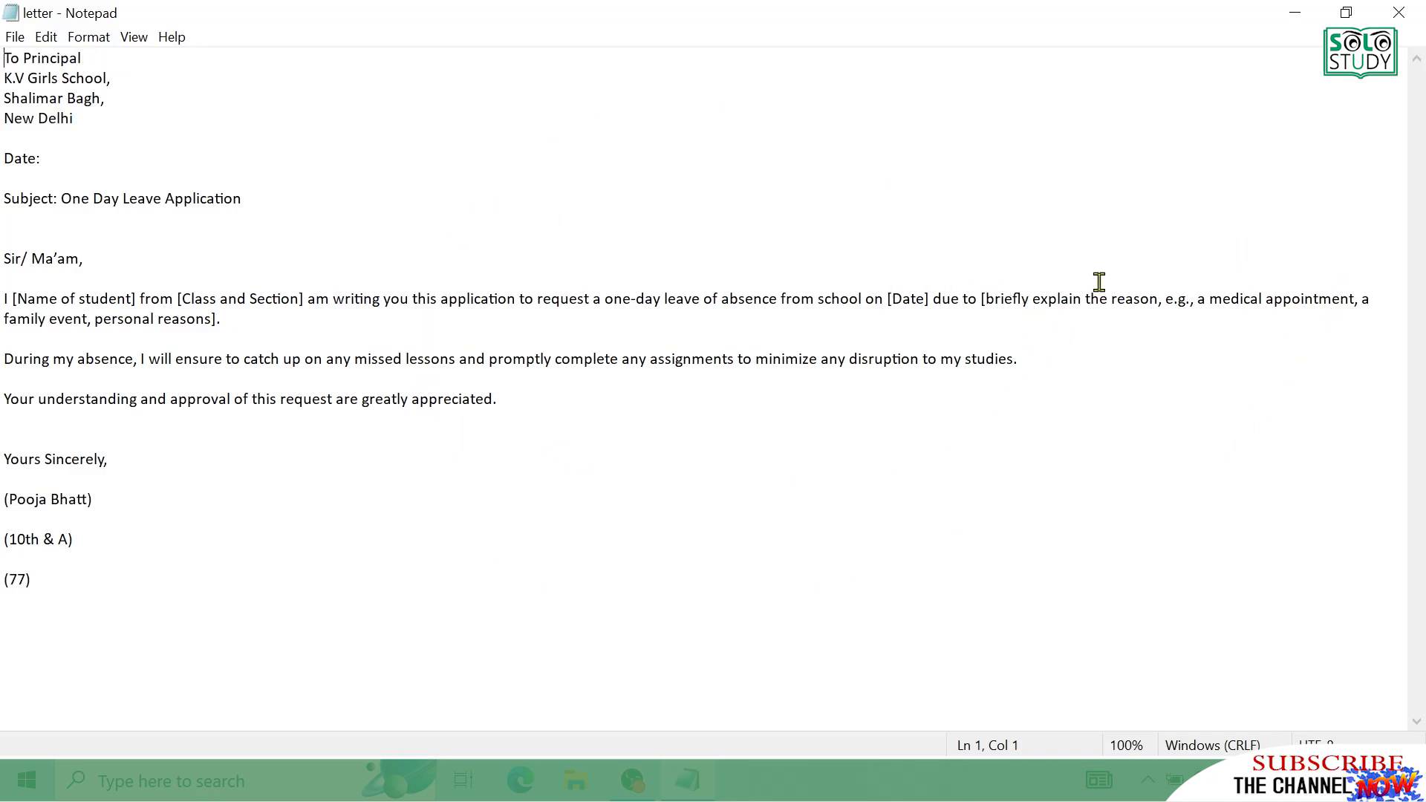
click(1346, 12)
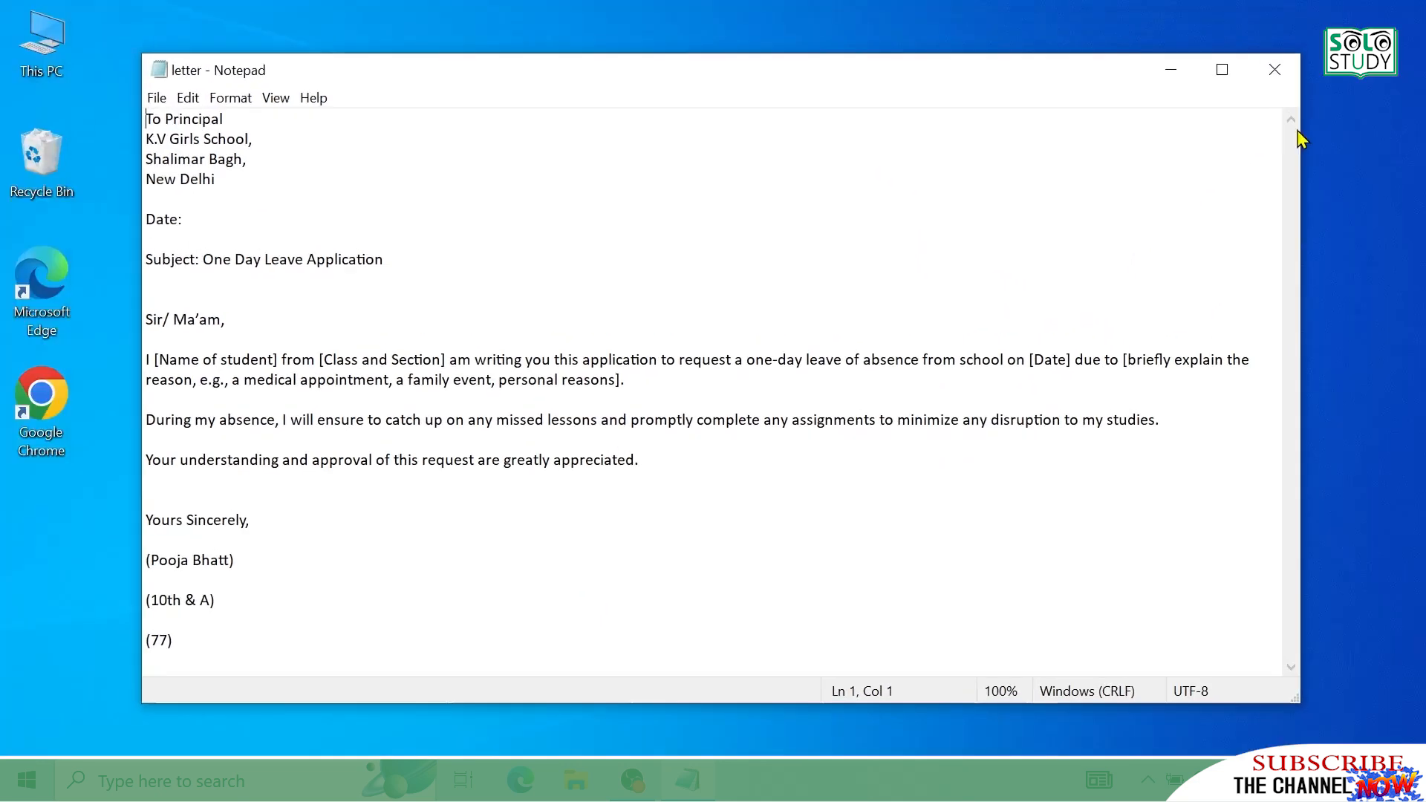
drag(1301, 395, 971, 380)
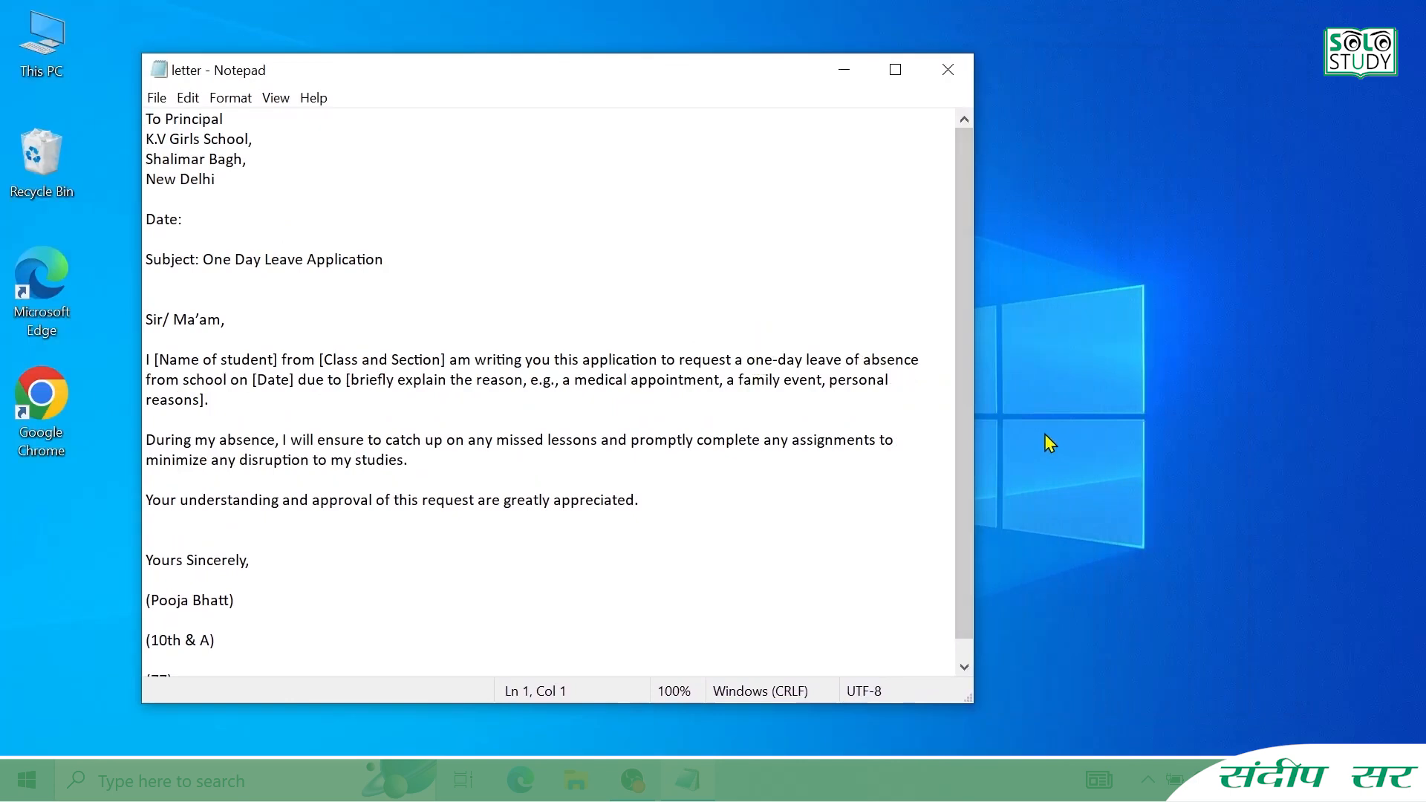
drag(980, 435, 1274, 436)
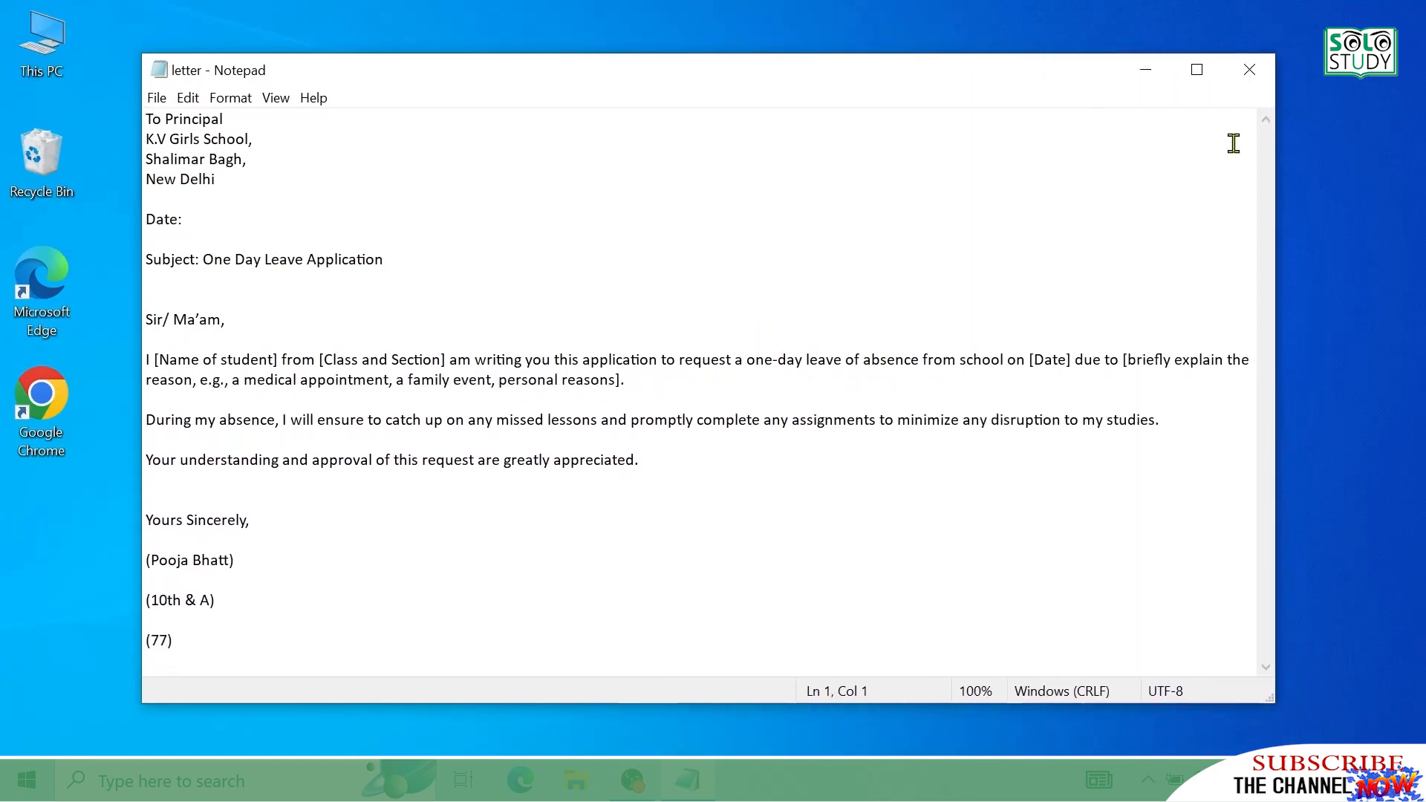
click(1197, 70)
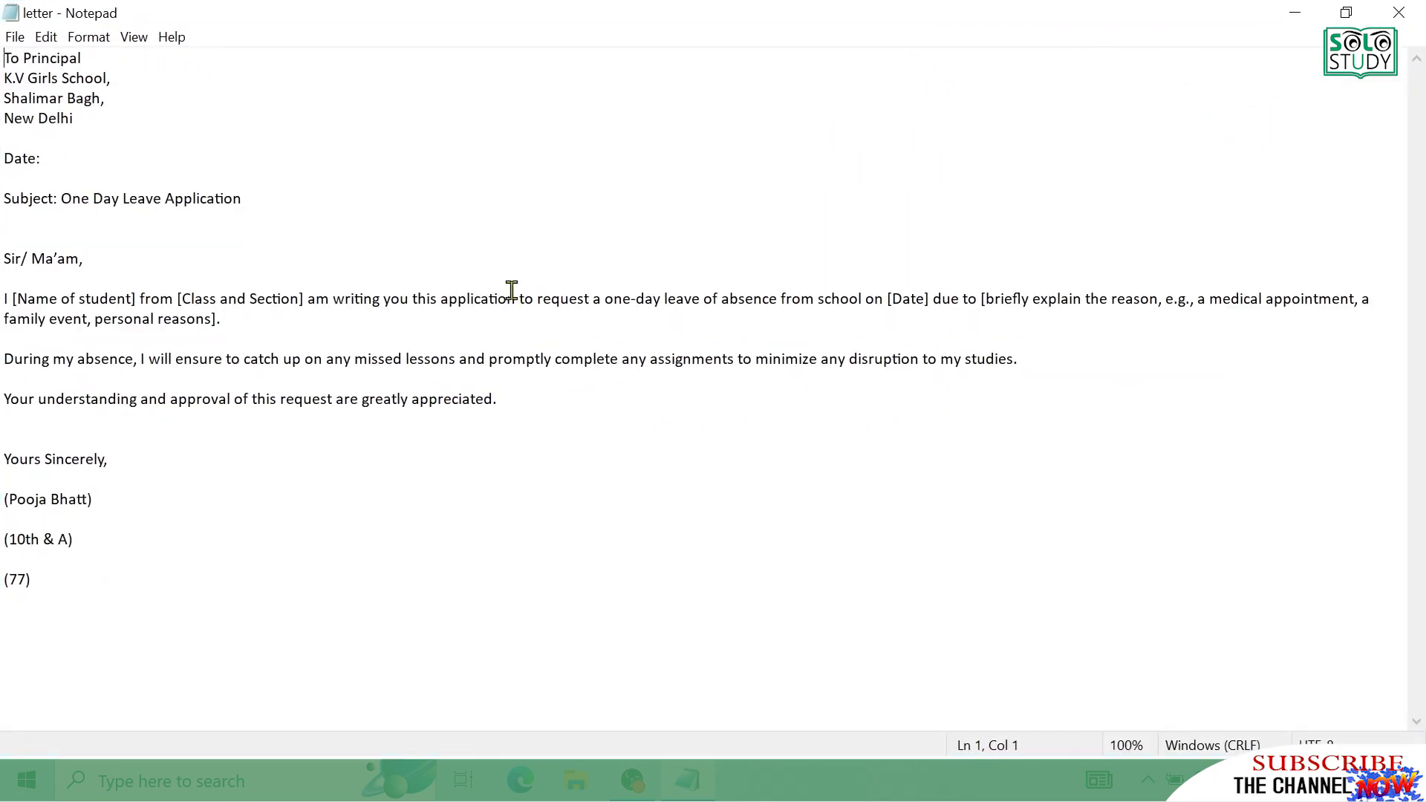
Step: Delete the text "Subject: One Day Leave Application" from the letter
click(50, 37)
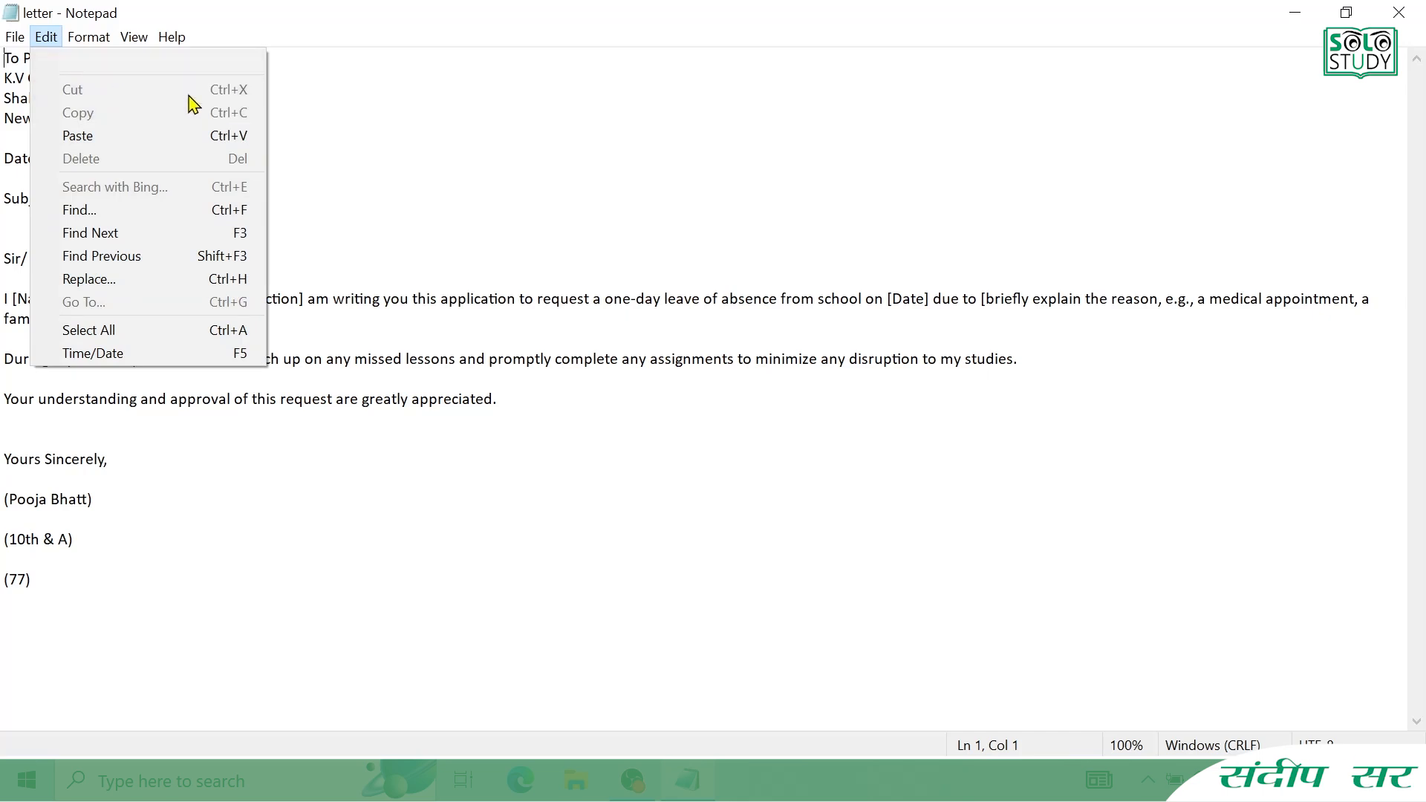
click(327, 226)
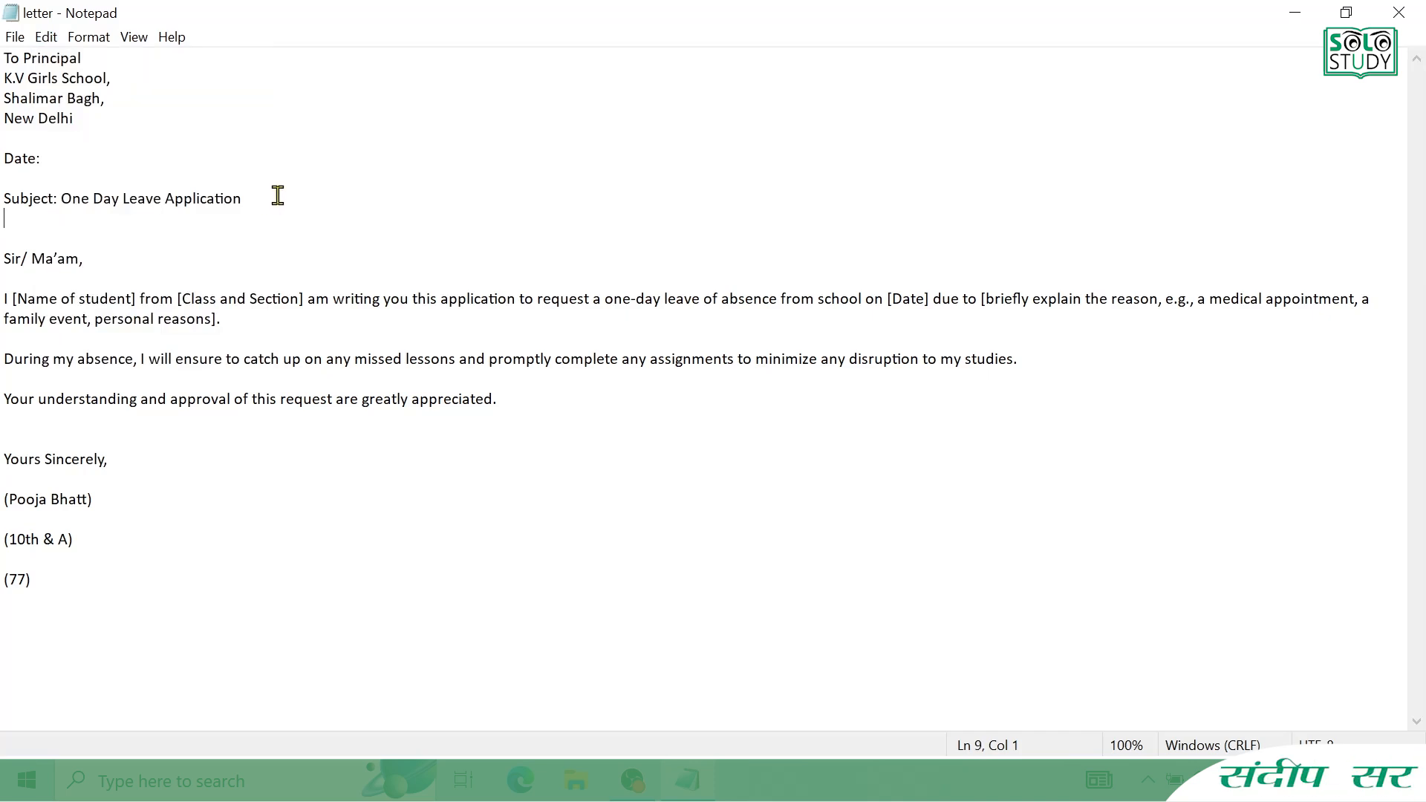
drag(278, 196, 6, 198)
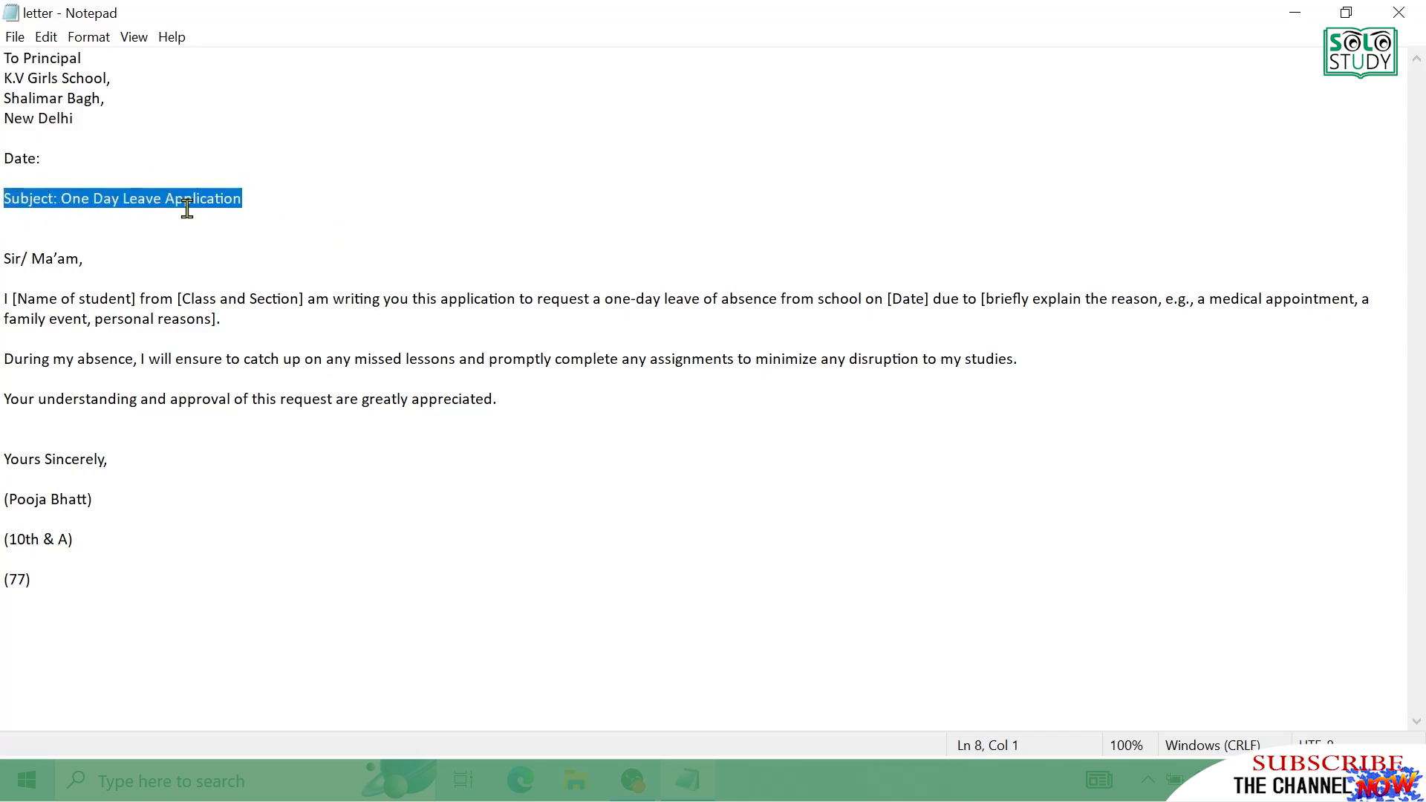
key(Delete)
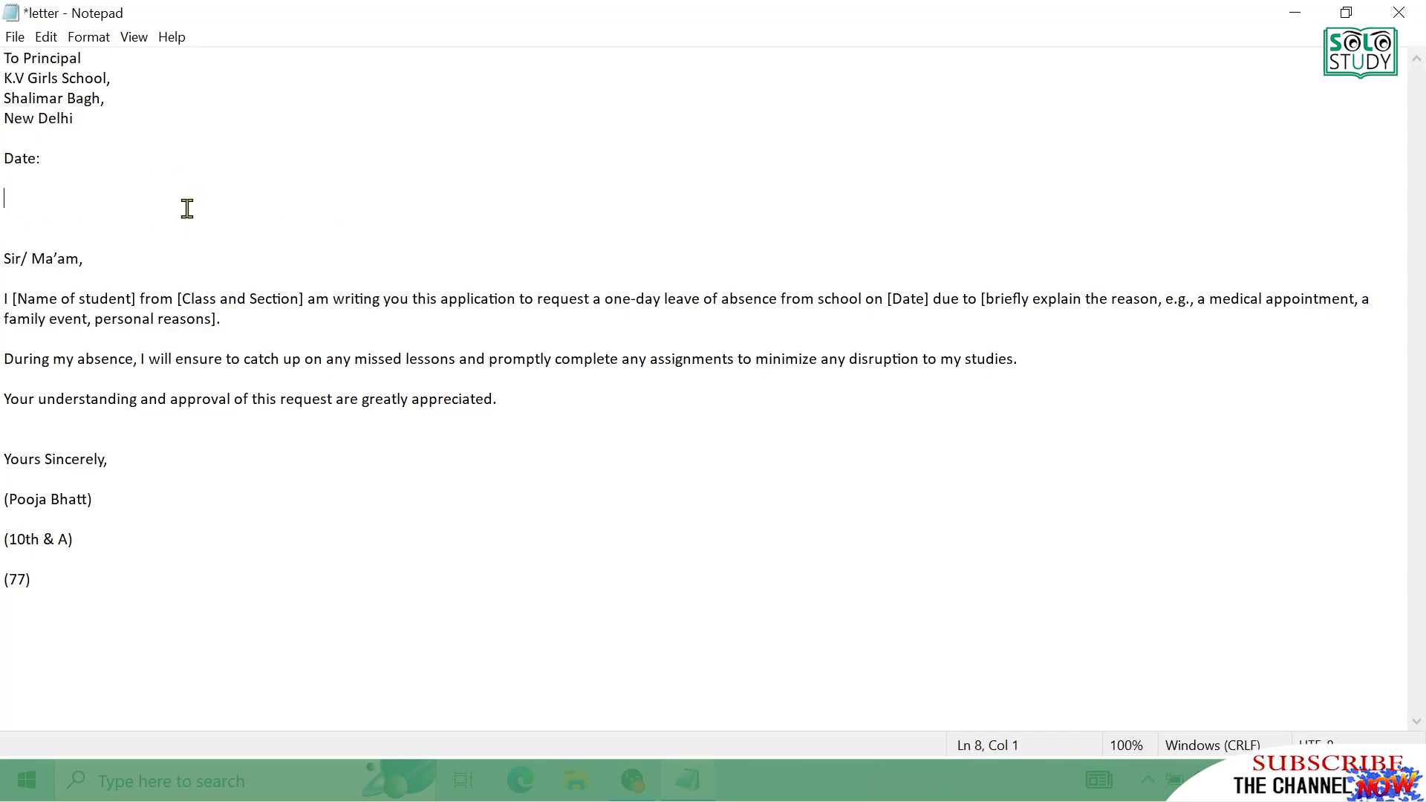
Step: Undo the deletion of the letter's subject line
click(42, 39)
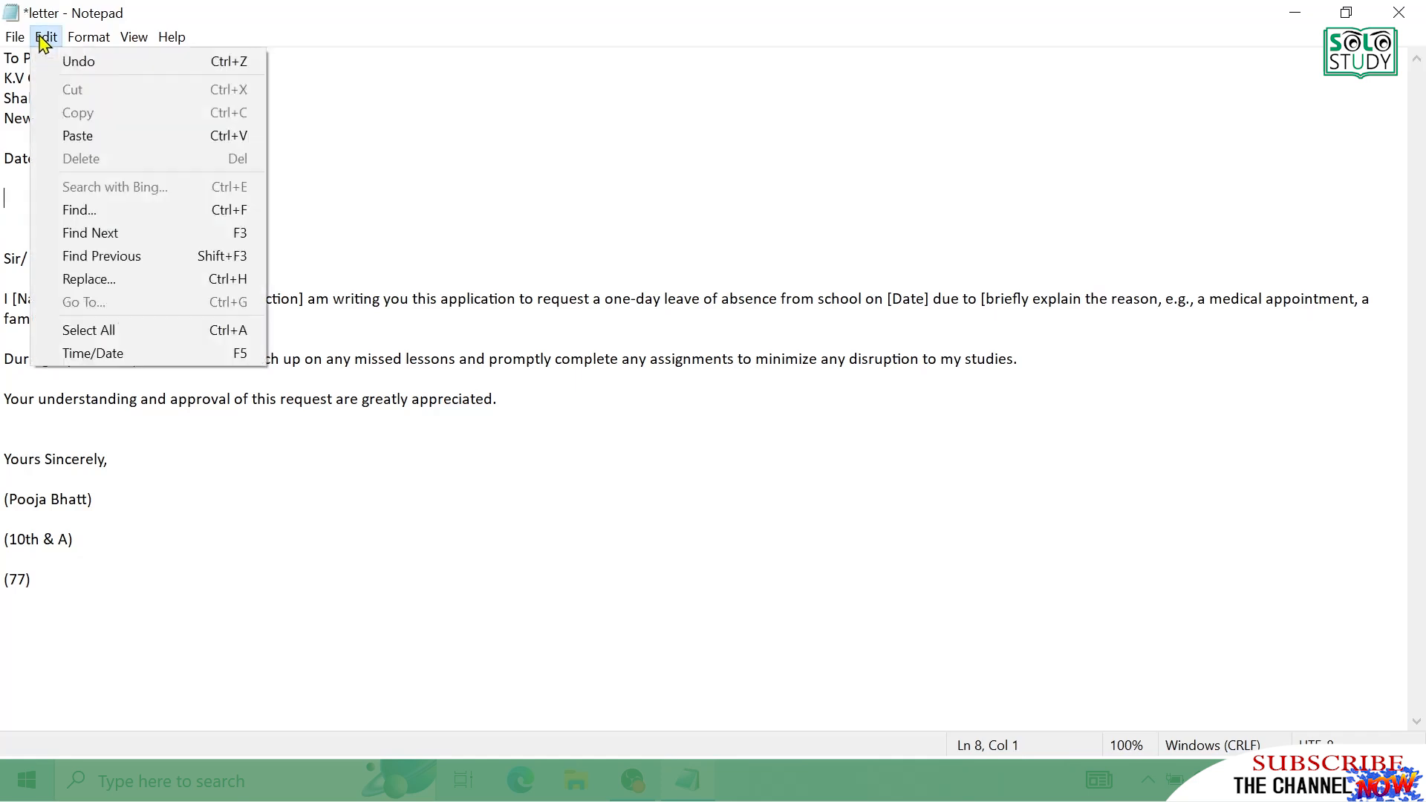
click(73, 61)
click(162, 197)
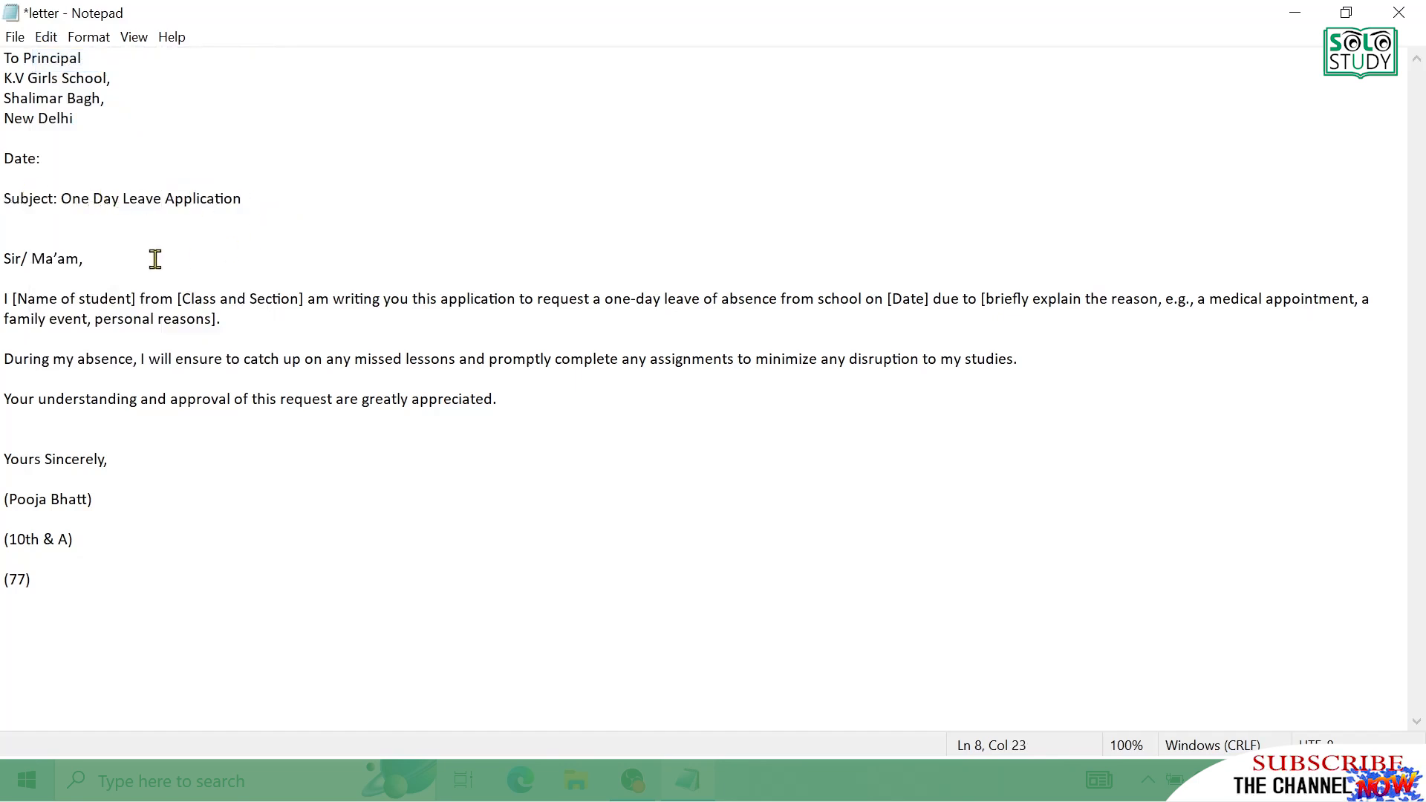
drag(78, 258, 4, 253)
click(46, 37)
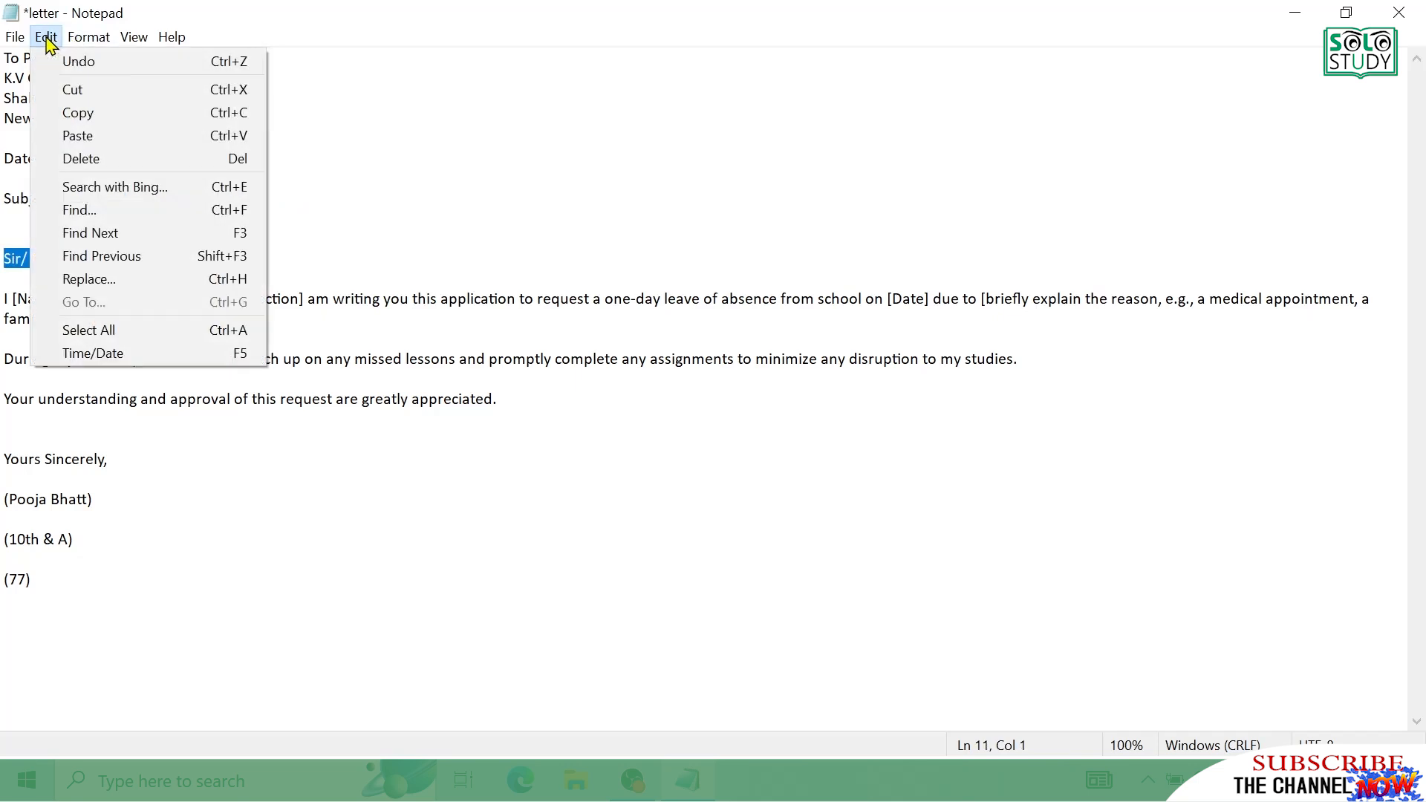
click(334, 178)
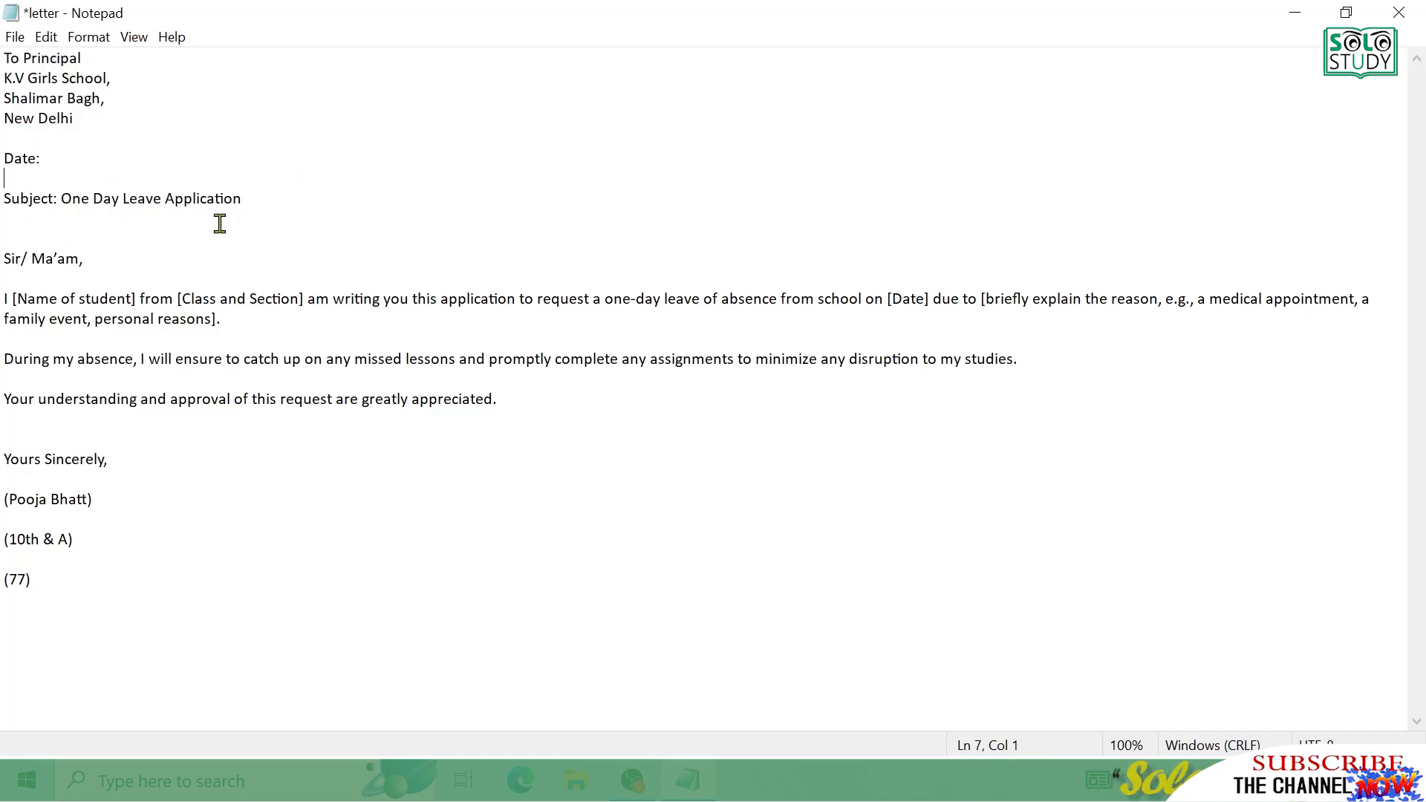
click(46, 37)
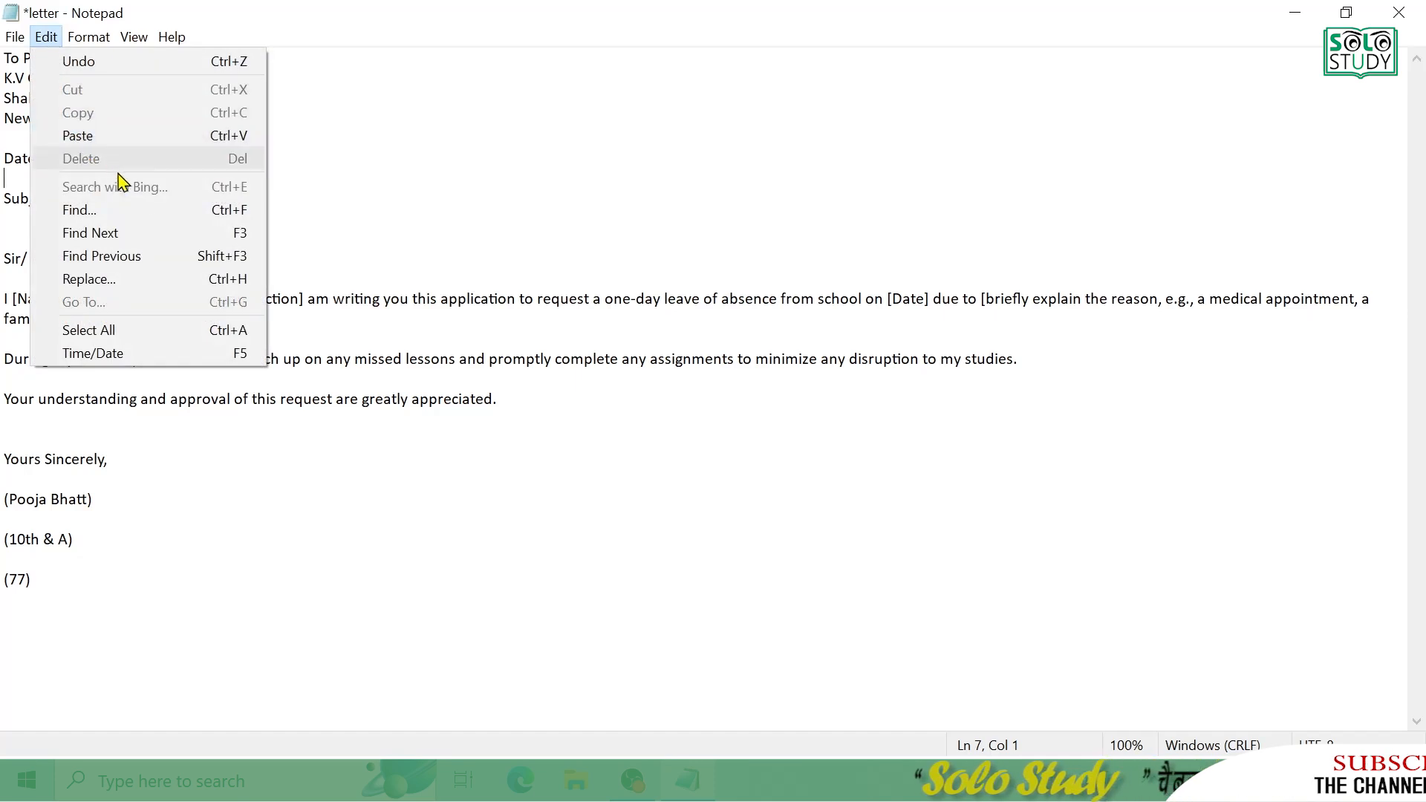
click(326, 252)
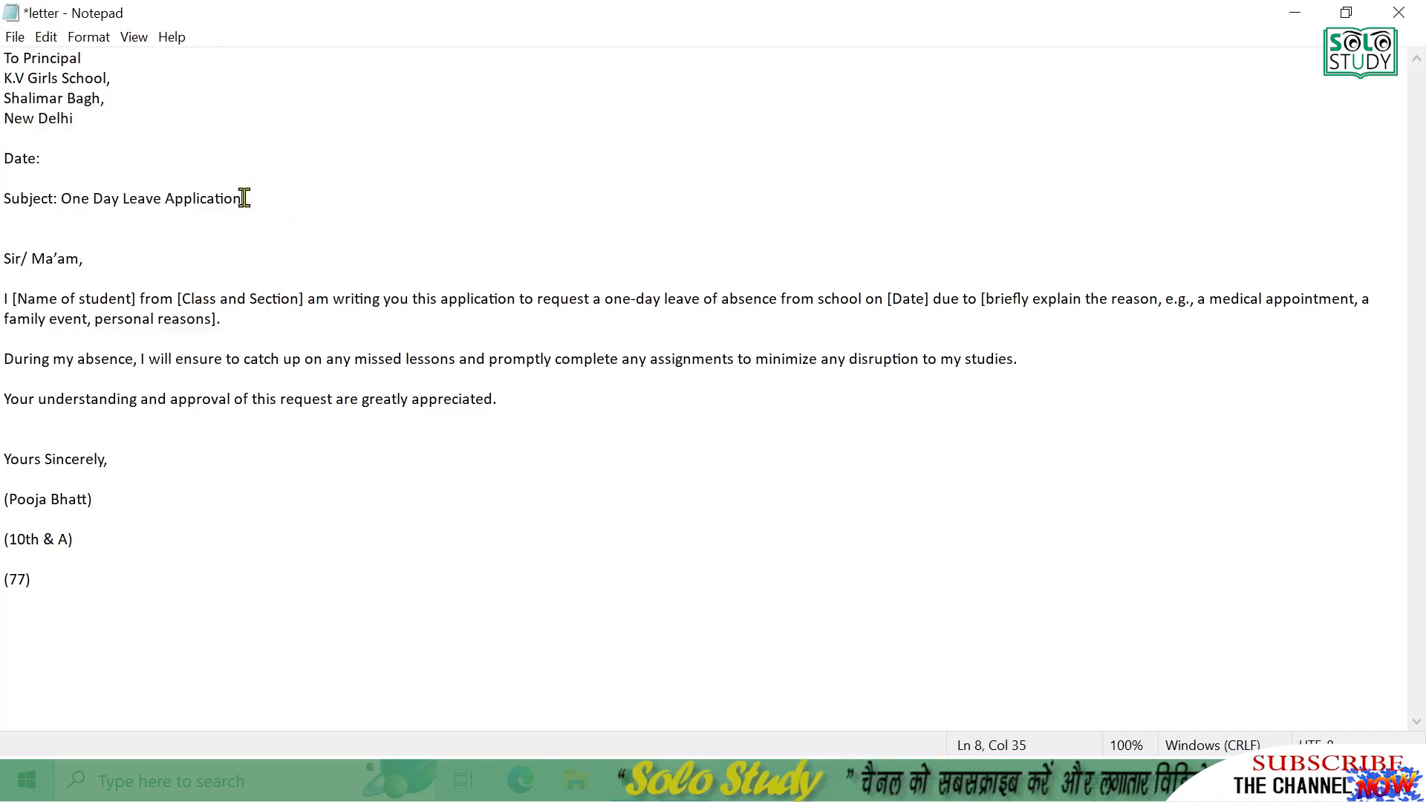
Step: Cut the text "Subject: One Day Leave Application" and paste it two lines below the sentence ending in "greatly appreciated."
drag(244, 198, 4, 199)
click(46, 41)
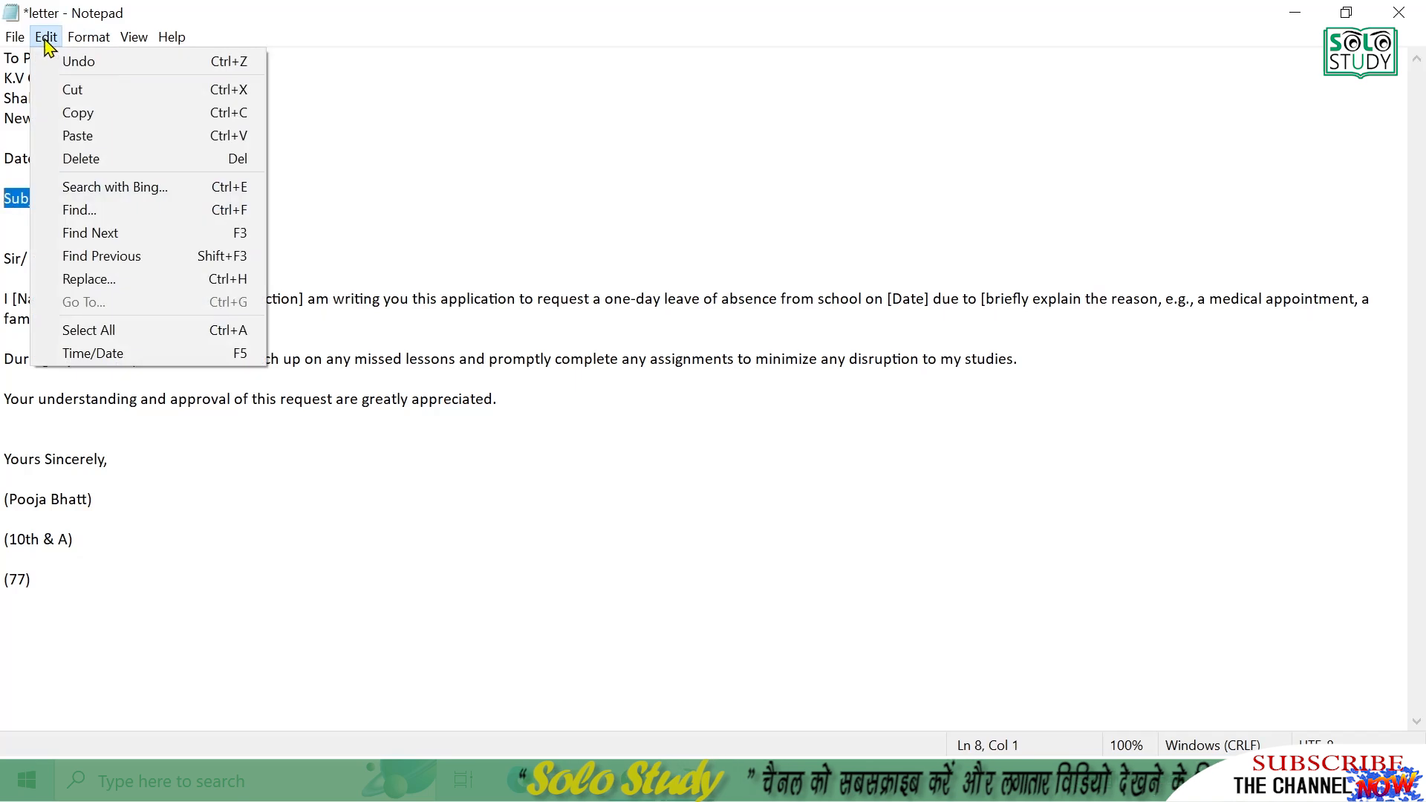
click(93, 89)
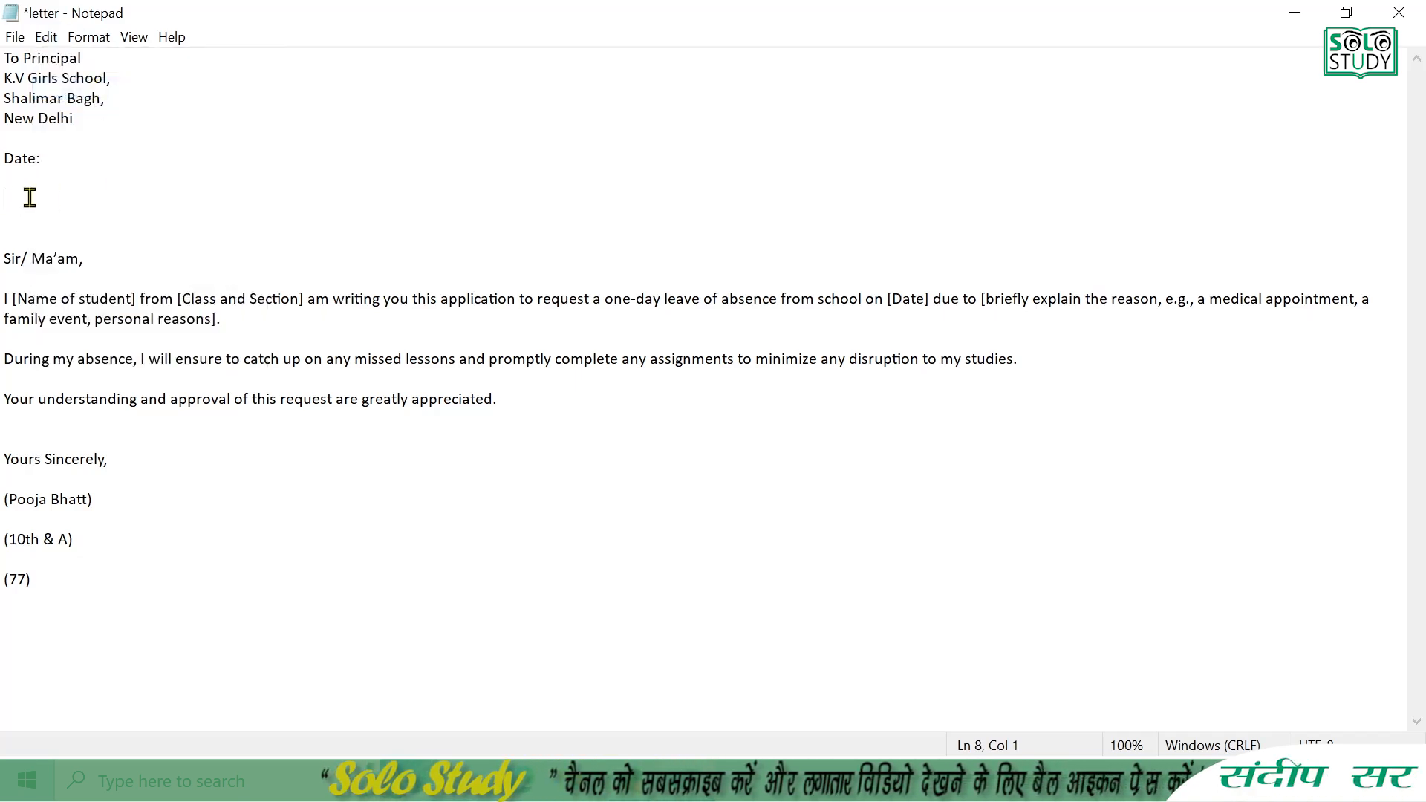
click(532, 394)
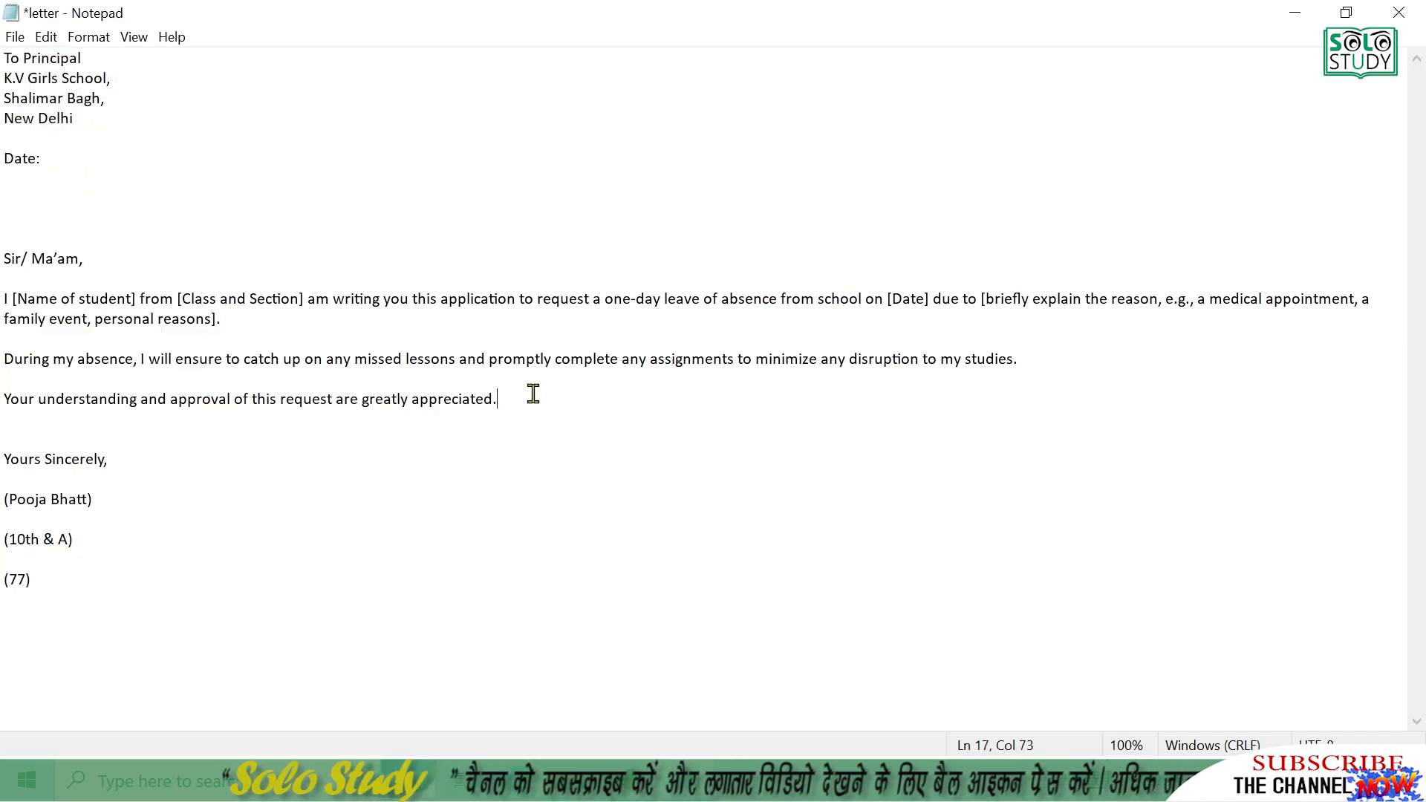
key(Return)
key(Return)
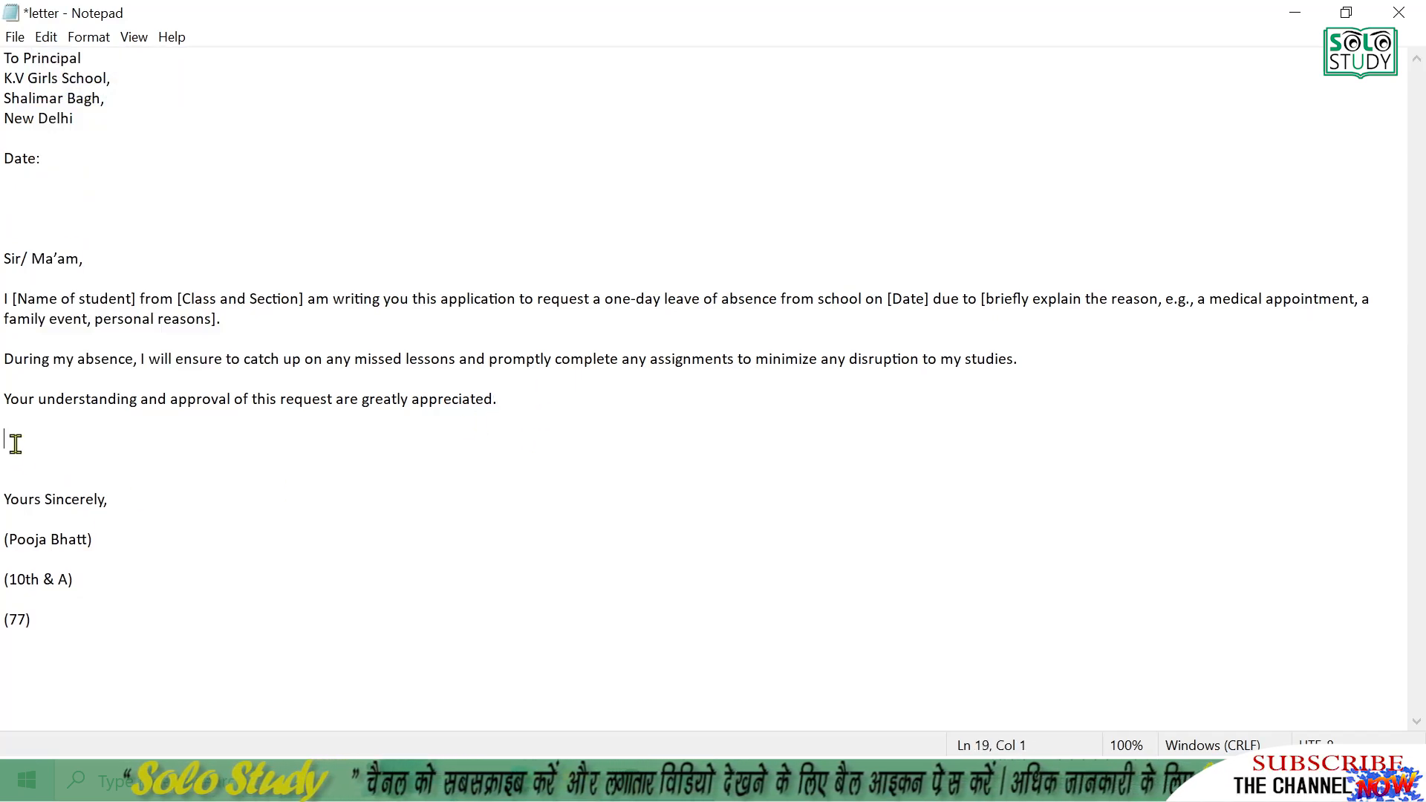
click(46, 37)
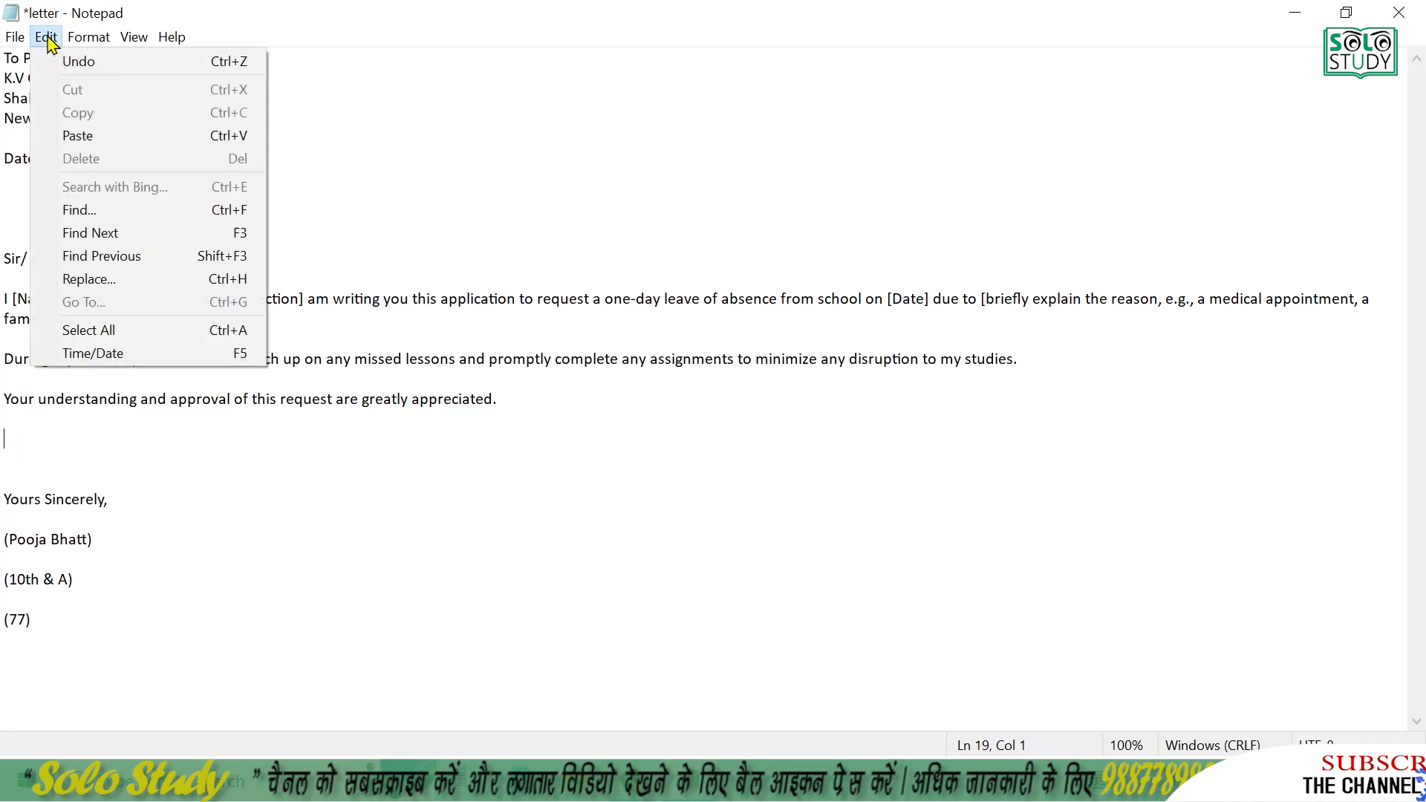
click(118, 136)
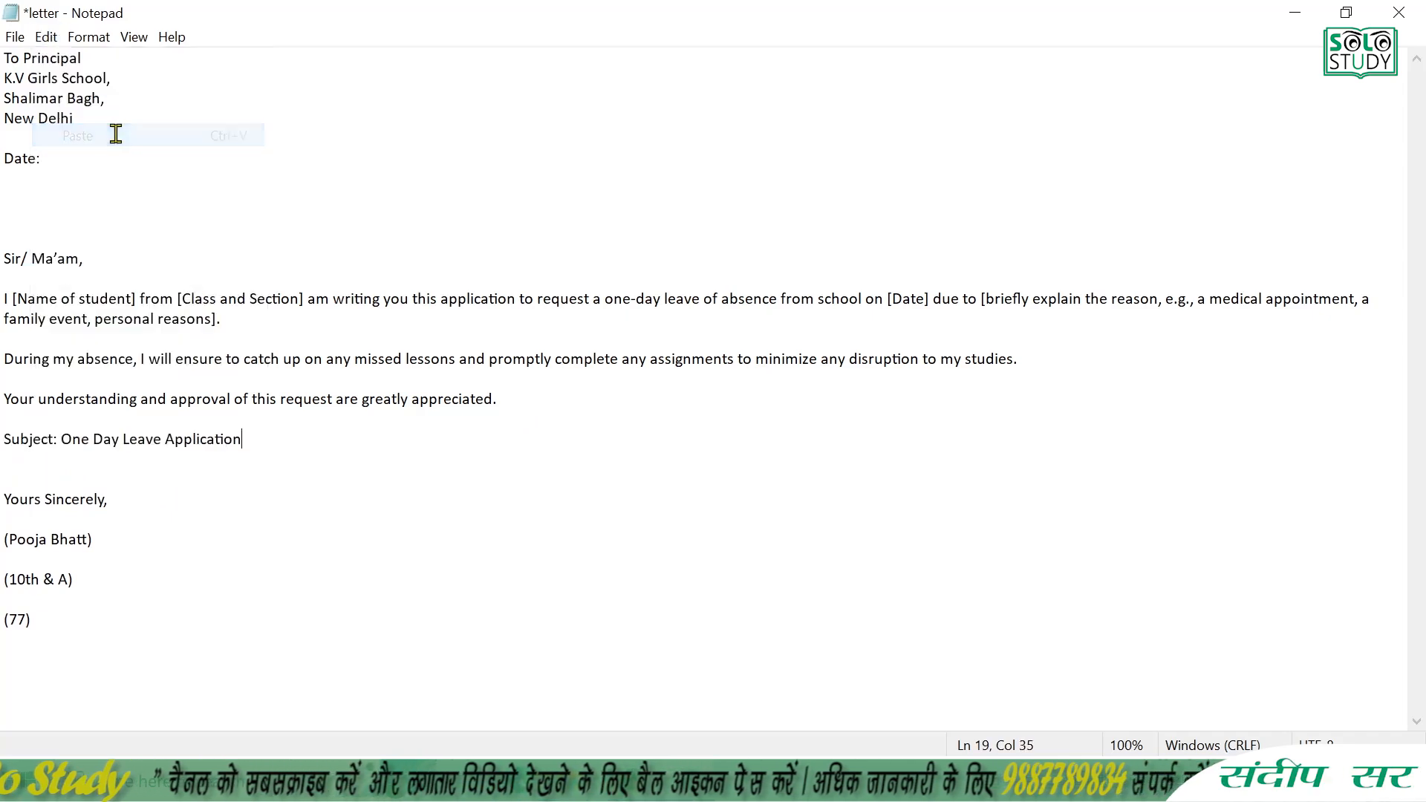
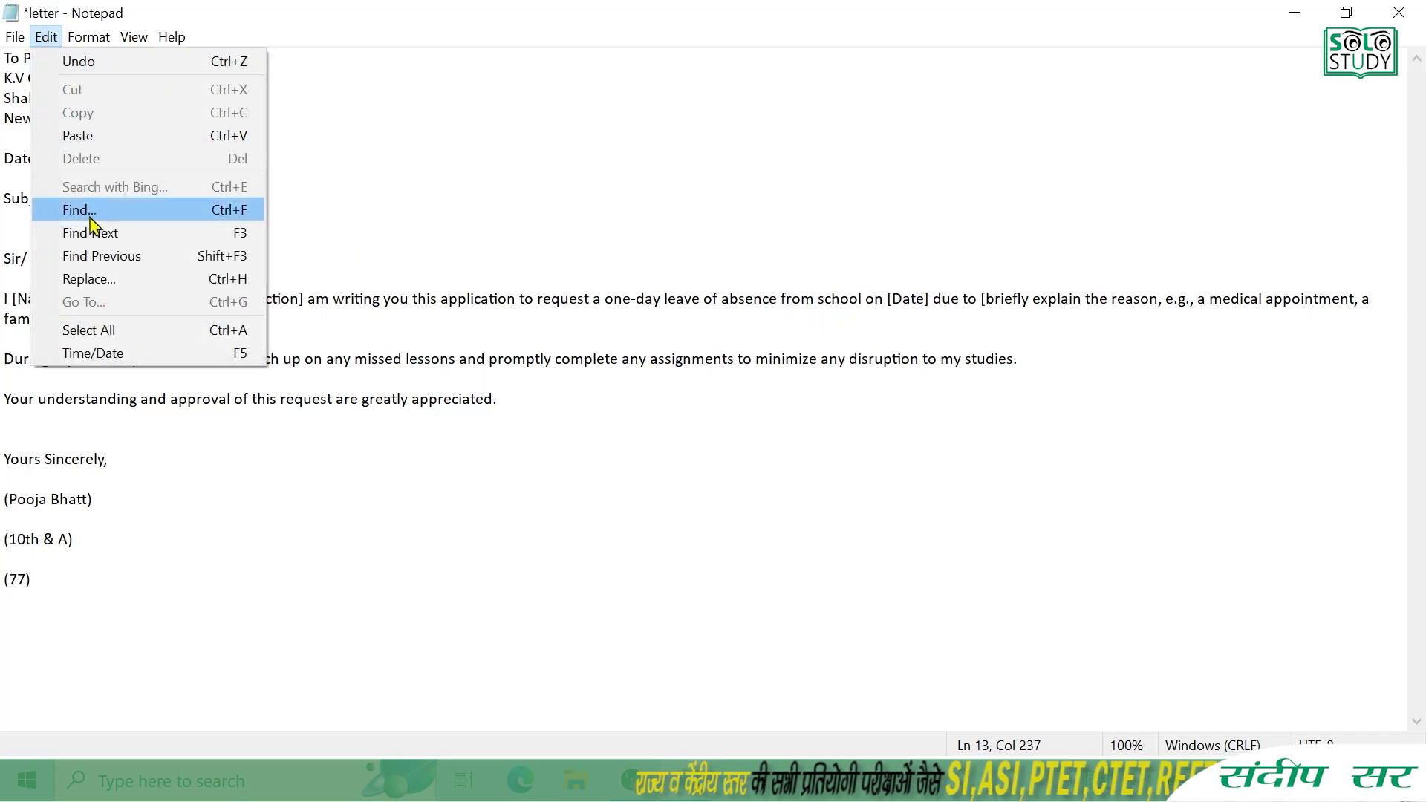
Step: Search the letter for the word "school" in the Down direction from the end of the first body paragraph
click(162, 214)
drag(171, 204, 457, 171)
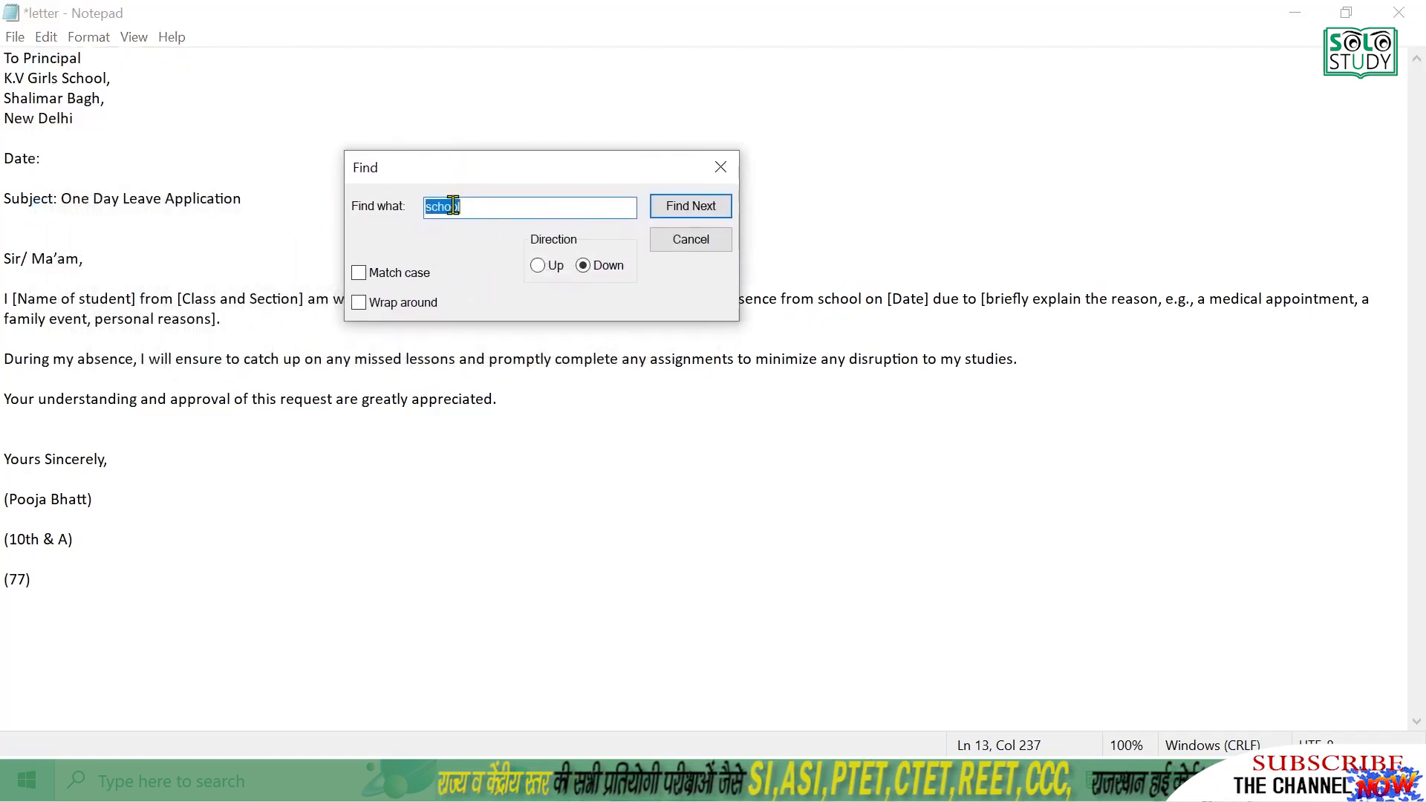
key(BackSpace)
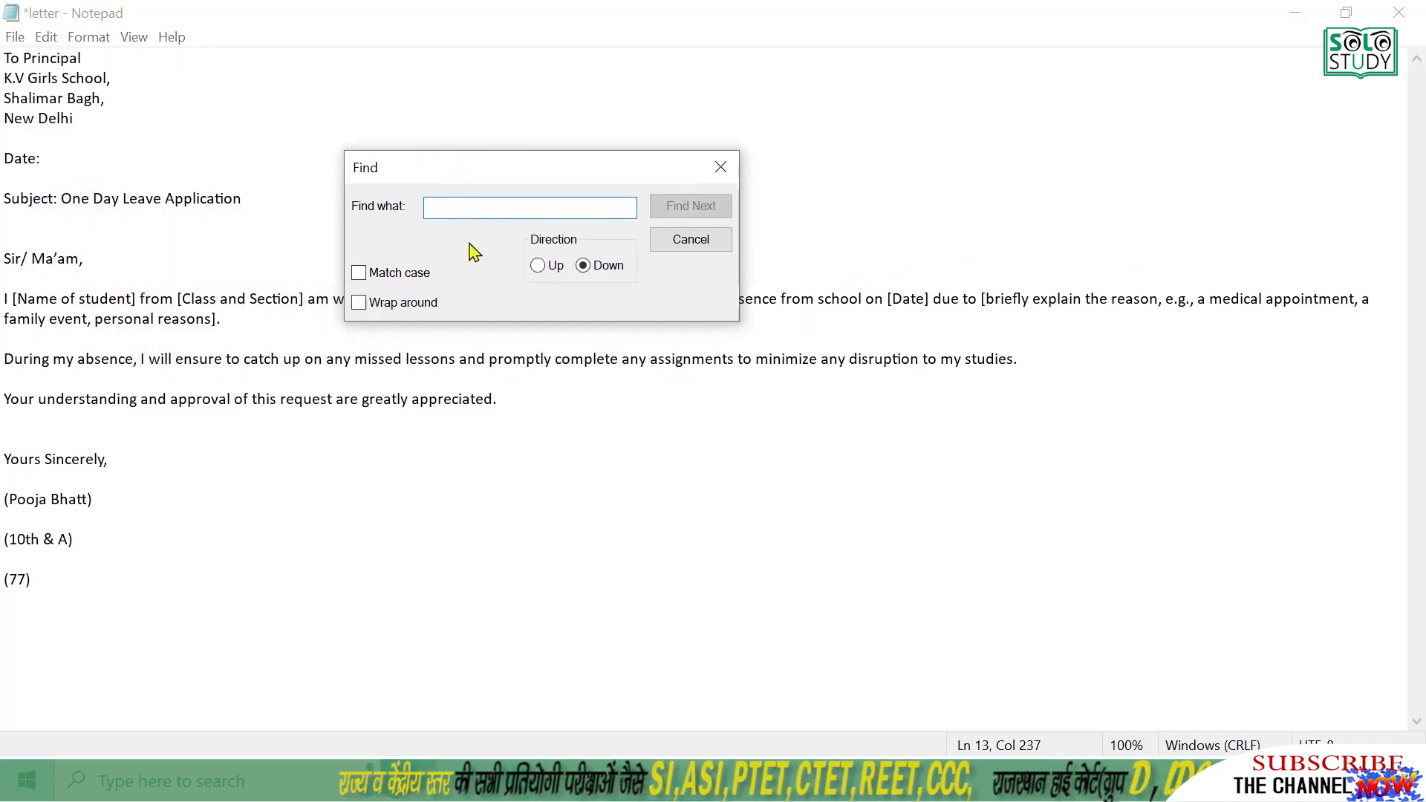
text(school)
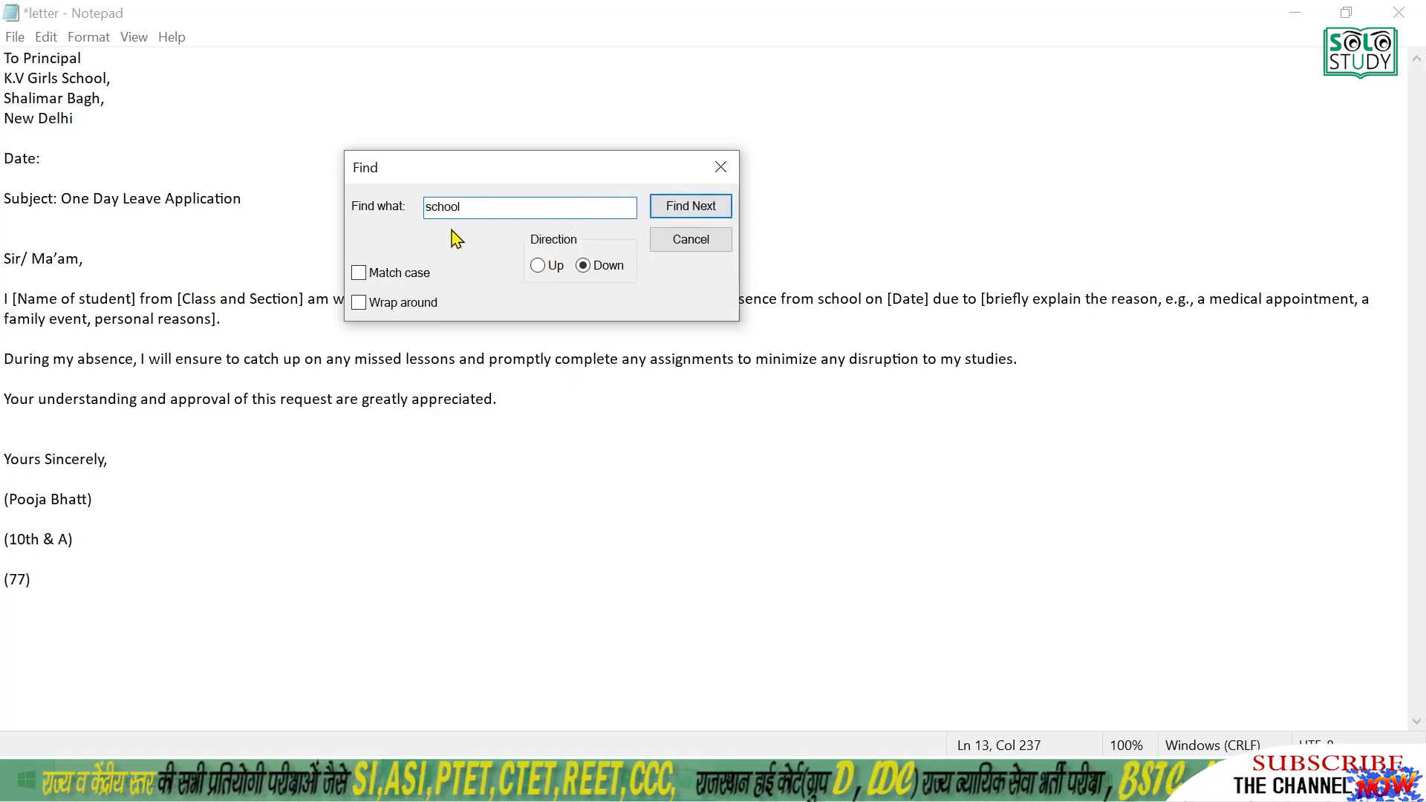
click(693, 211)
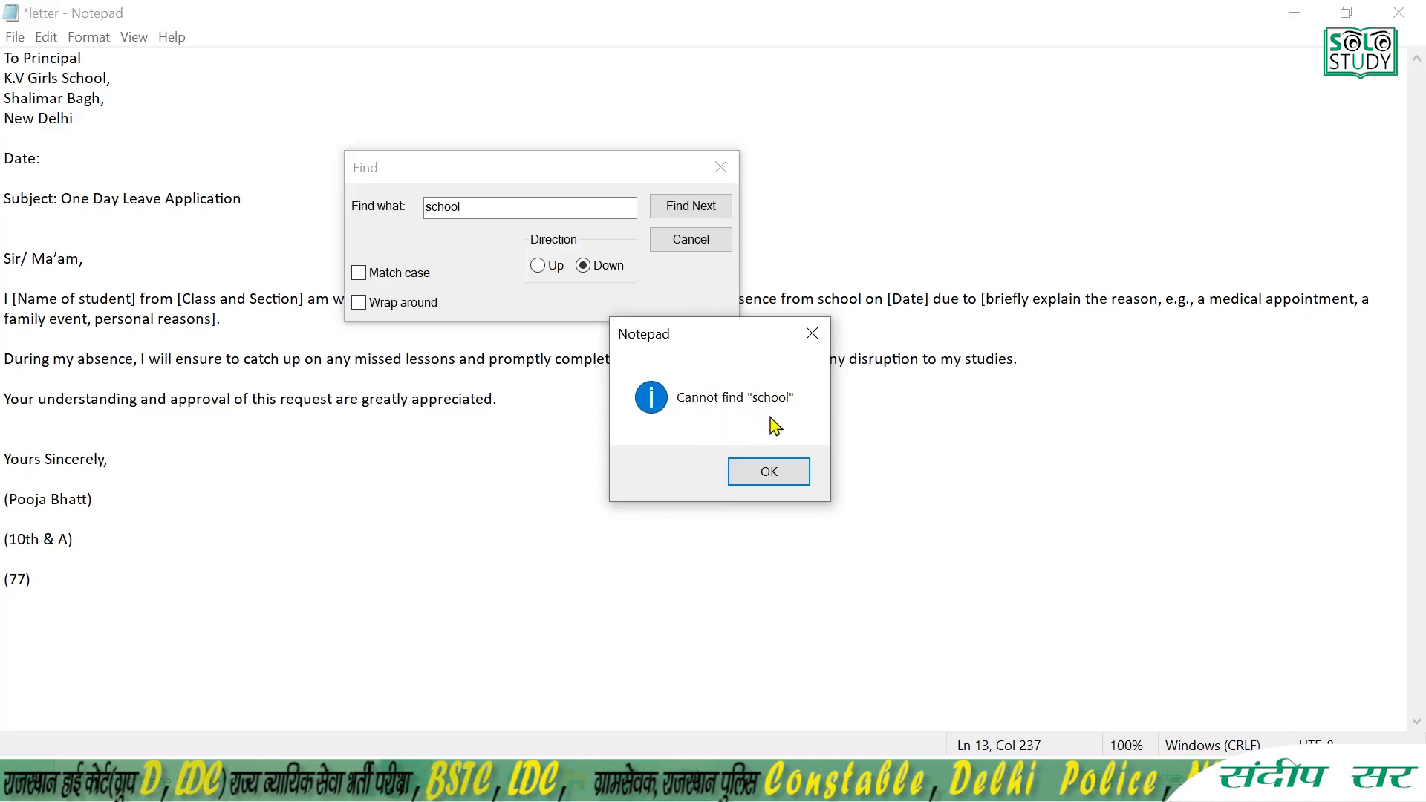
click(770, 473)
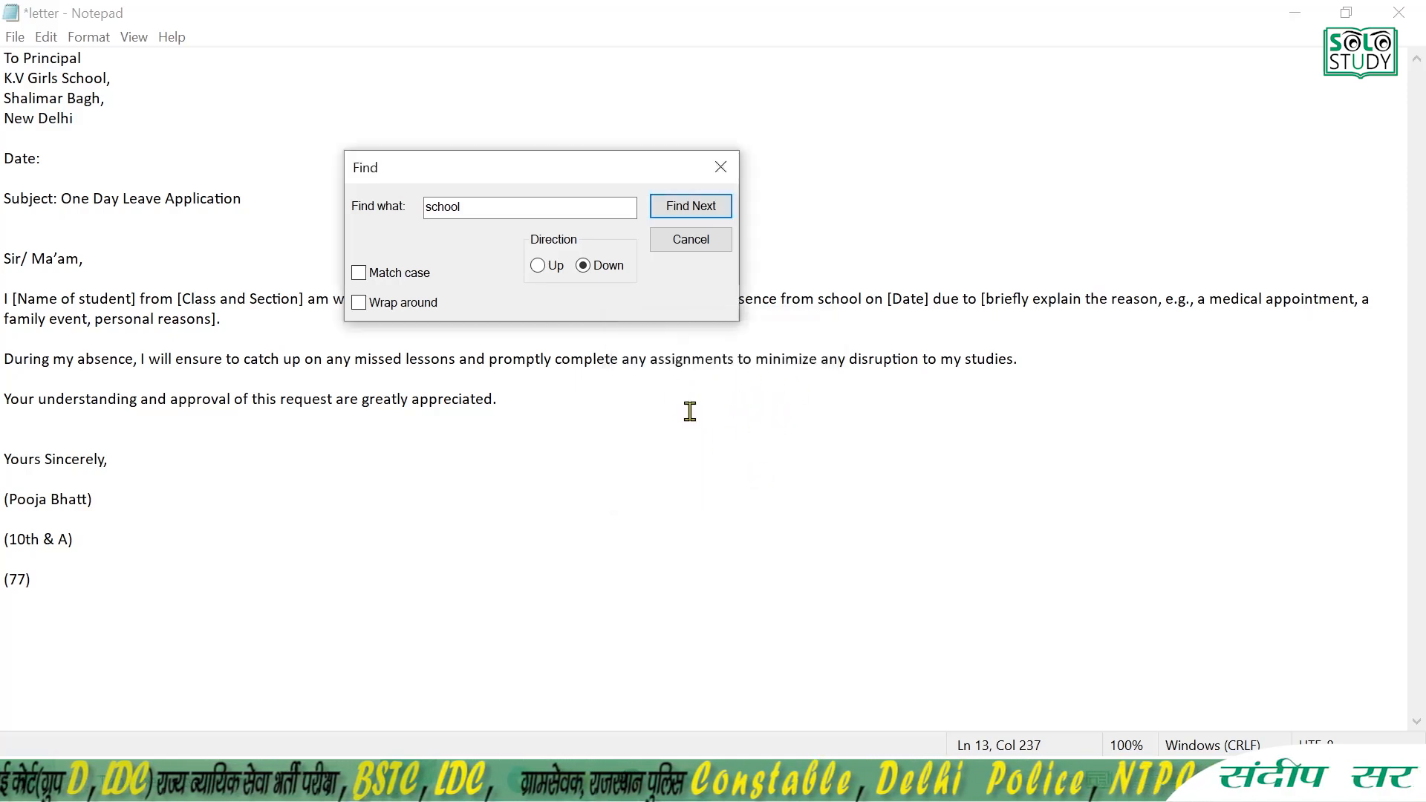
Step: Set the search direction to Up, find "school" again, and finish searching with nothing selected
click(547, 272)
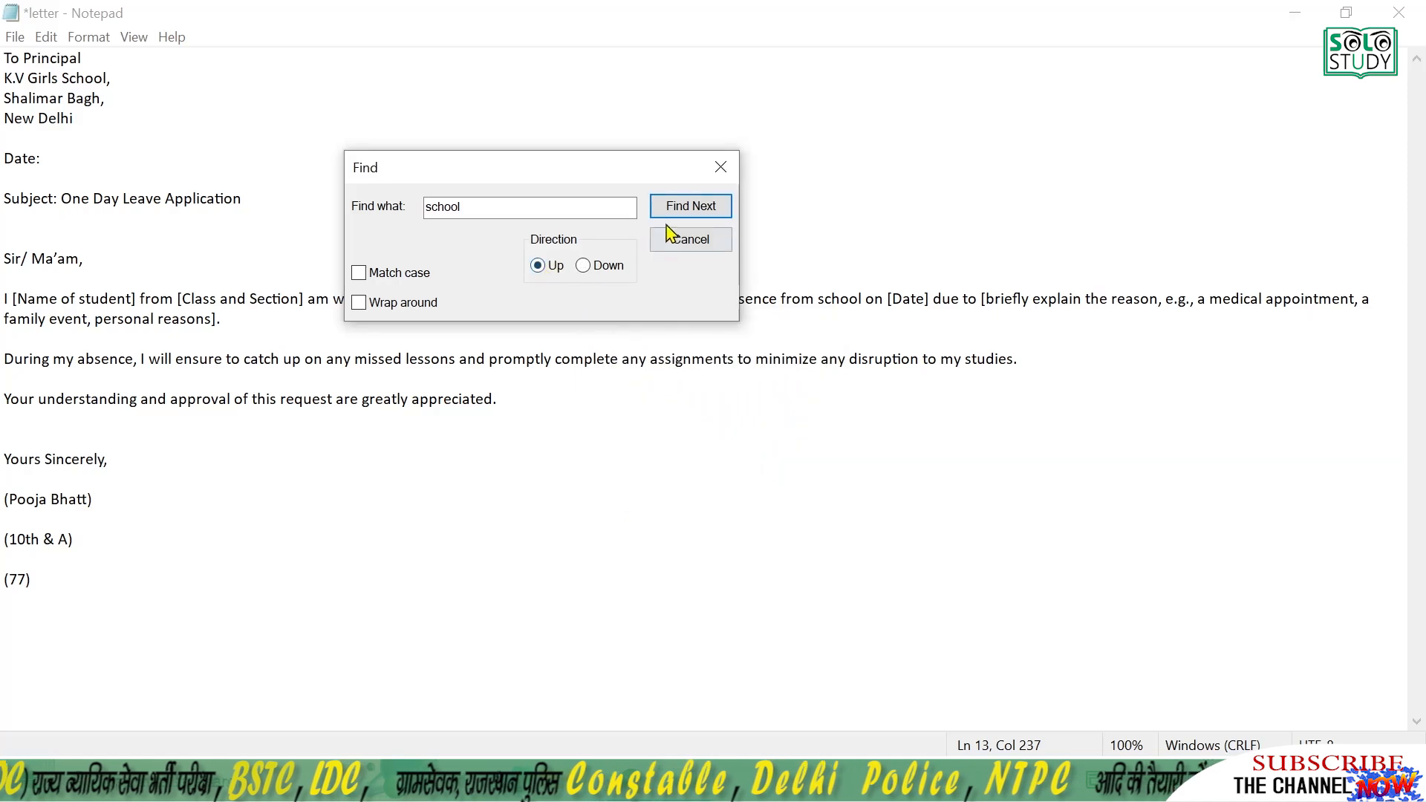
click(679, 214)
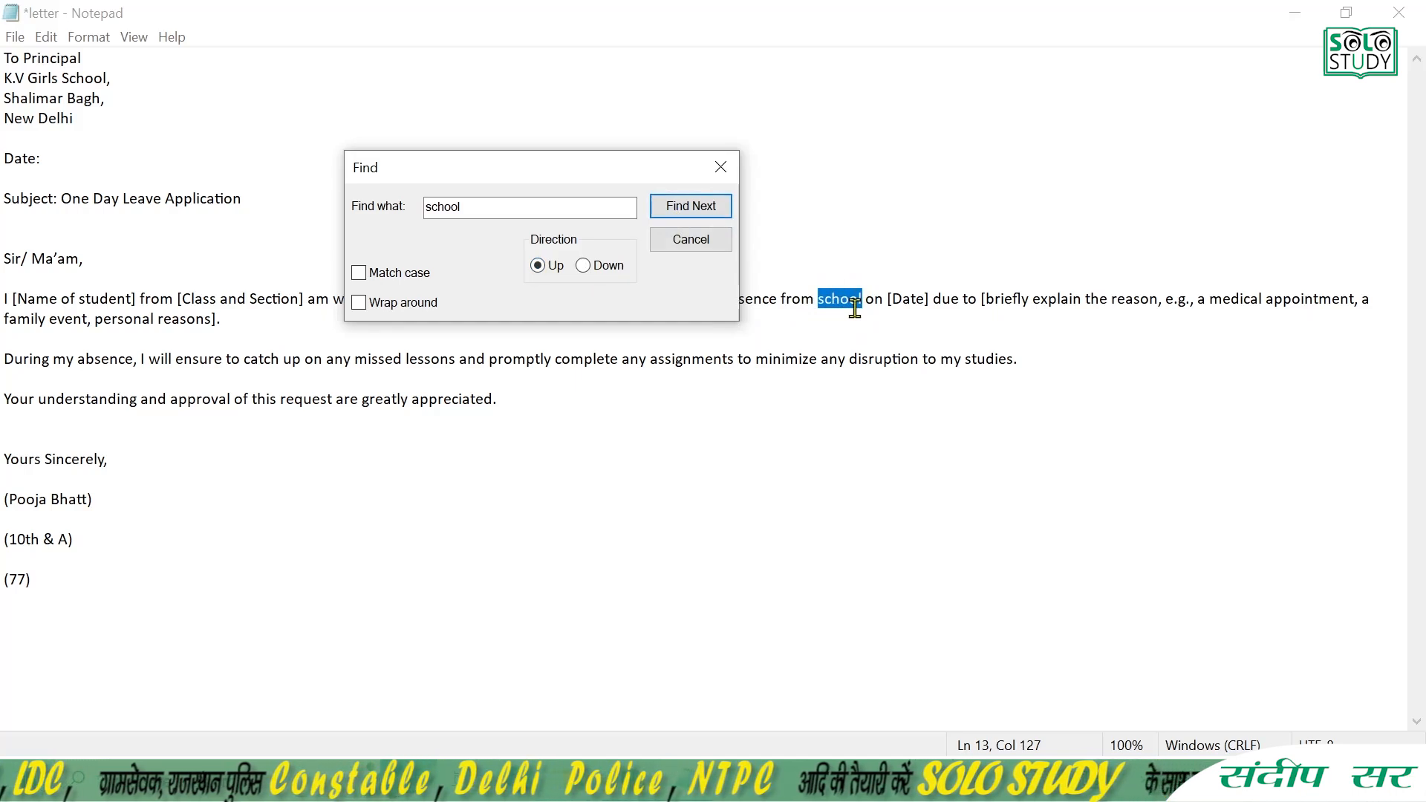
click(694, 245)
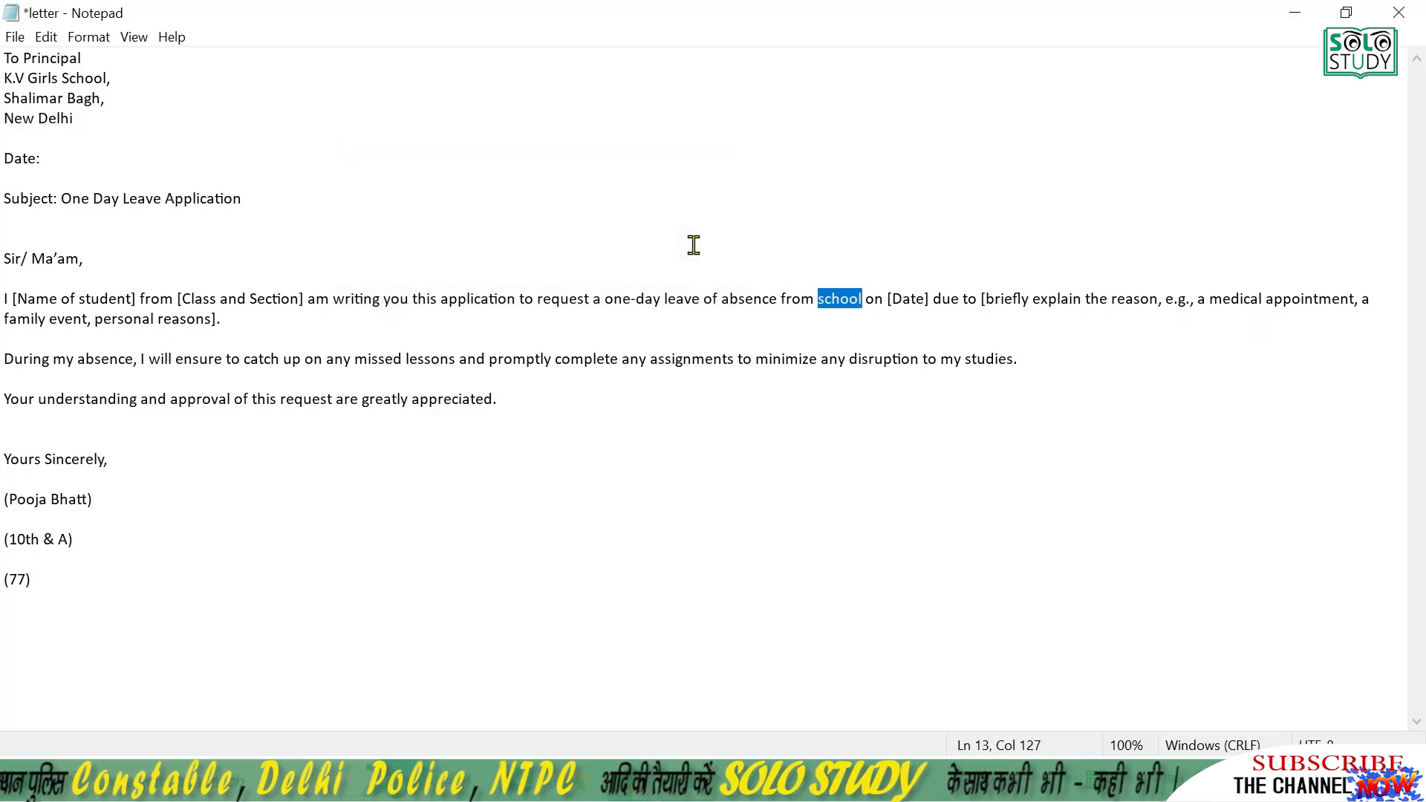
click(694, 245)
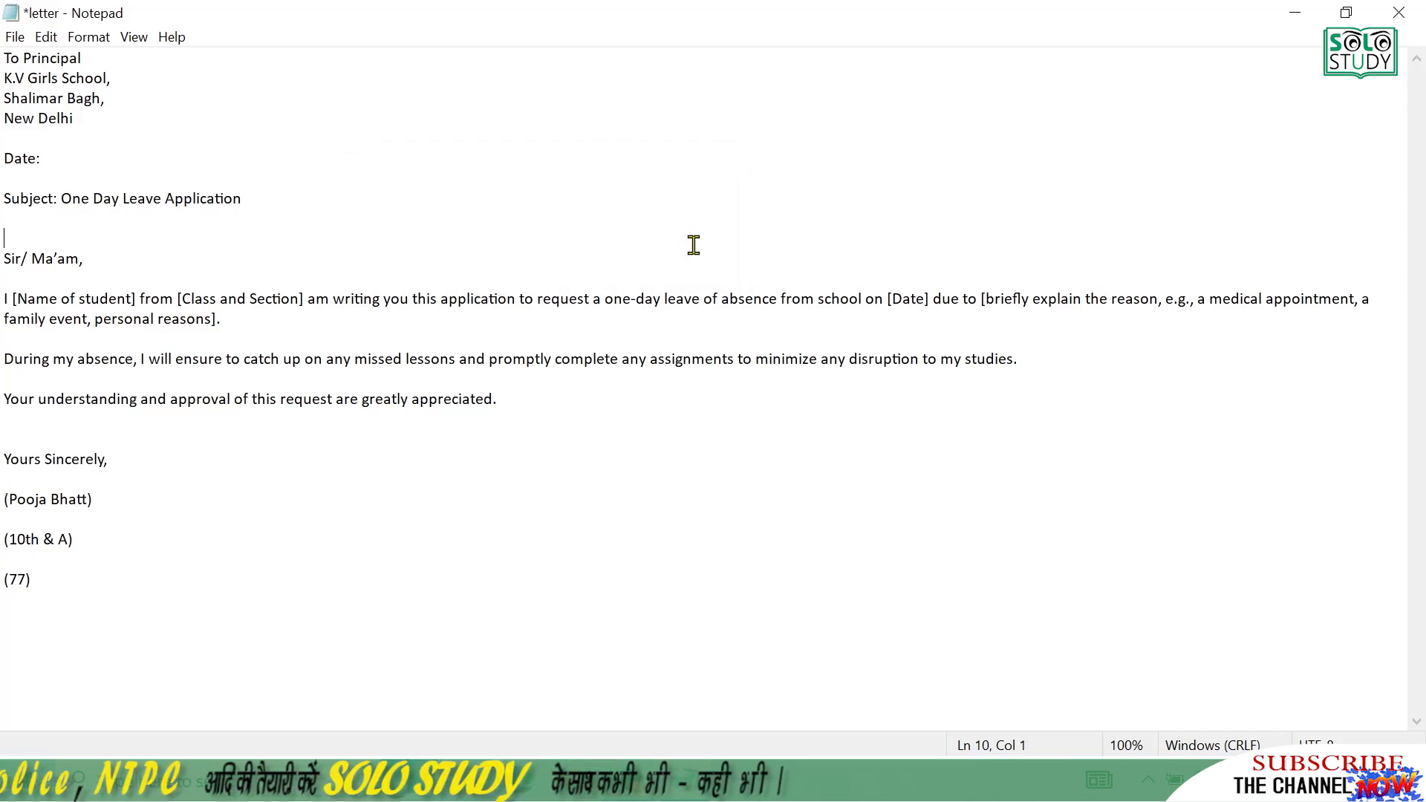
Step: Replace the word "school" with "college" in the letter's first body paragraph using Find and Replace
click(48, 41)
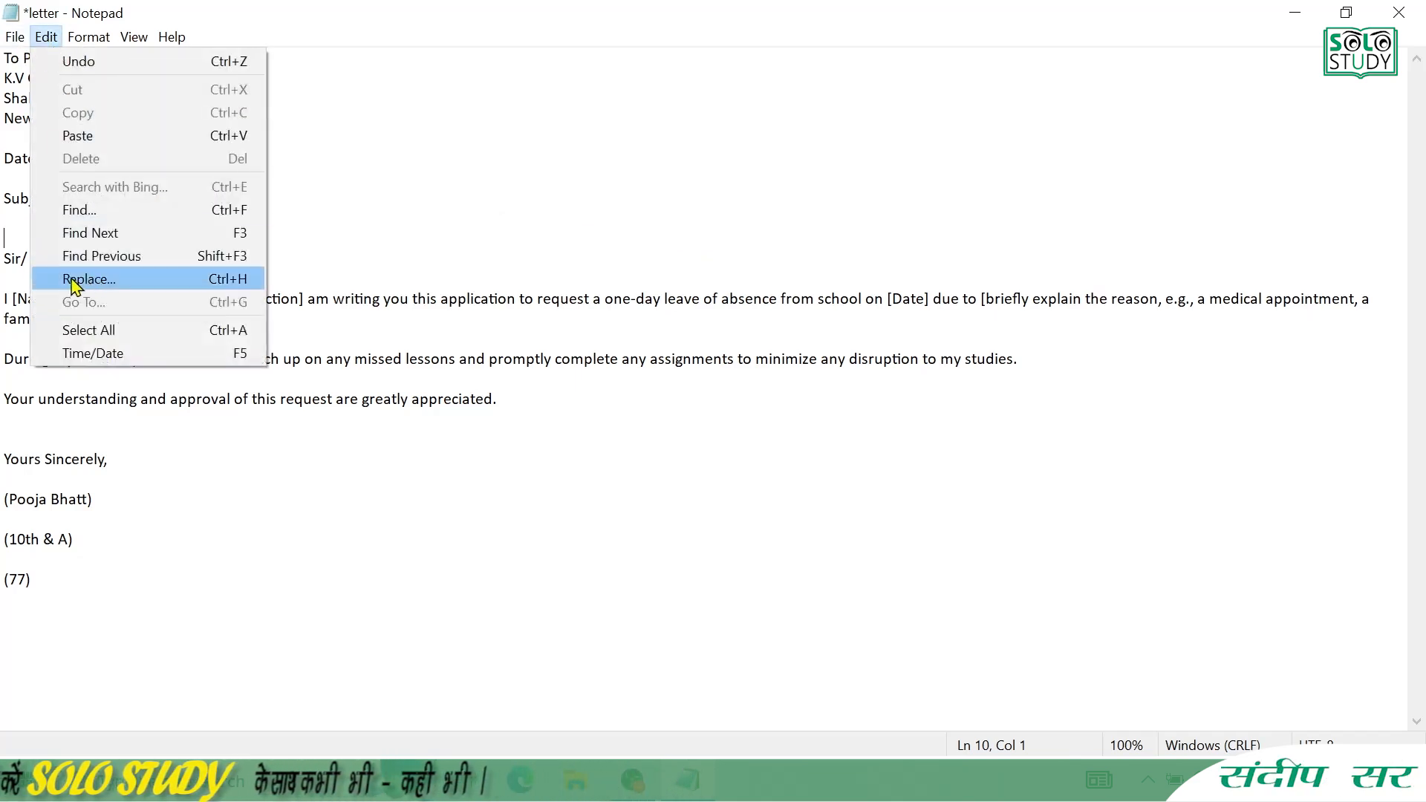
click(179, 292)
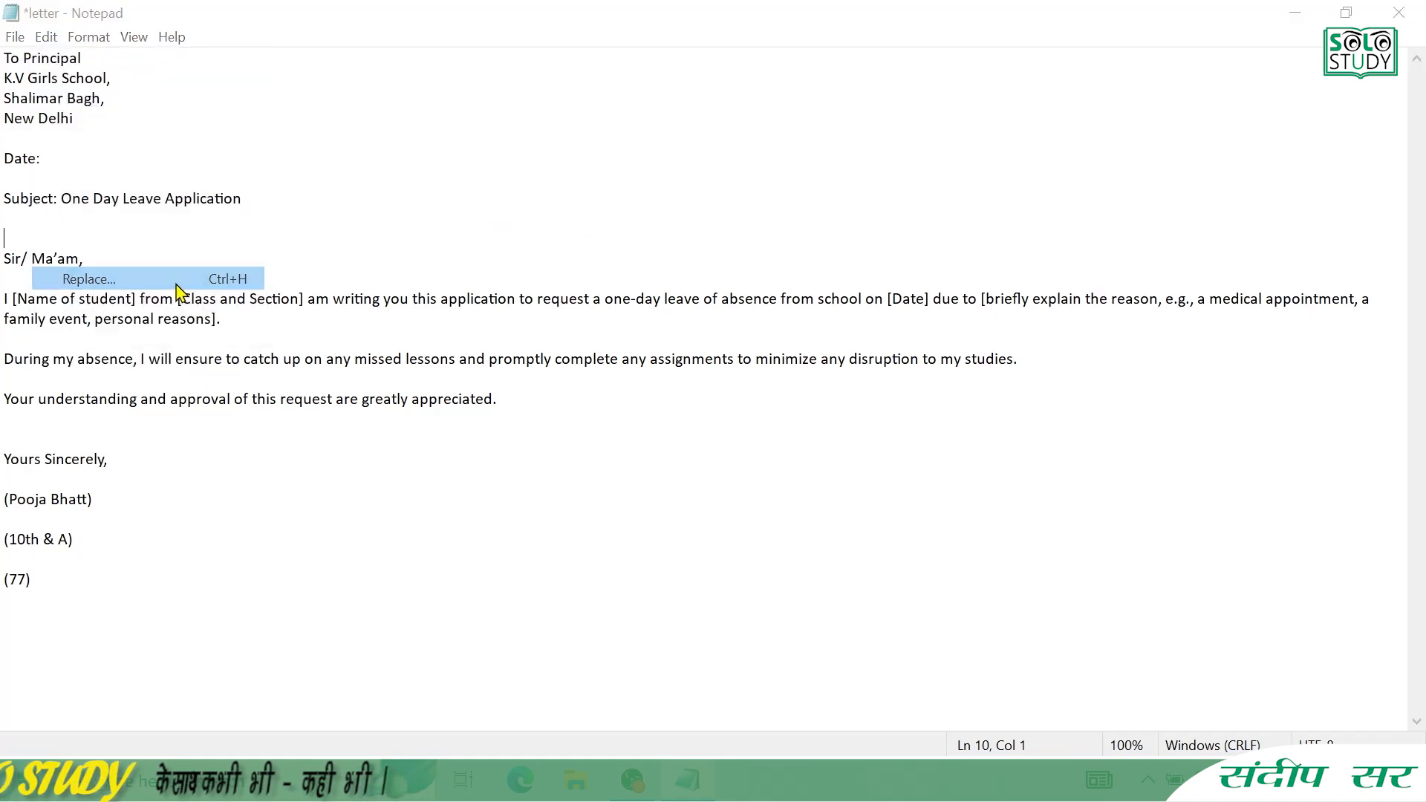
drag(549, 215, 542, 181)
click(526, 221)
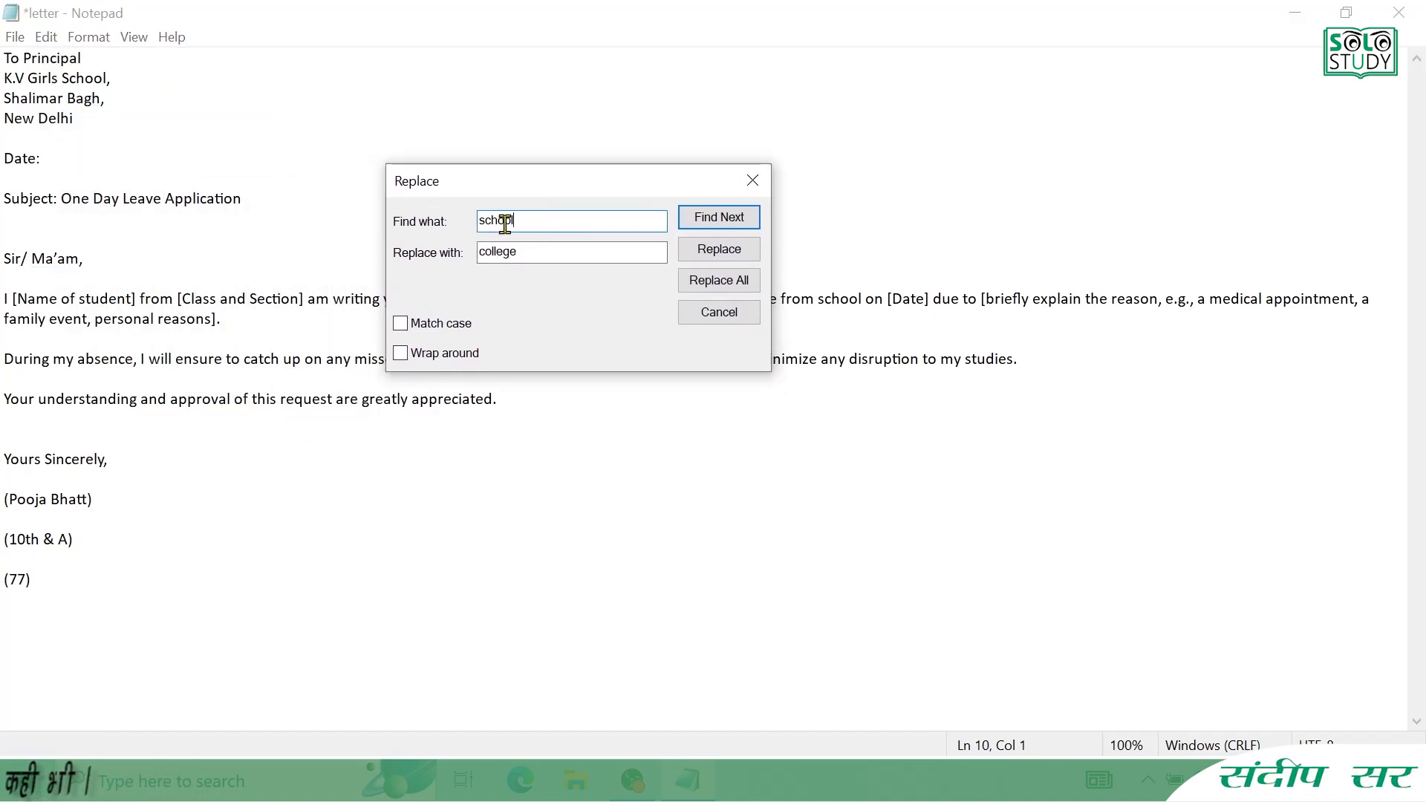
drag(526, 253, 478, 252)
text(c)
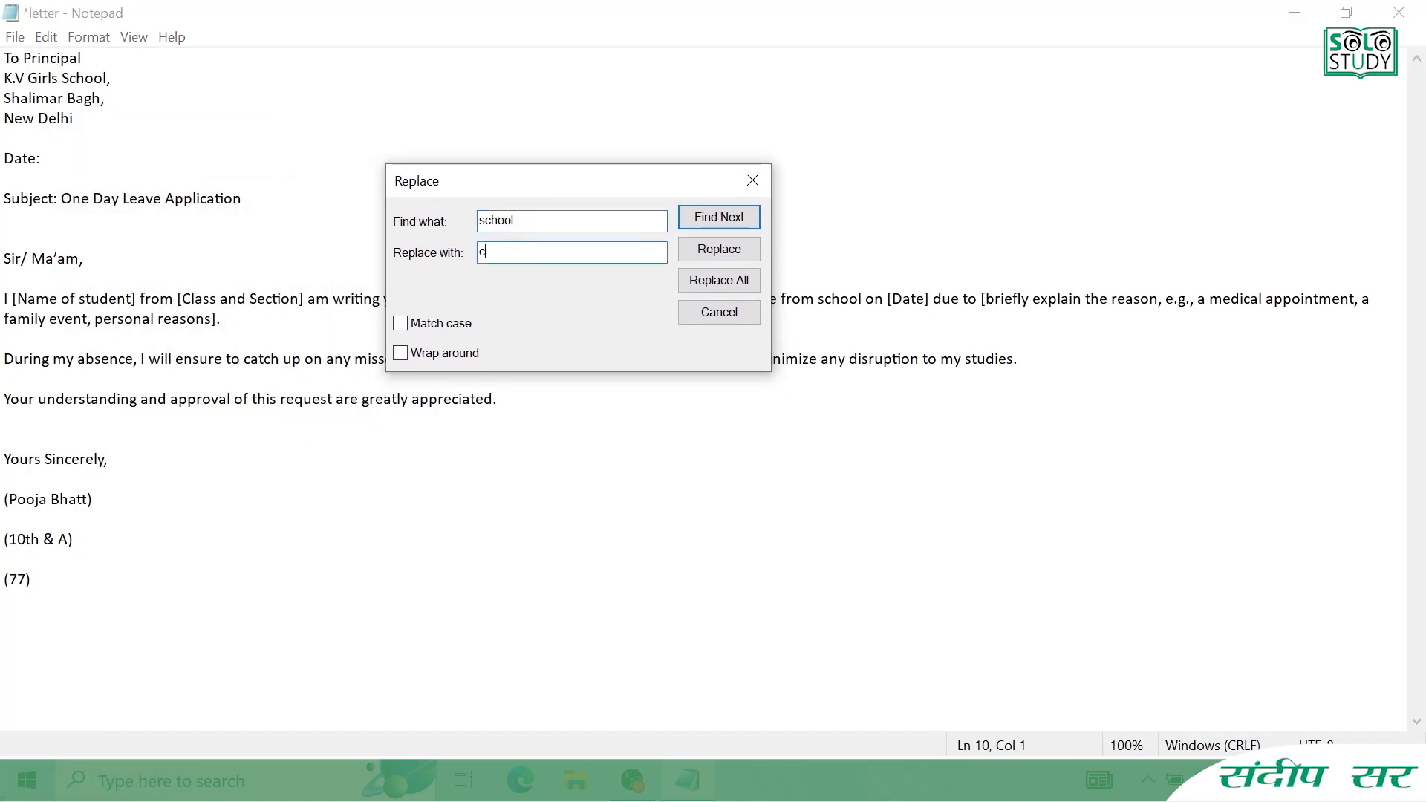
text(ollege)
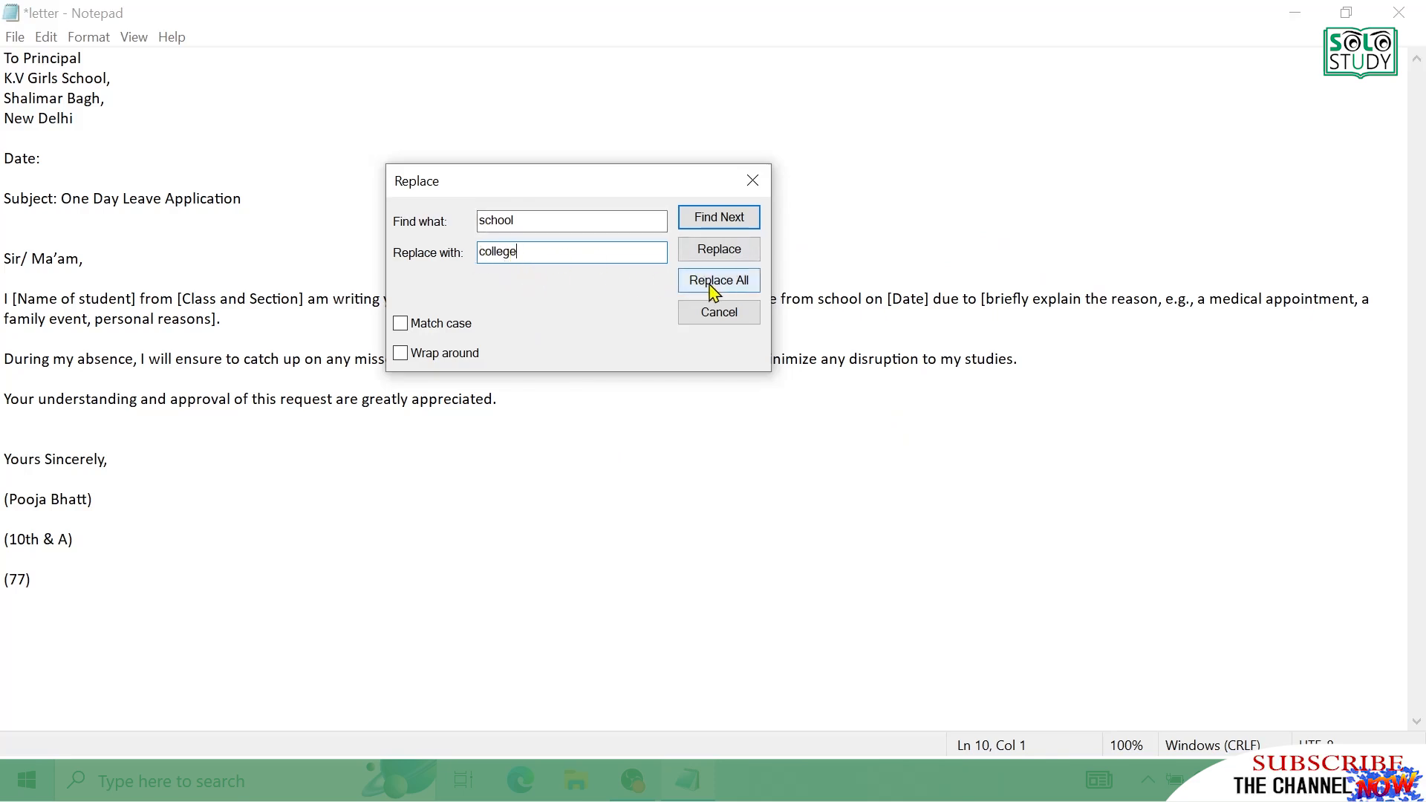
click(719, 220)
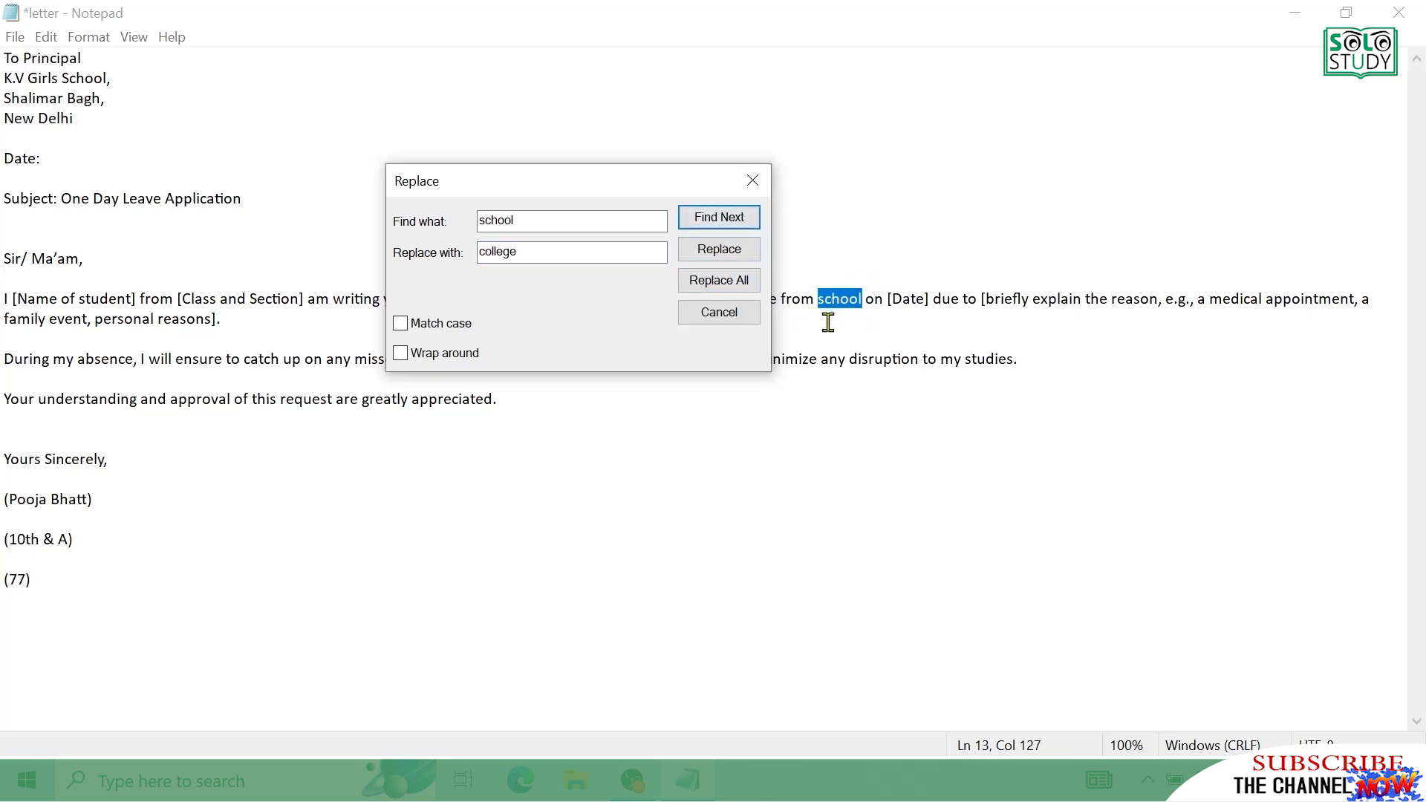
click(725, 256)
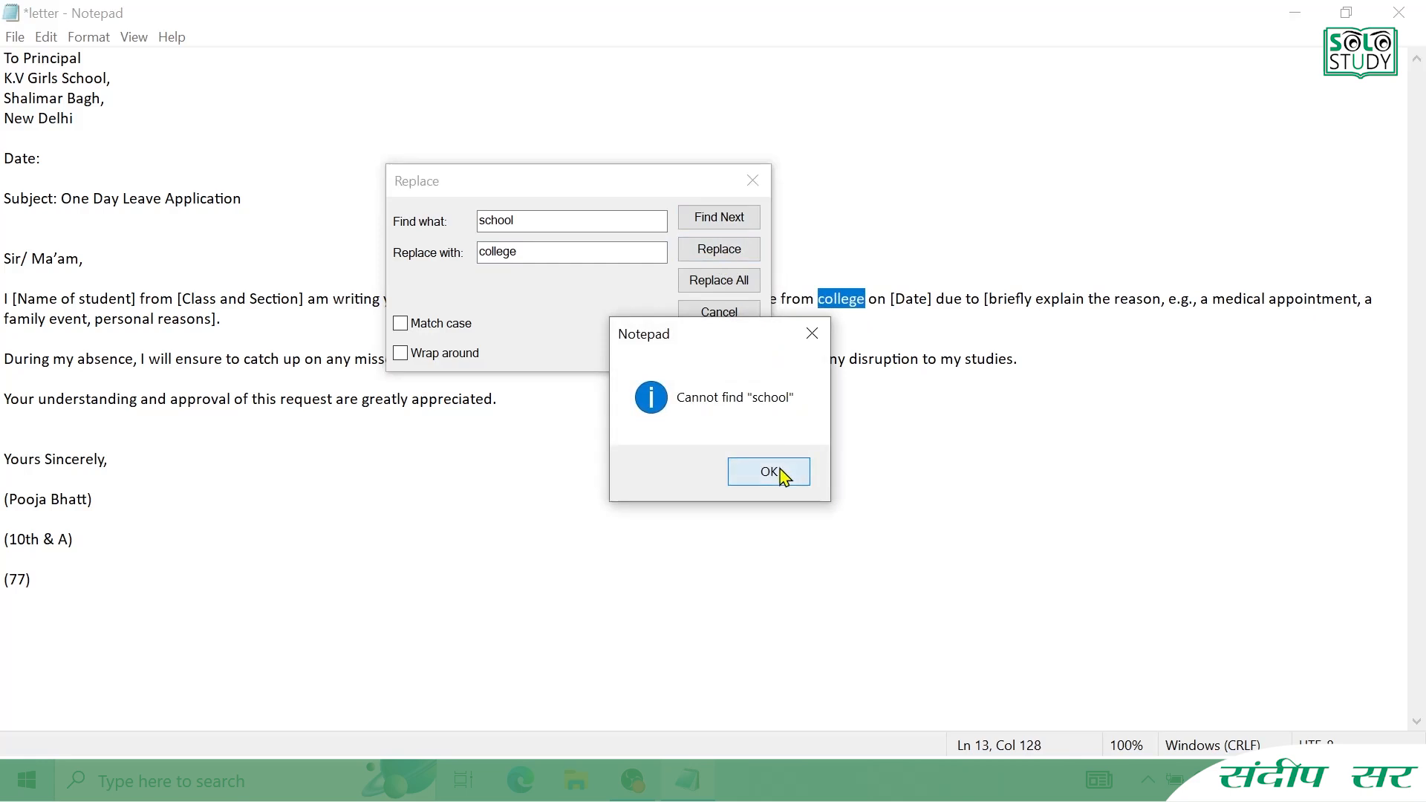
click(778, 471)
click(719, 312)
click(833, 298)
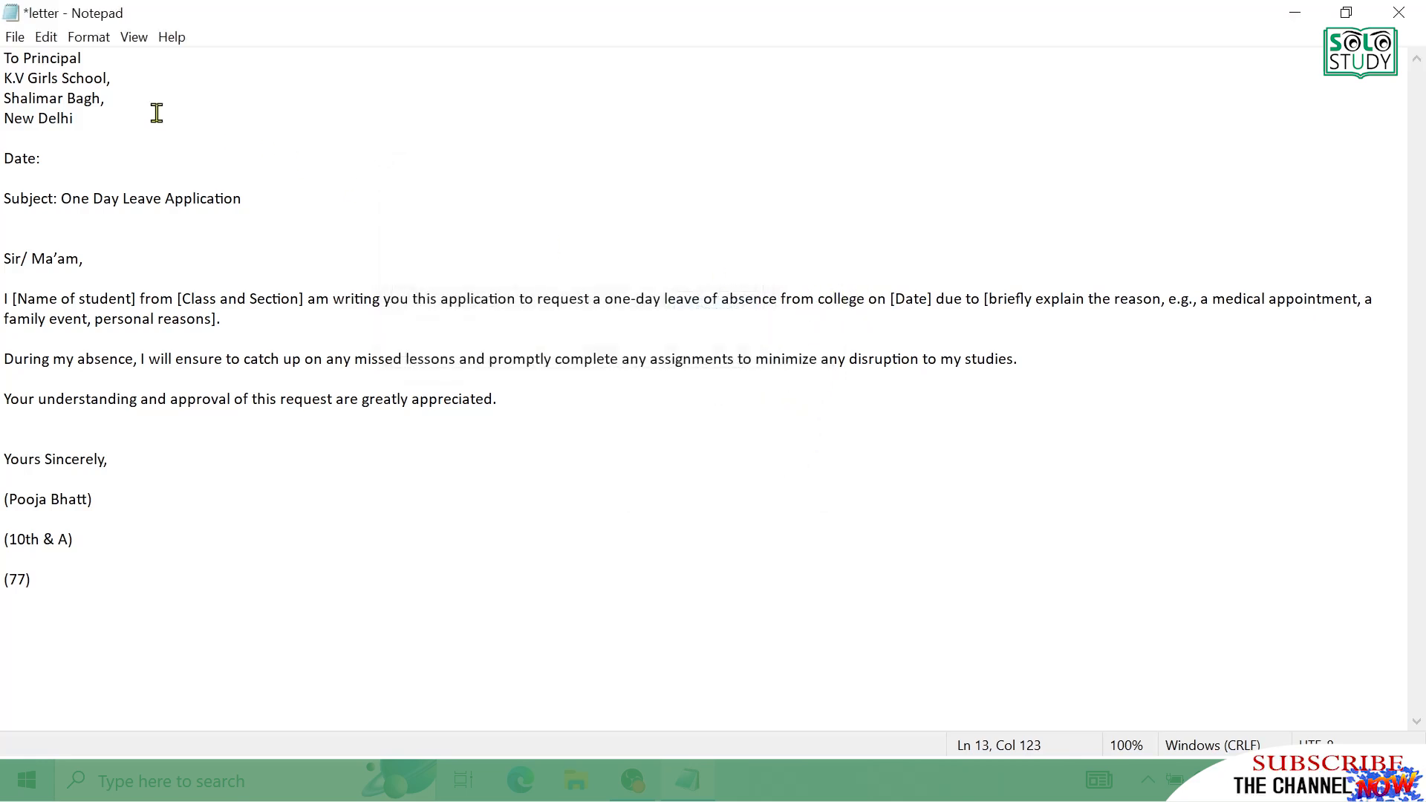
drag(61, 78, 104, 78)
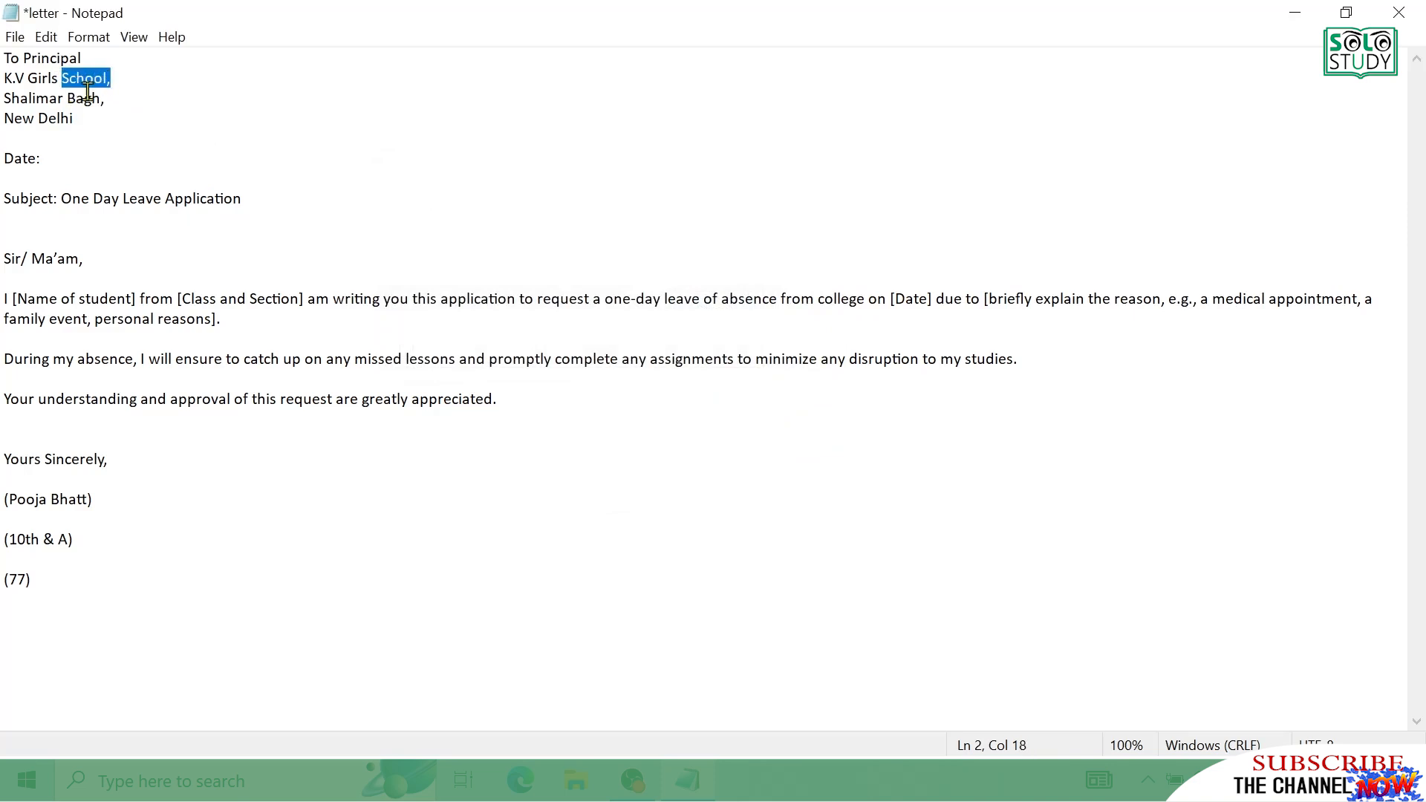
click(117, 102)
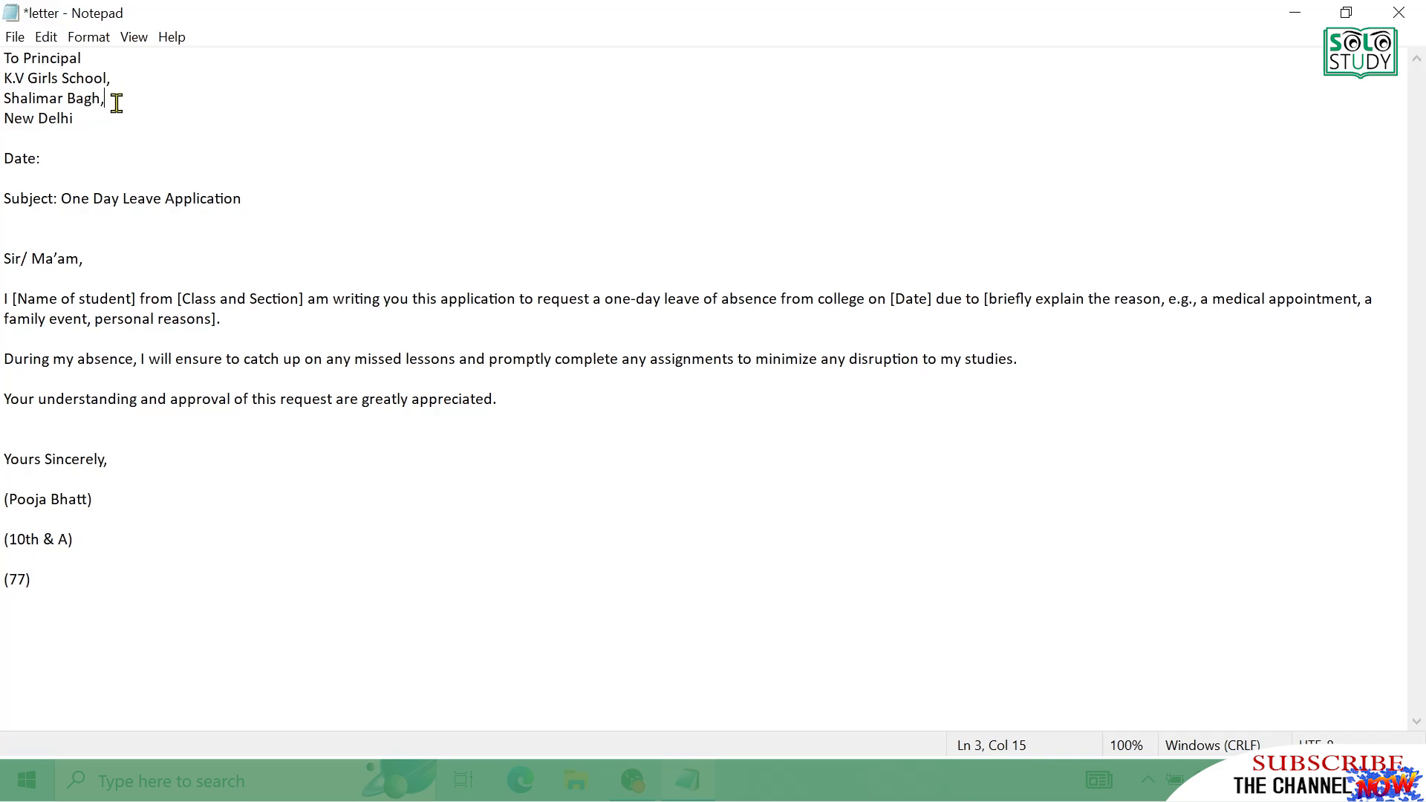
Step: Select the entire text of the letter at once, and clear the selection again
click(38, 38)
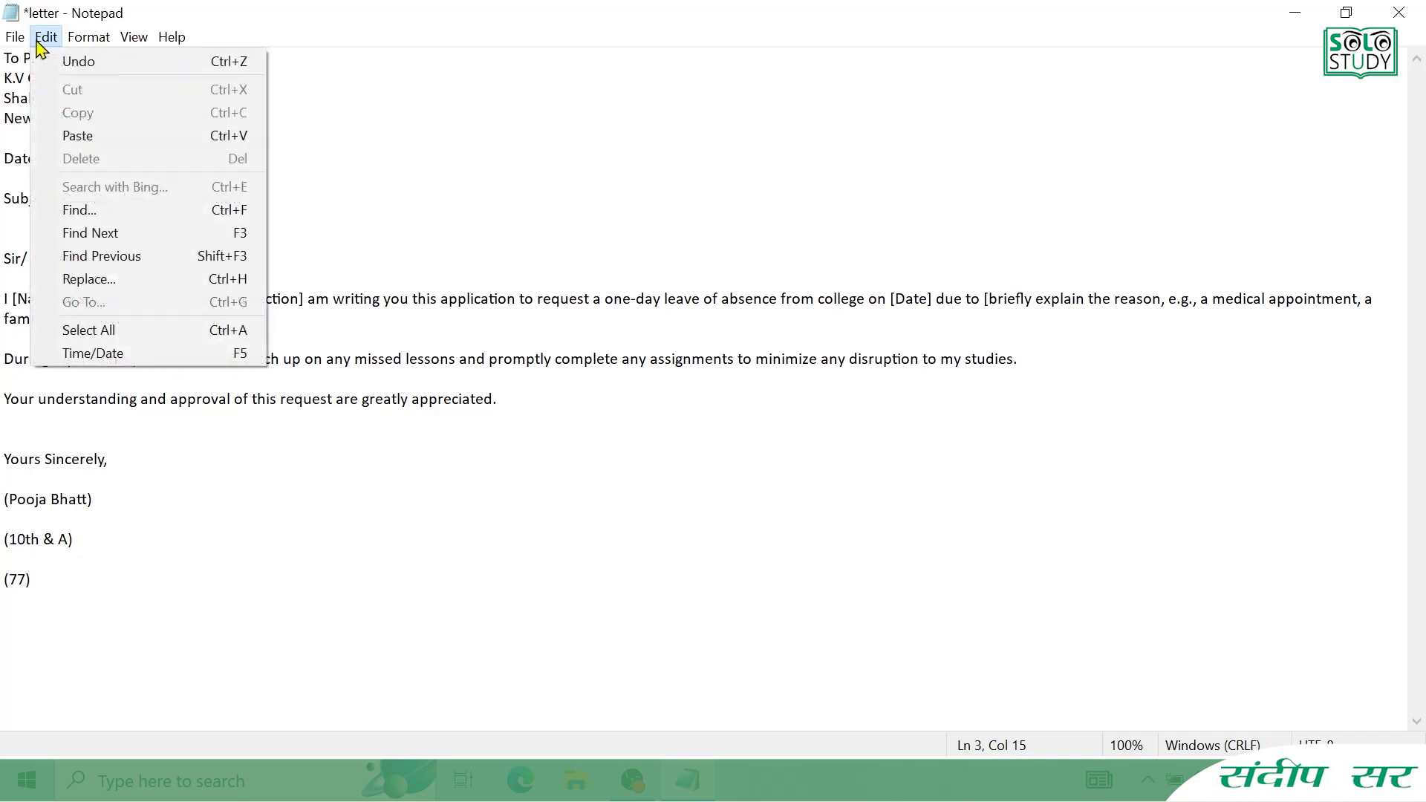
click(133, 335)
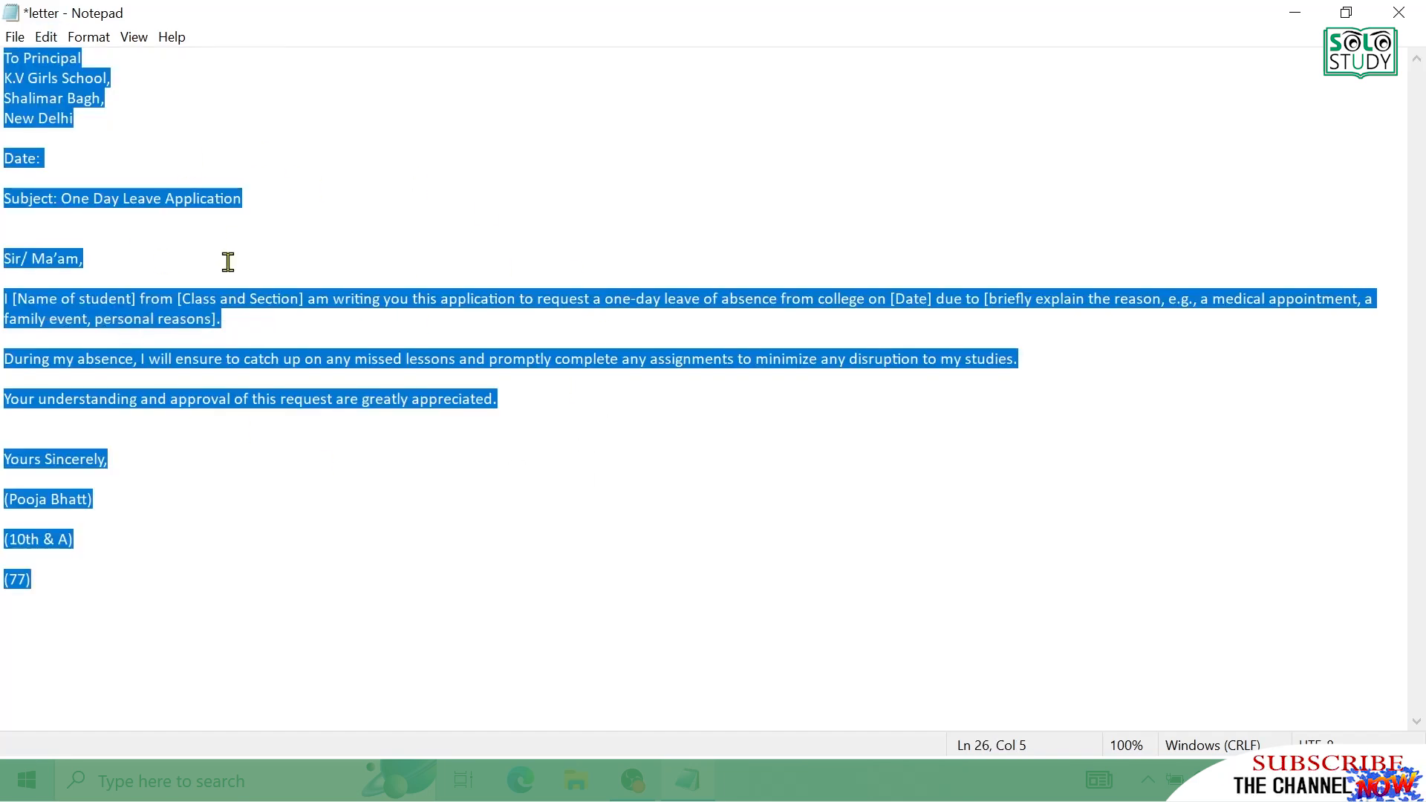
click(277, 326)
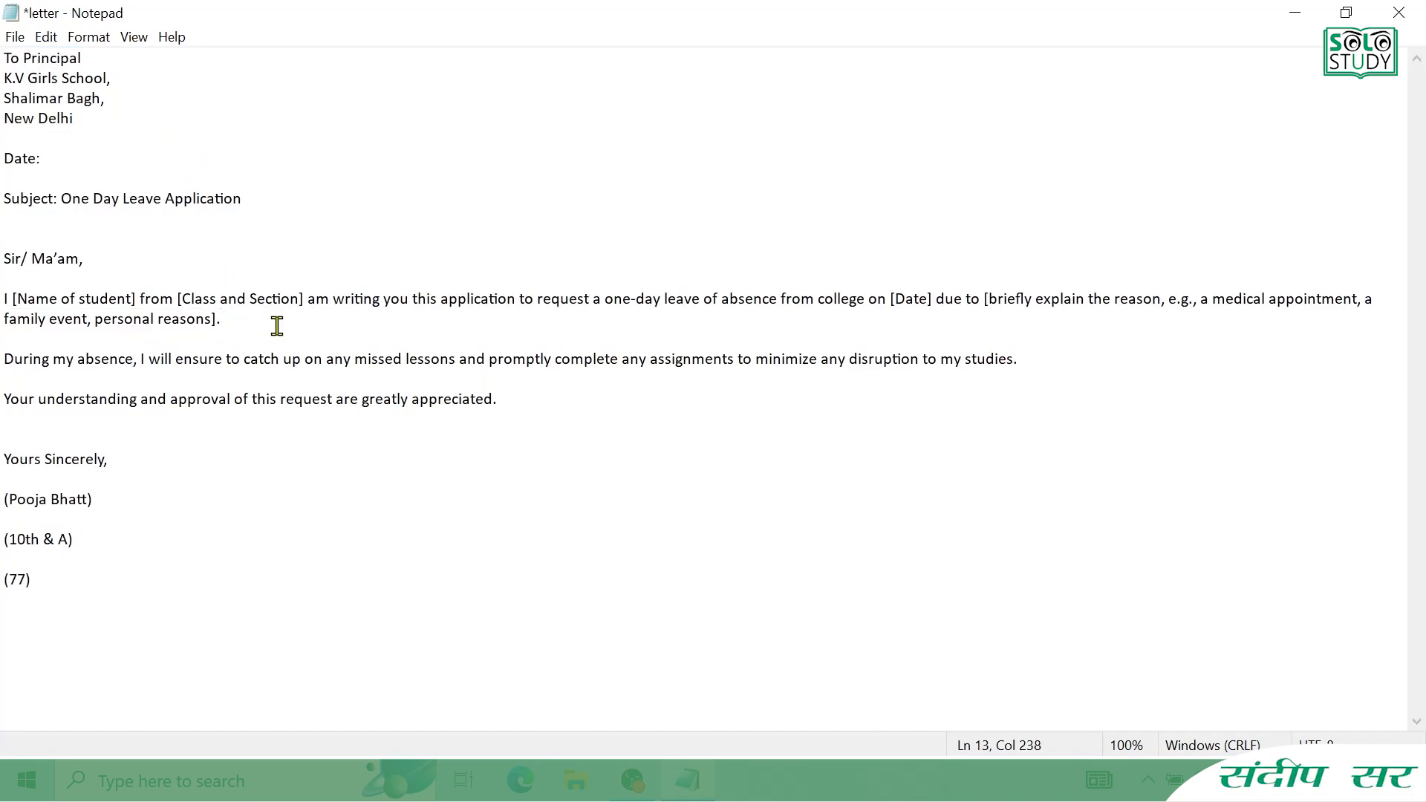
Step: Select all of the letter's text once more, and deselect it with the cursor at the end of the salutation line
key(ctrl+a)
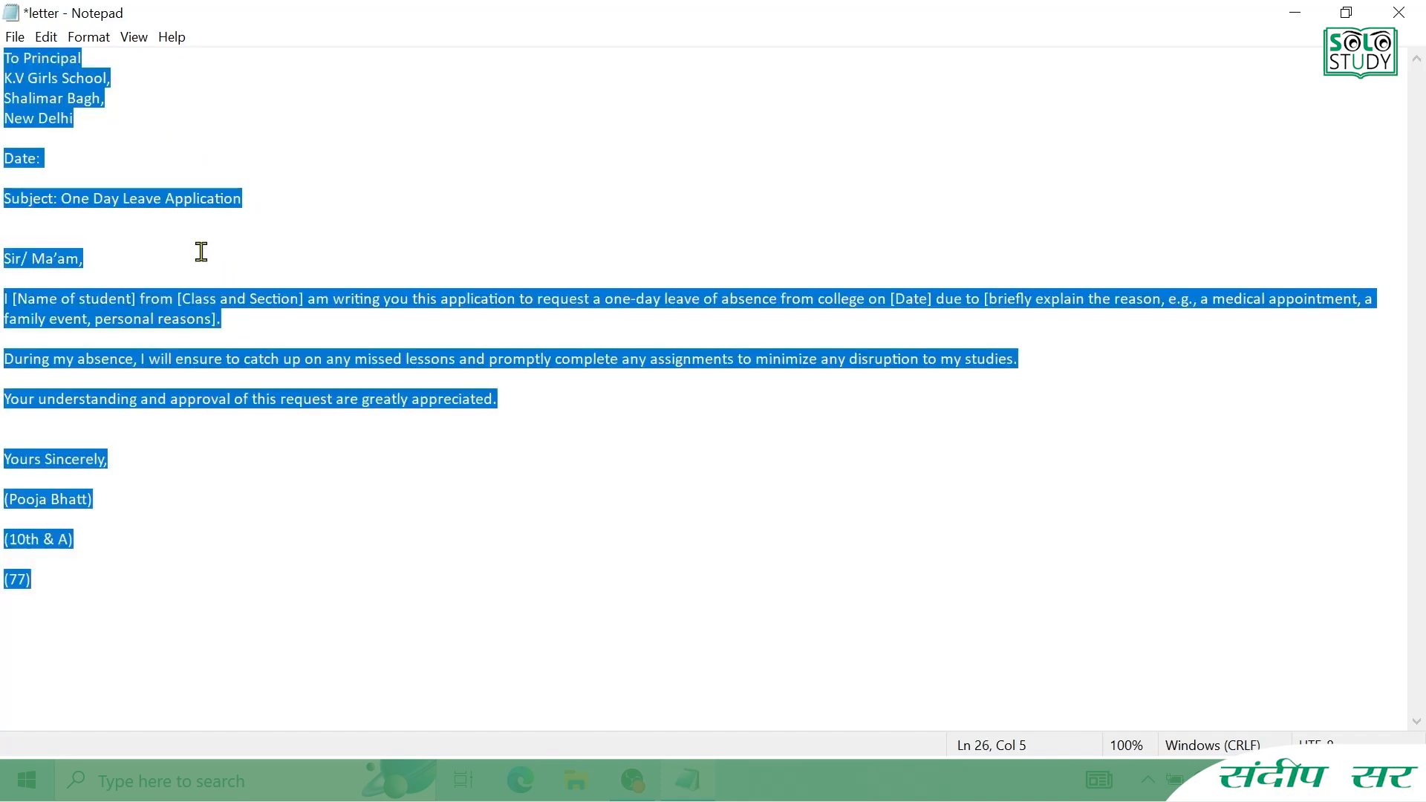
click(277, 251)
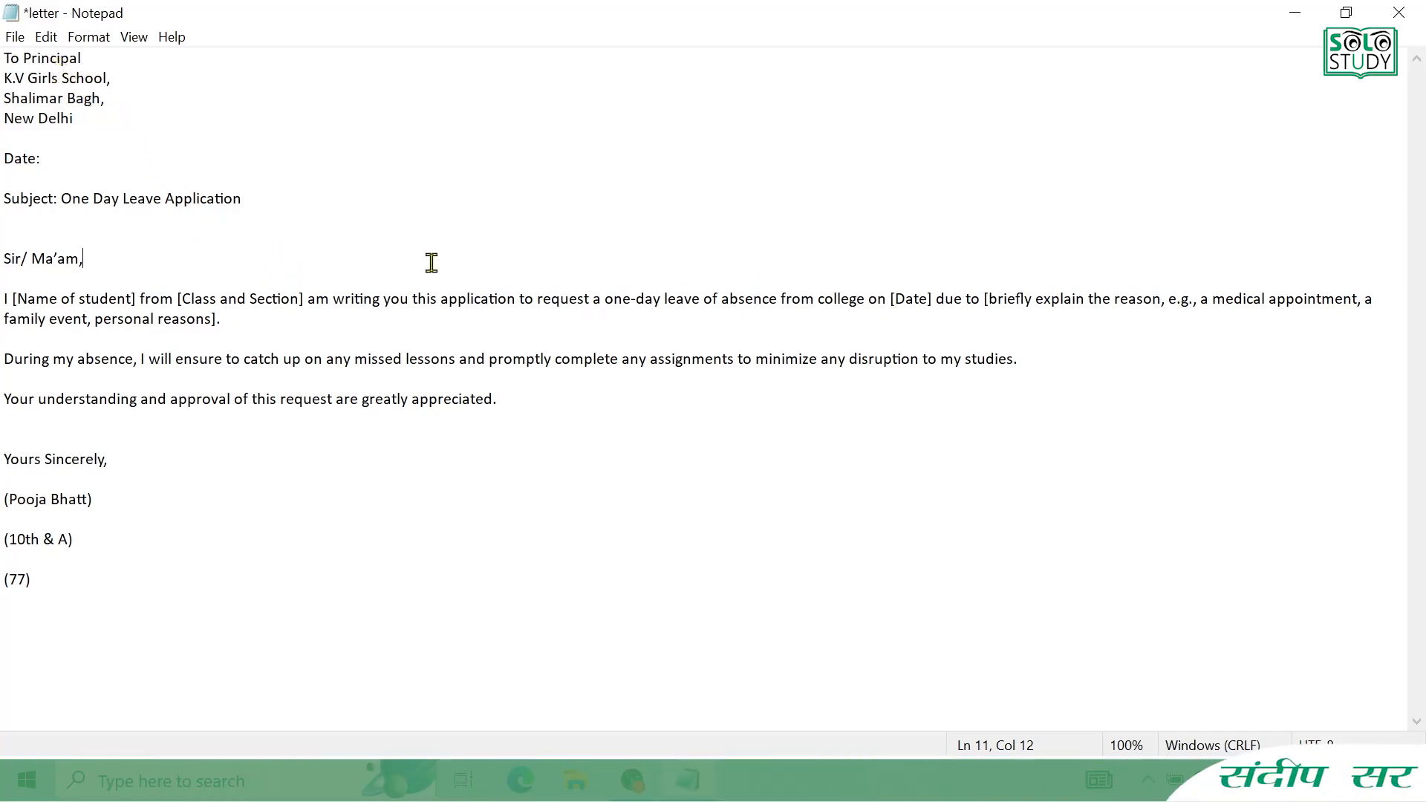
Step: Insert the current time and date after "Date:" in the letter, and highlight the inserted stamp briefly
click(62, 155)
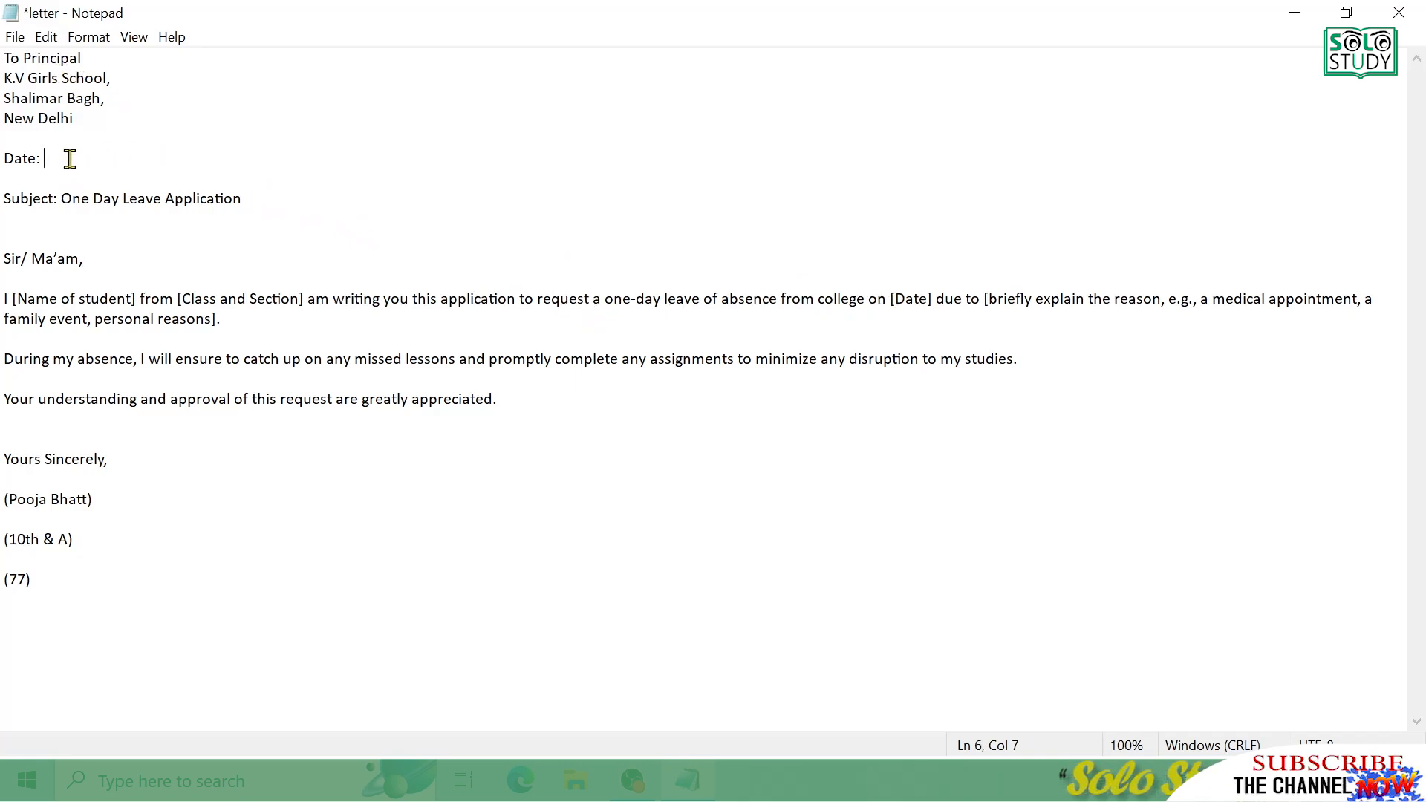
click(46, 37)
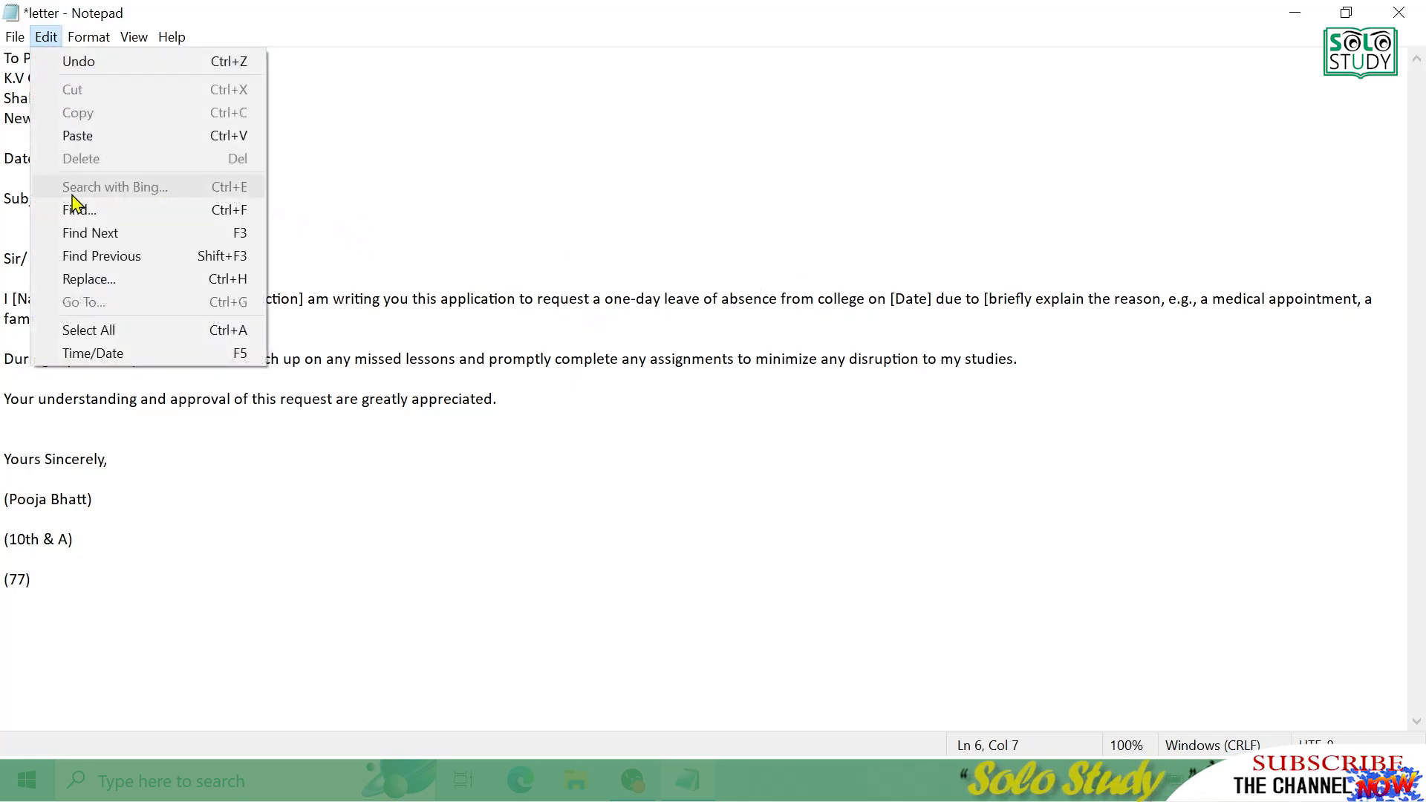
click(123, 354)
drag(45, 158, 204, 155)
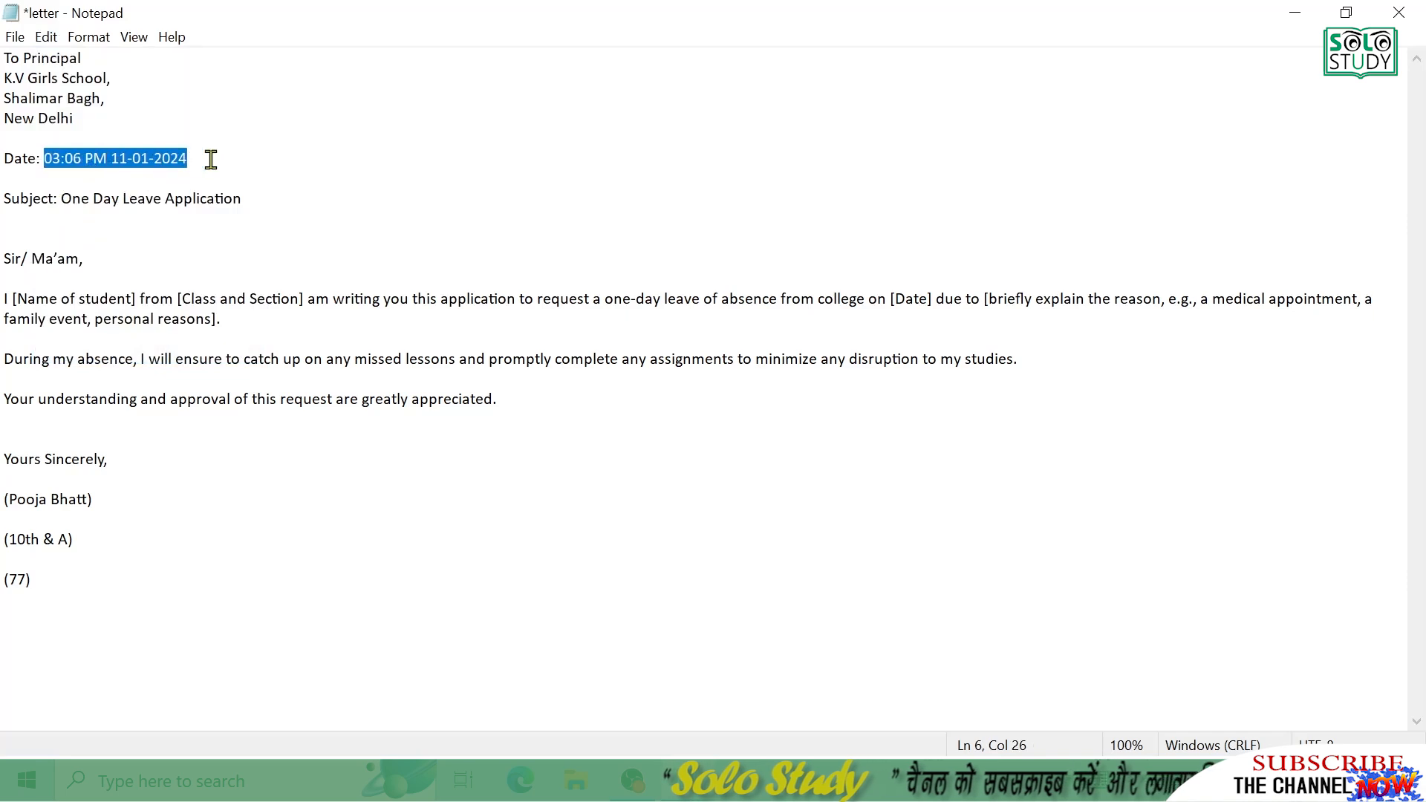
click(211, 156)
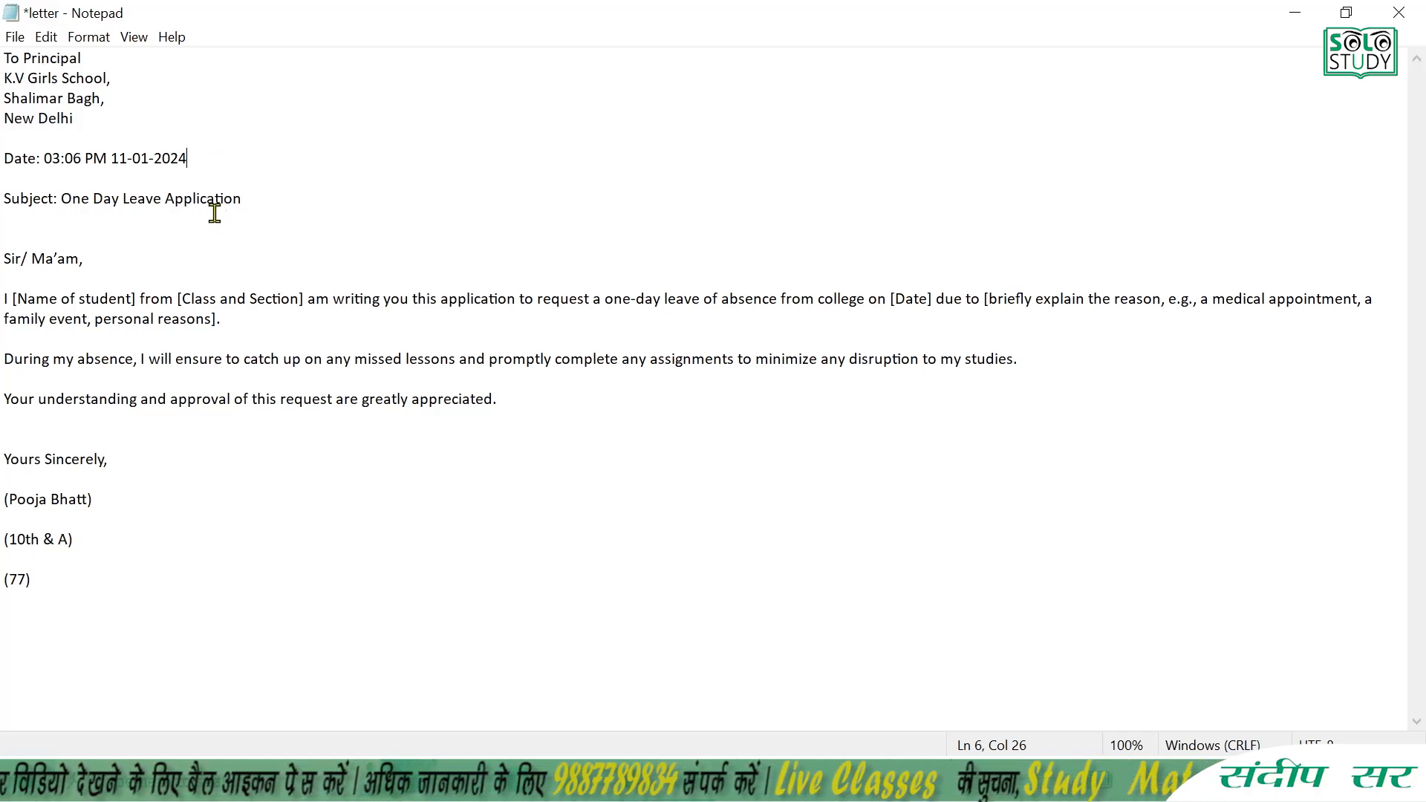
Step: Change the letter's font to Ebrima with the Oblique style at size 12
click(92, 40)
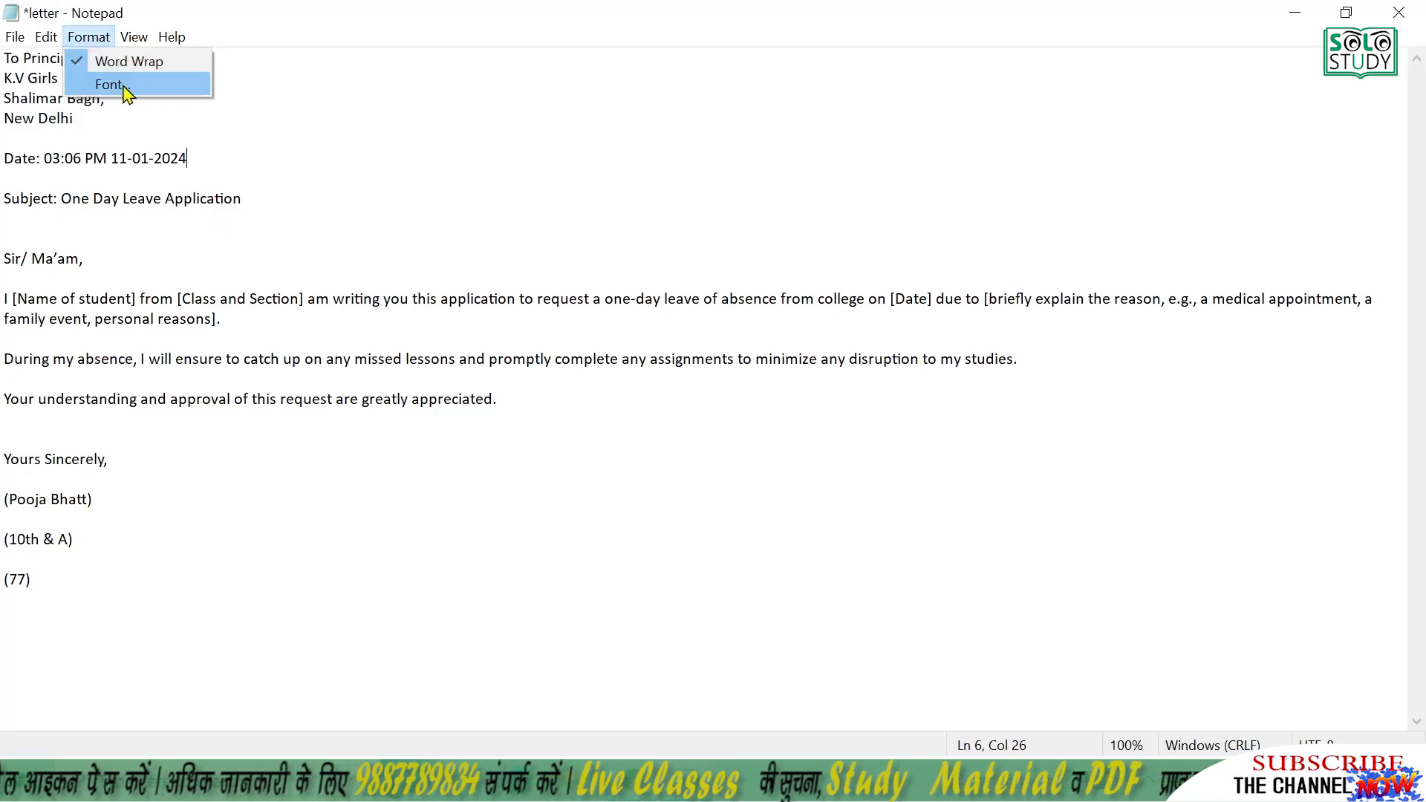
click(123, 87)
drag(145, 174, 389, 93)
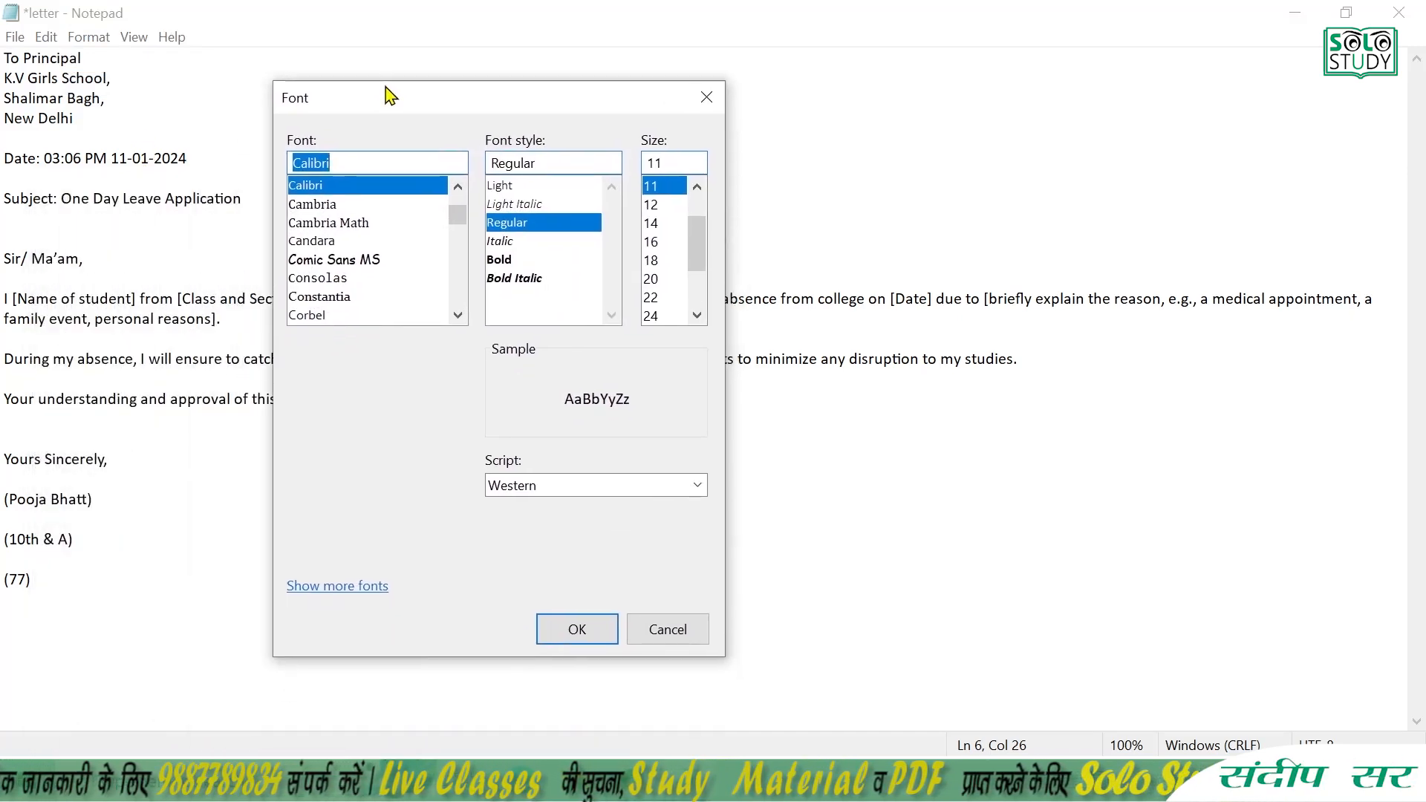
scroll(341, 245, down, 2)
click(332, 243)
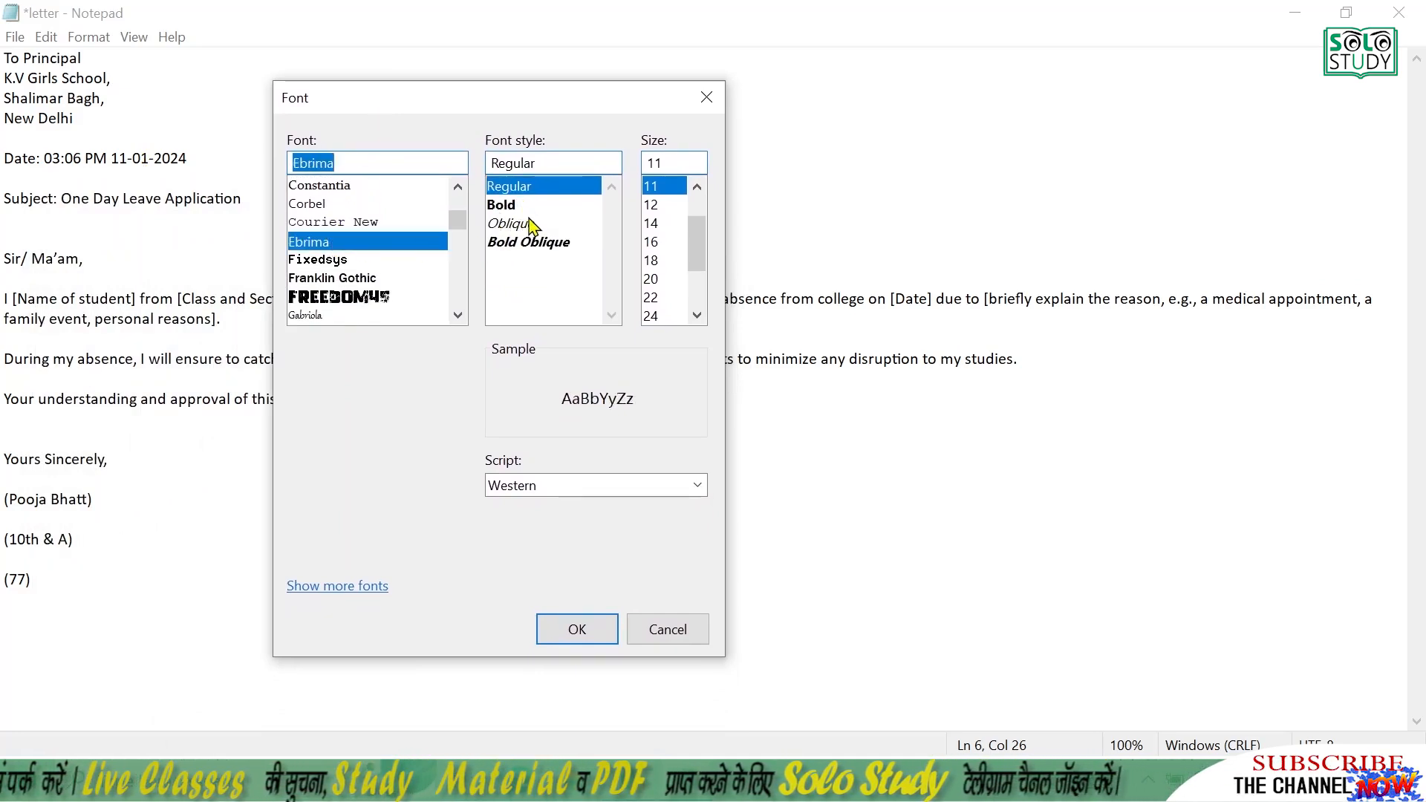
click(530, 225)
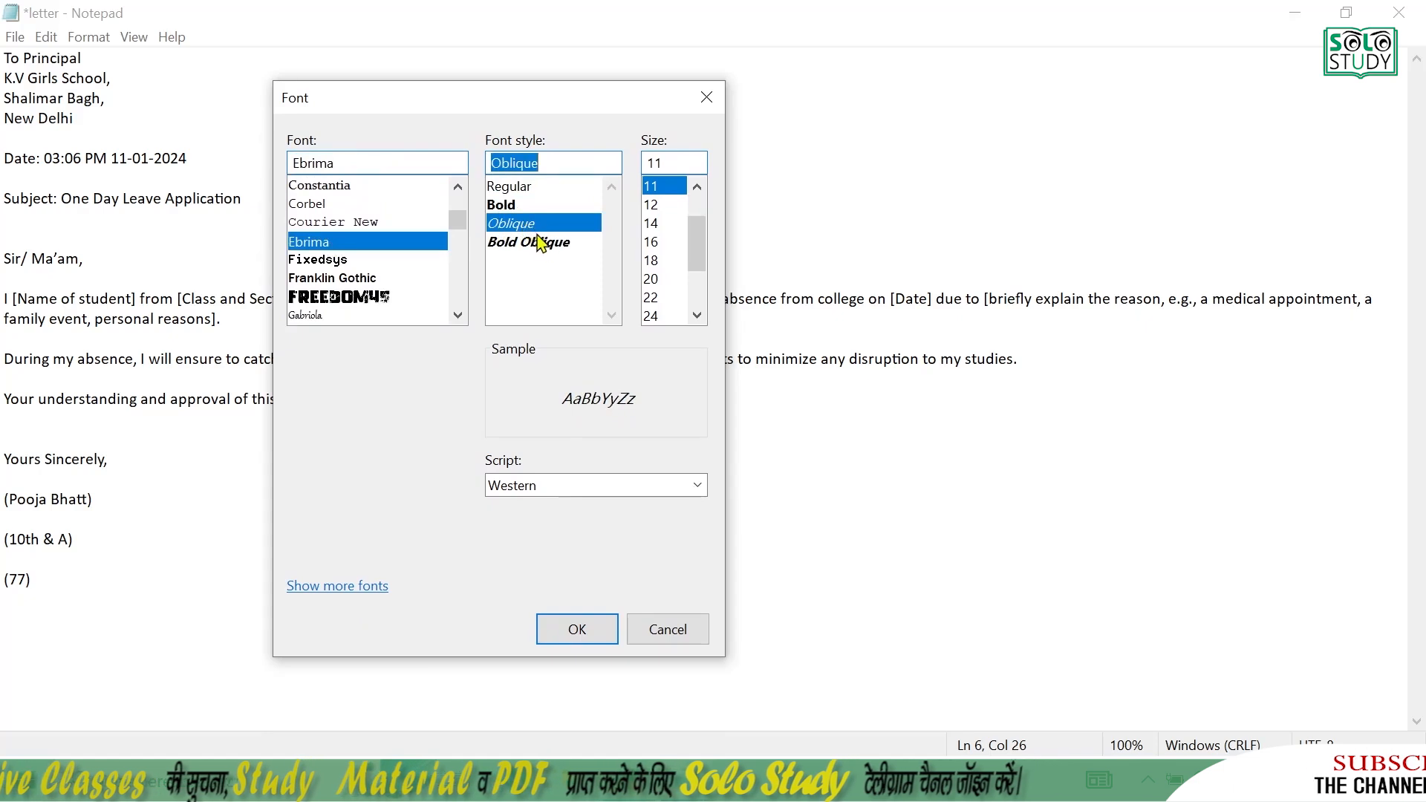
click(678, 208)
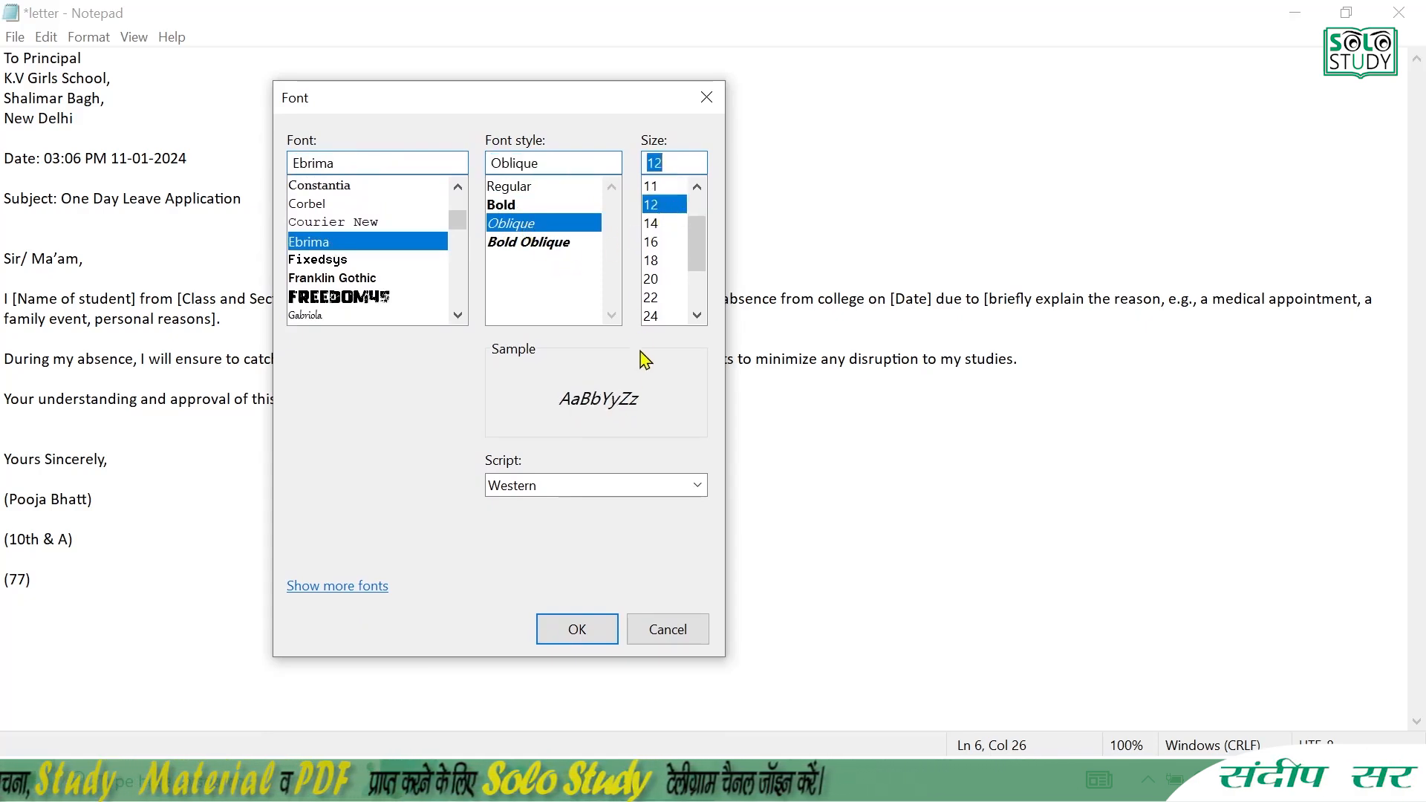
click(577, 631)
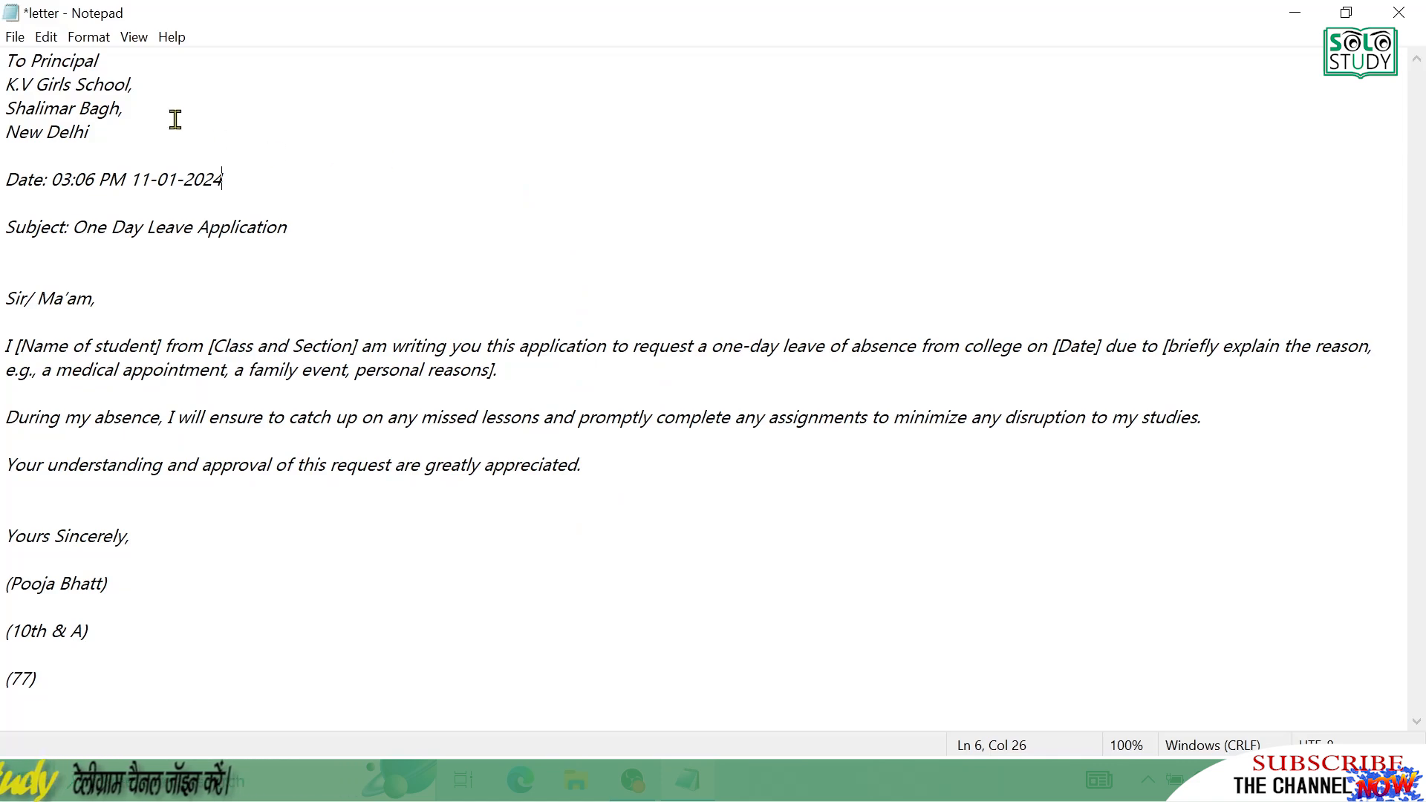
Step: Zoom the letter in one level to 110%, and zoom back out to 100%
click(134, 38)
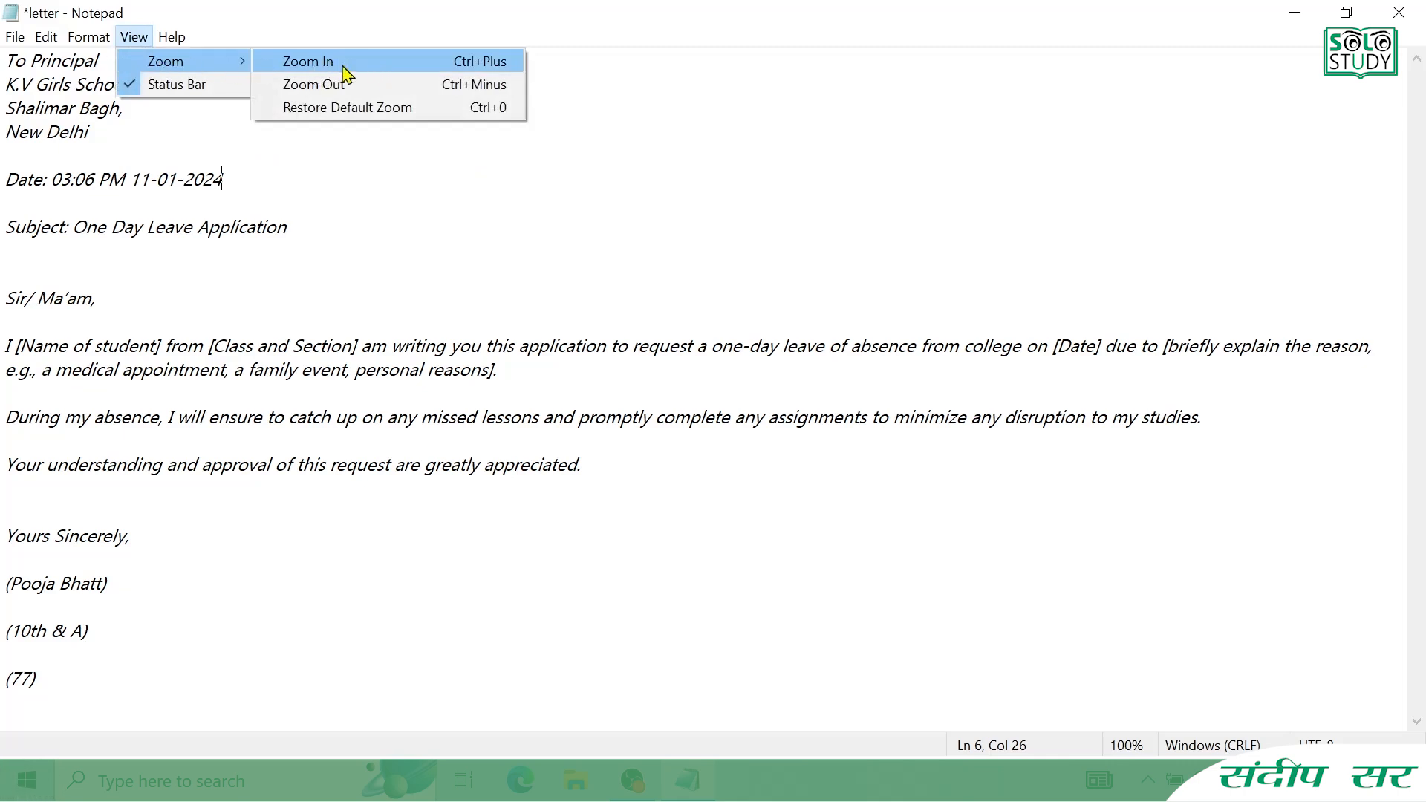
click(384, 68)
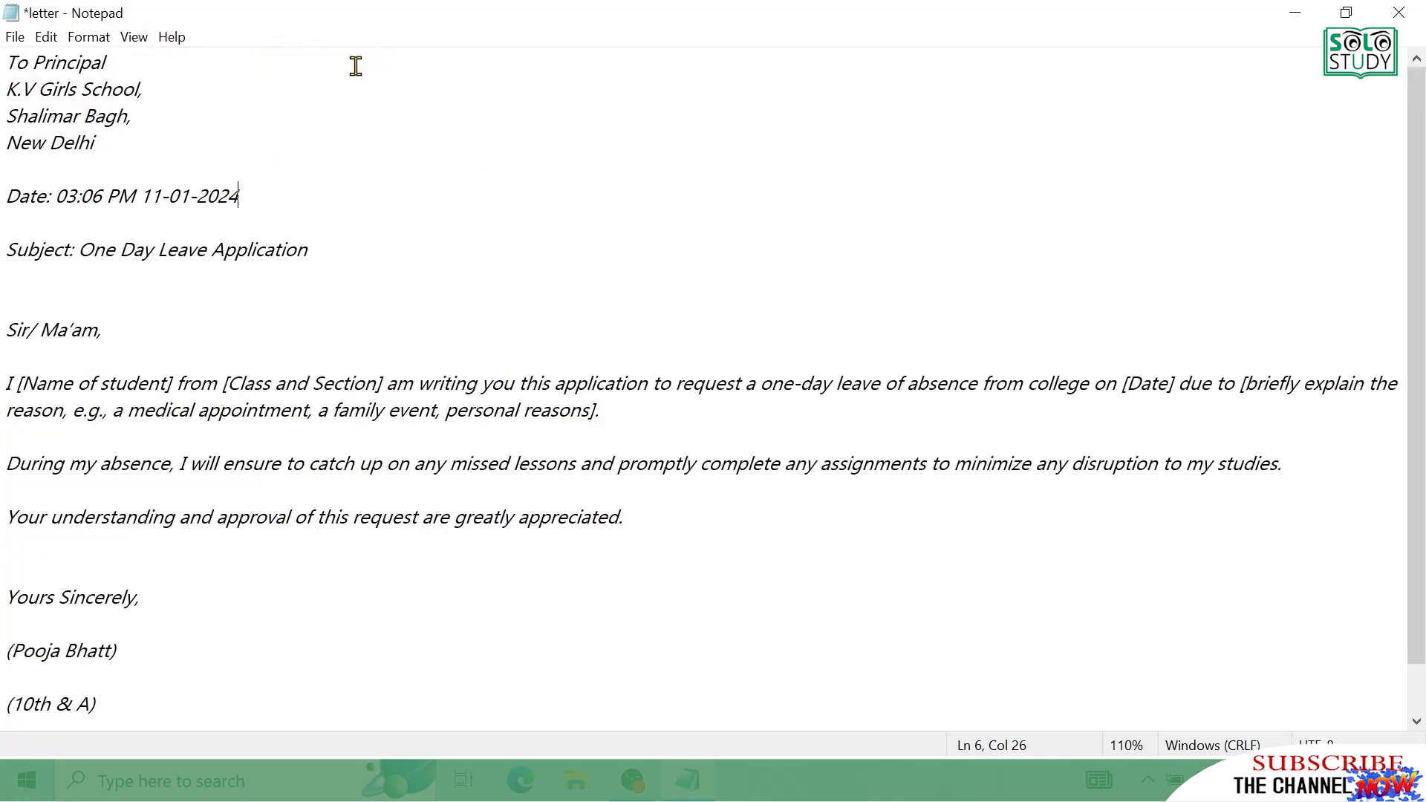
click(134, 39)
mouse_move(165, 64)
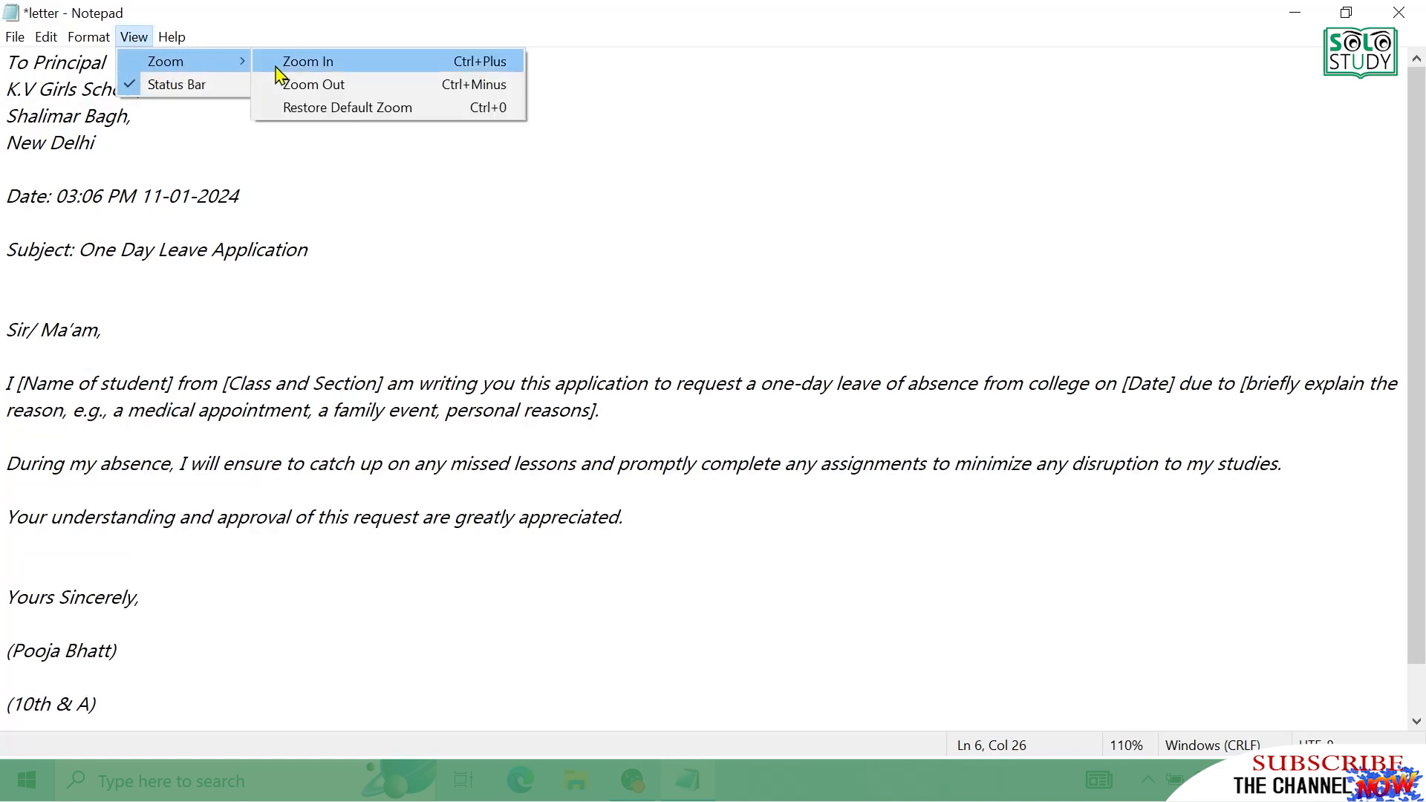
click(339, 85)
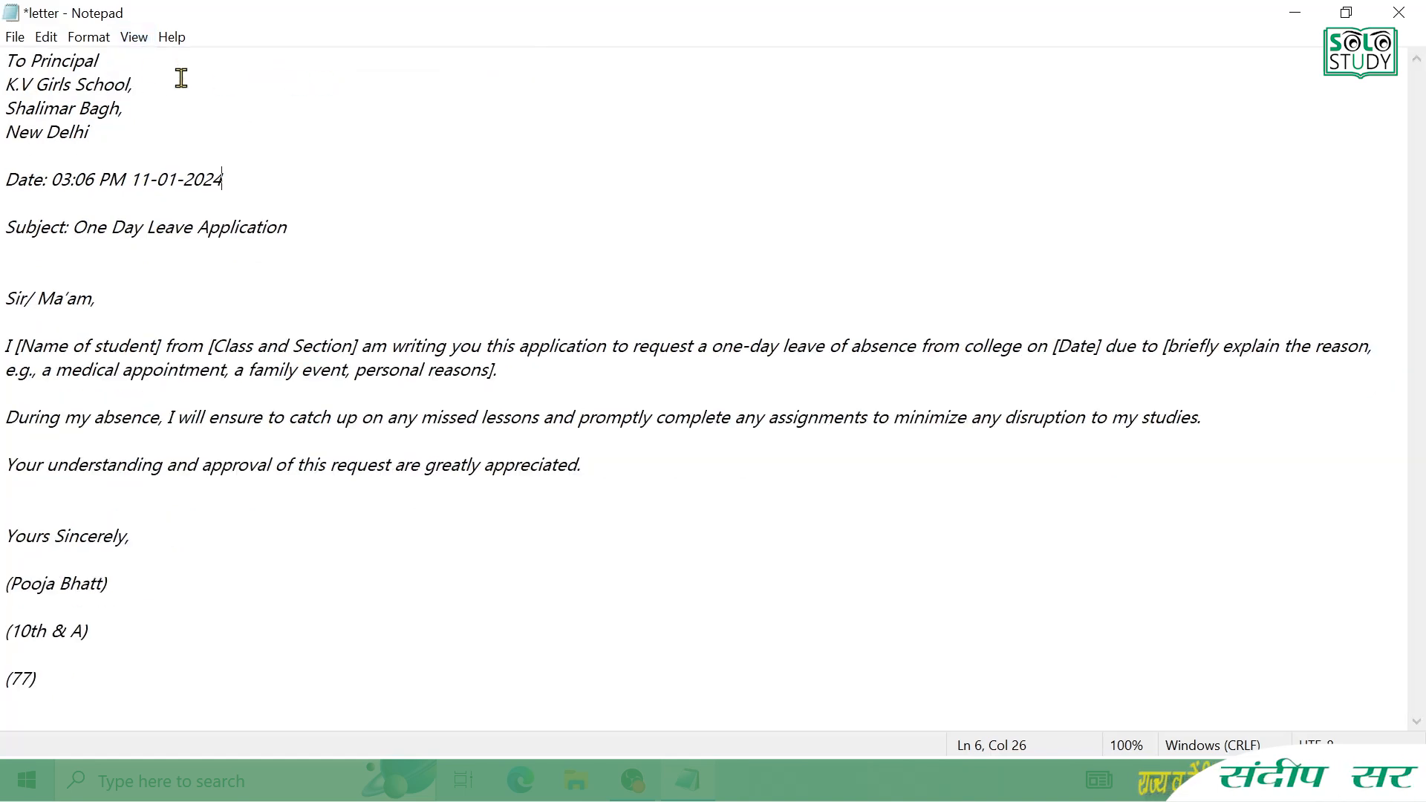
click(134, 42)
mouse_move(239, 66)
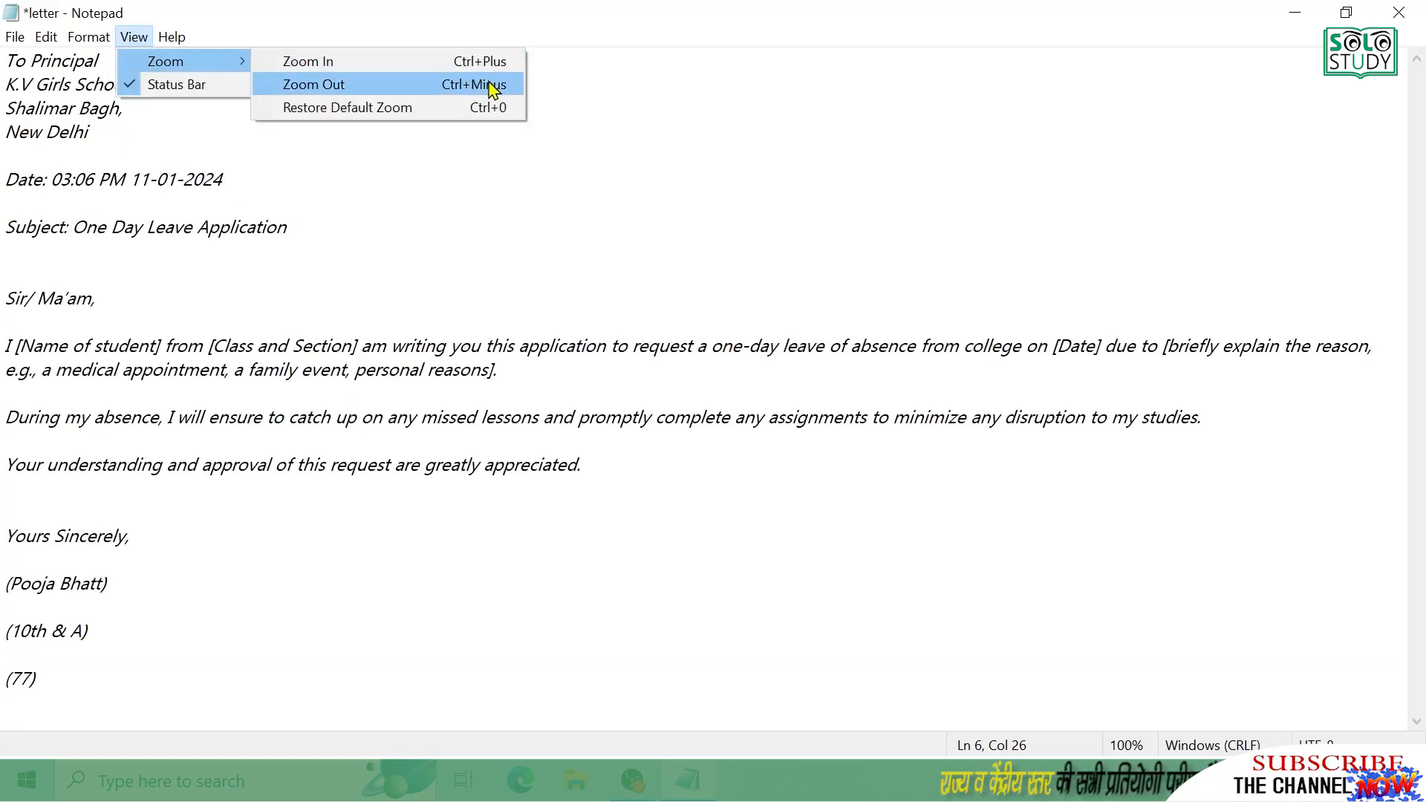
click(484, 173)
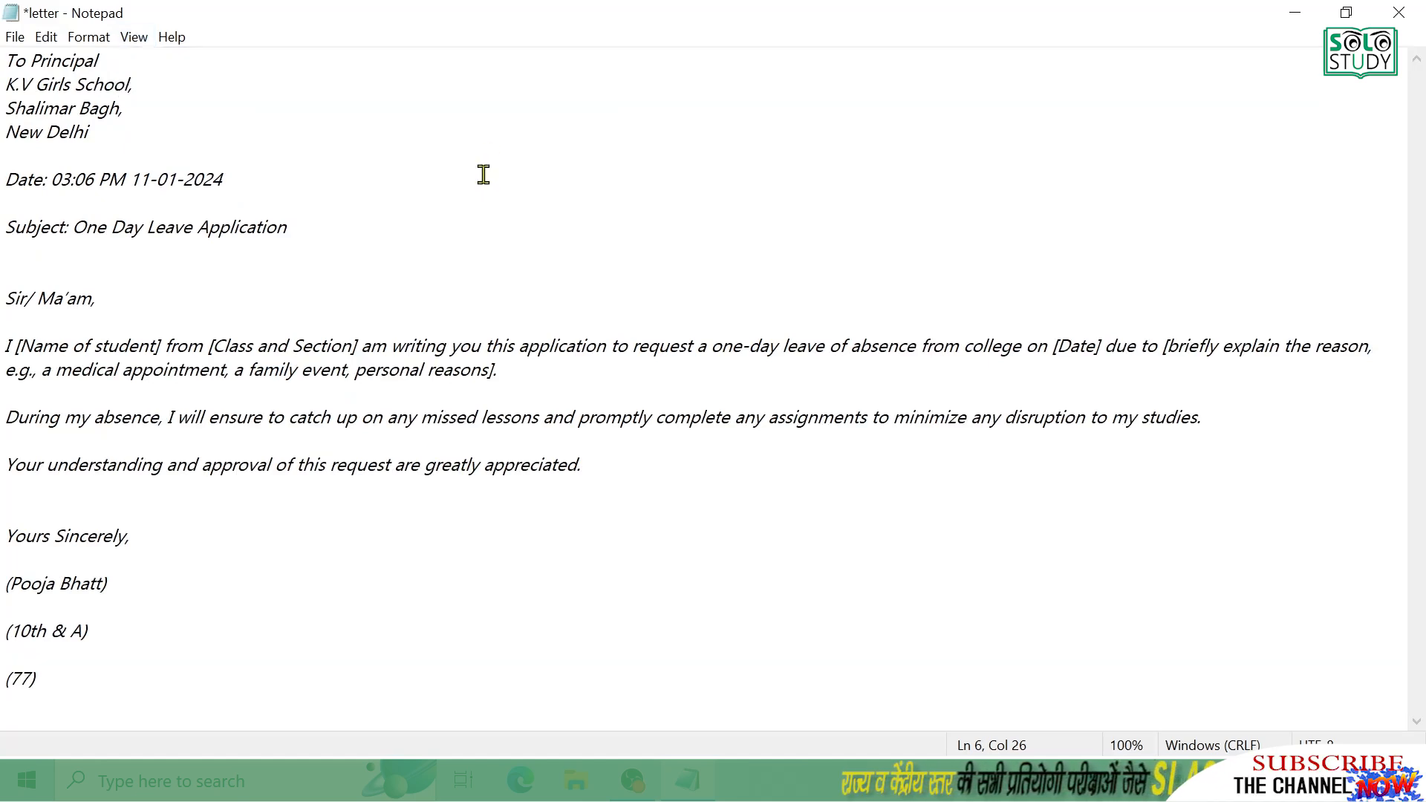
Step: Enlarge the letter's view in steps to 150%, and reduce it in steps to 90%
key(ctrl+plus)
key(ctrl+plus)
key(ctrl+plus)
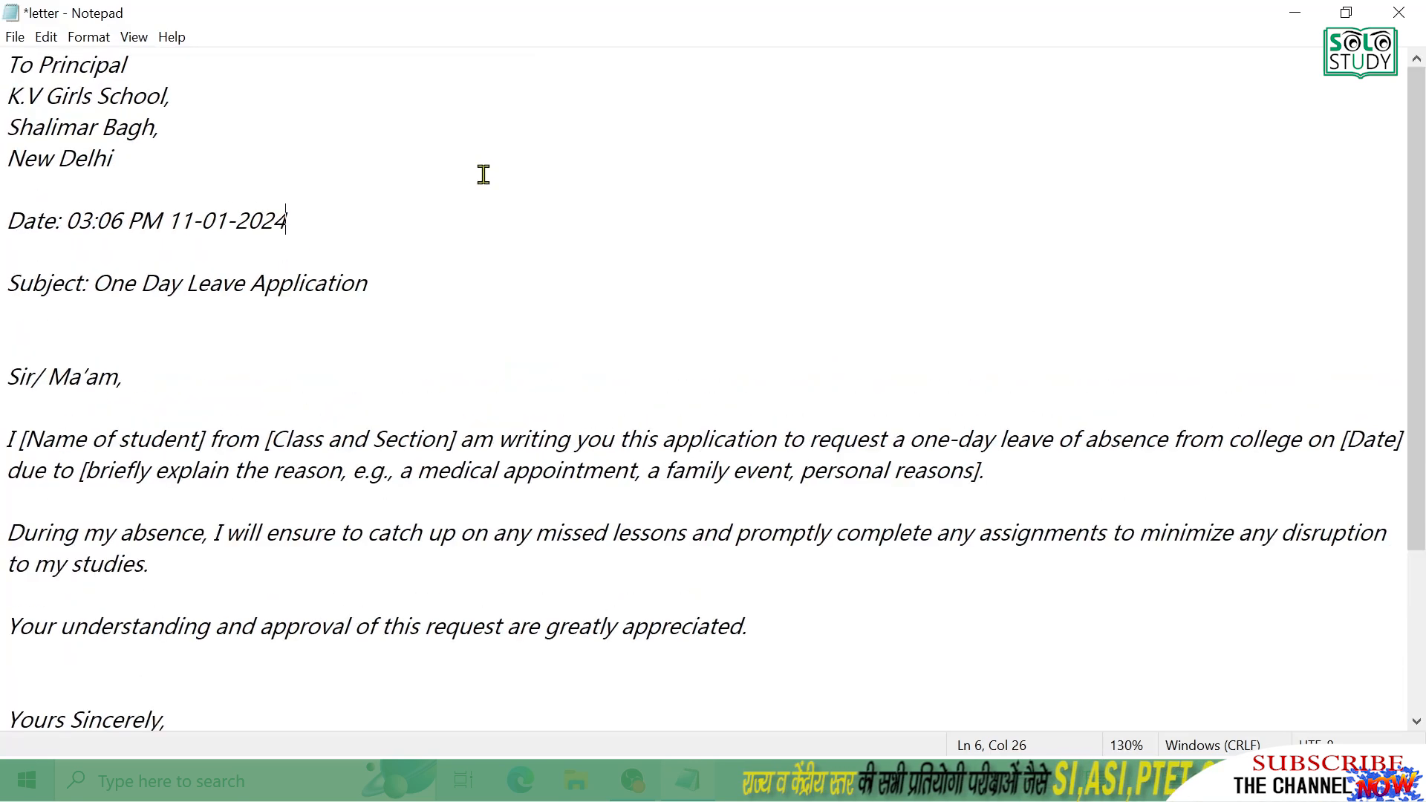
key(ctrl+plus)
key(ctrl+plus)
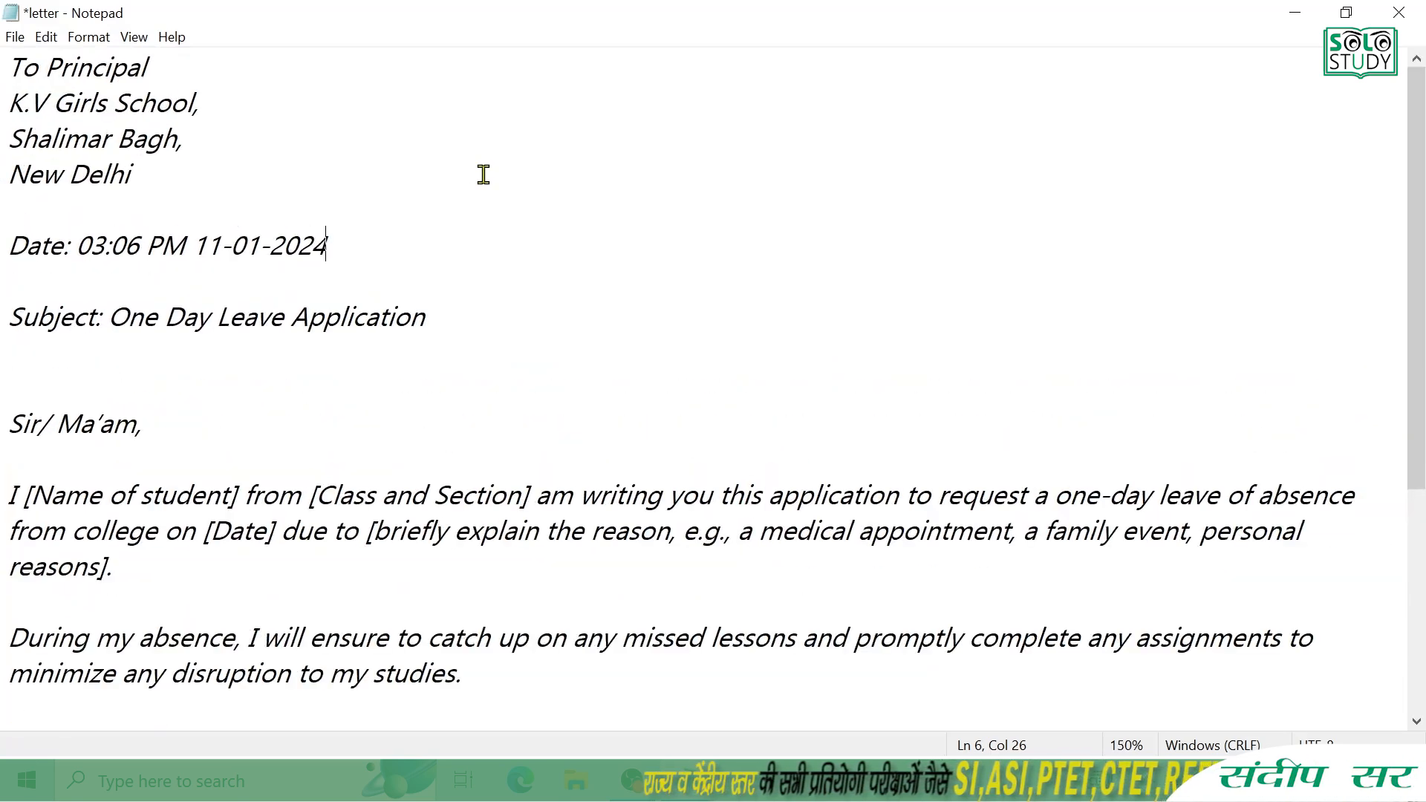
key(ctrl+minus)
key(ctrl+minus)
key(ctrl+minus)
key(ctrl+minus)
key(ctrl+minus)
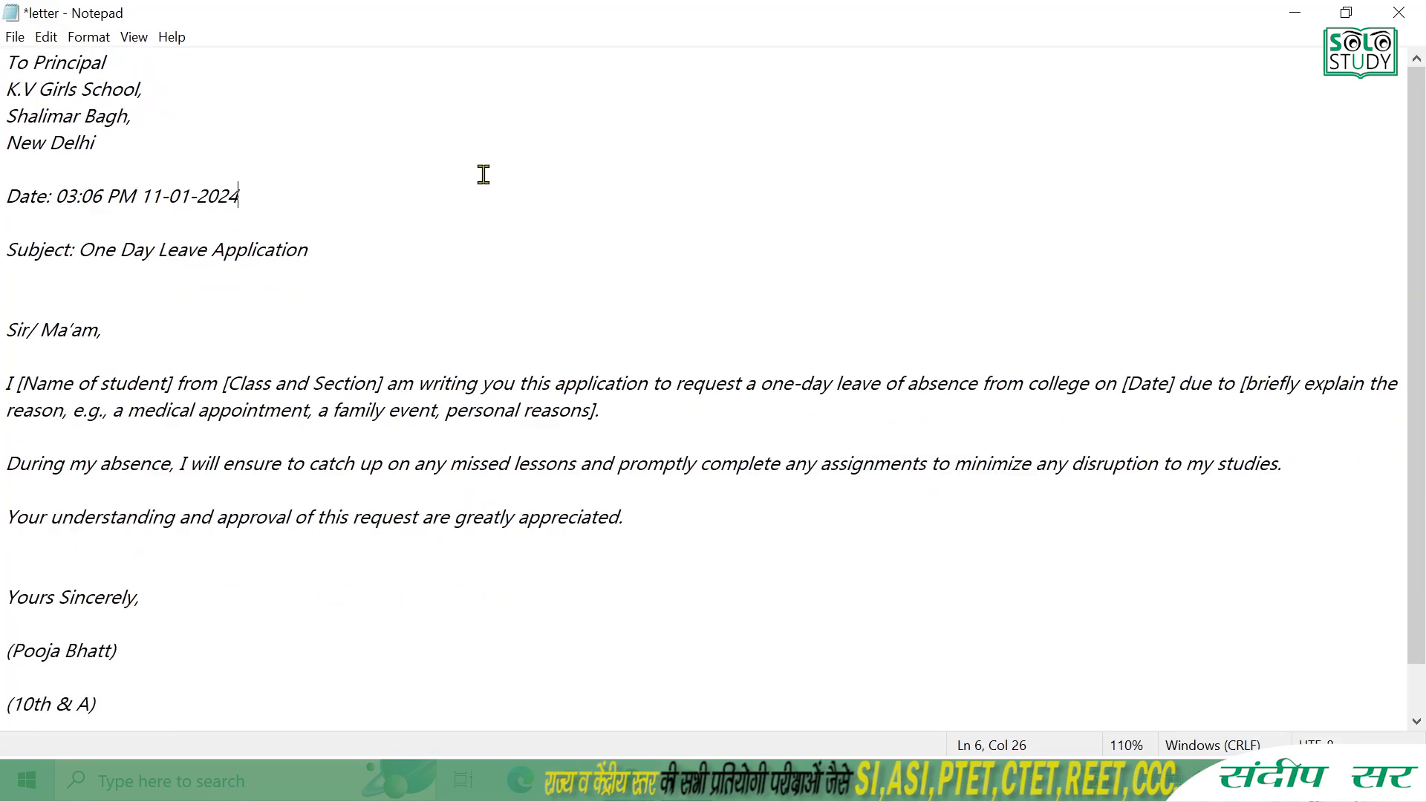
key(ctrl+minus)
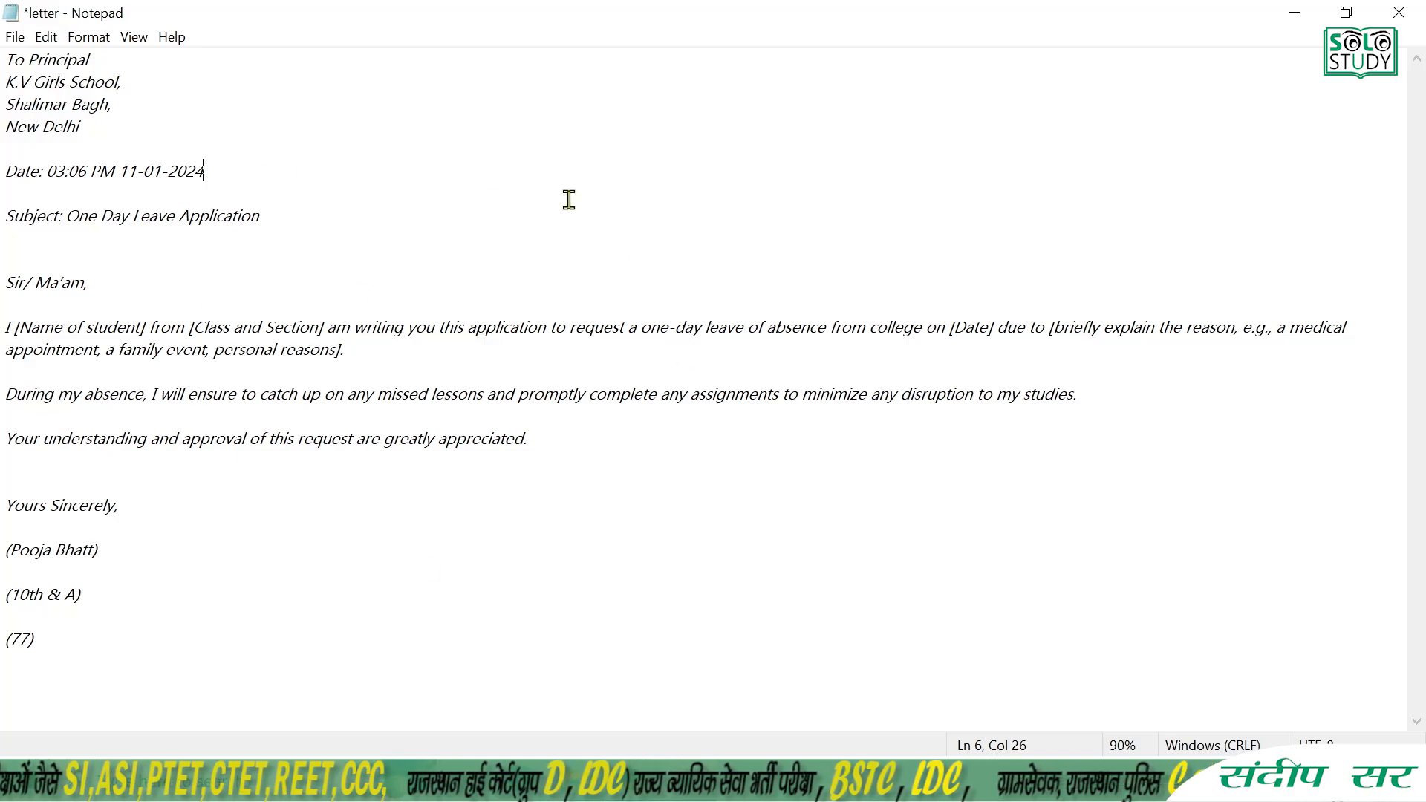
Step: Set the letter's paper size to A4 in the page setup
click(17, 40)
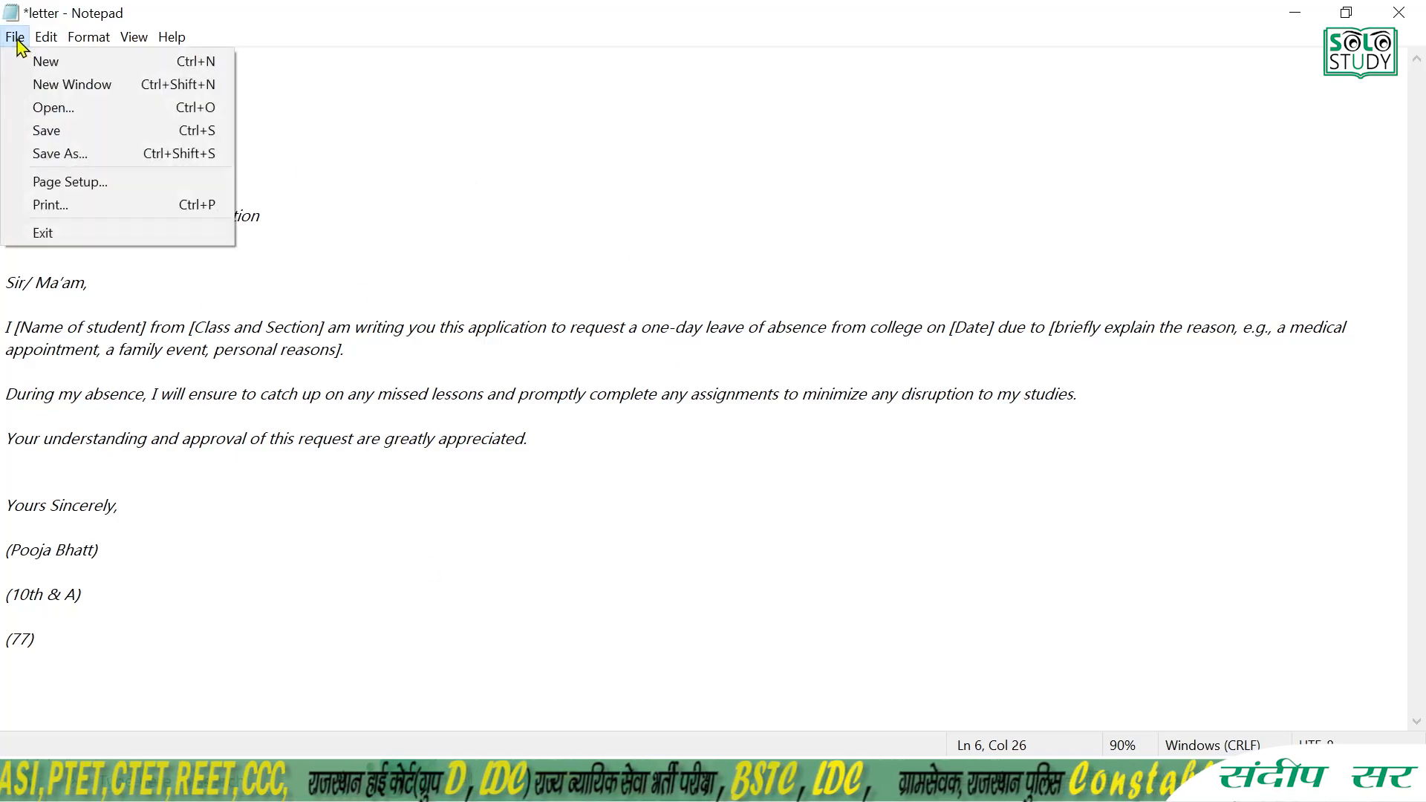
click(108, 189)
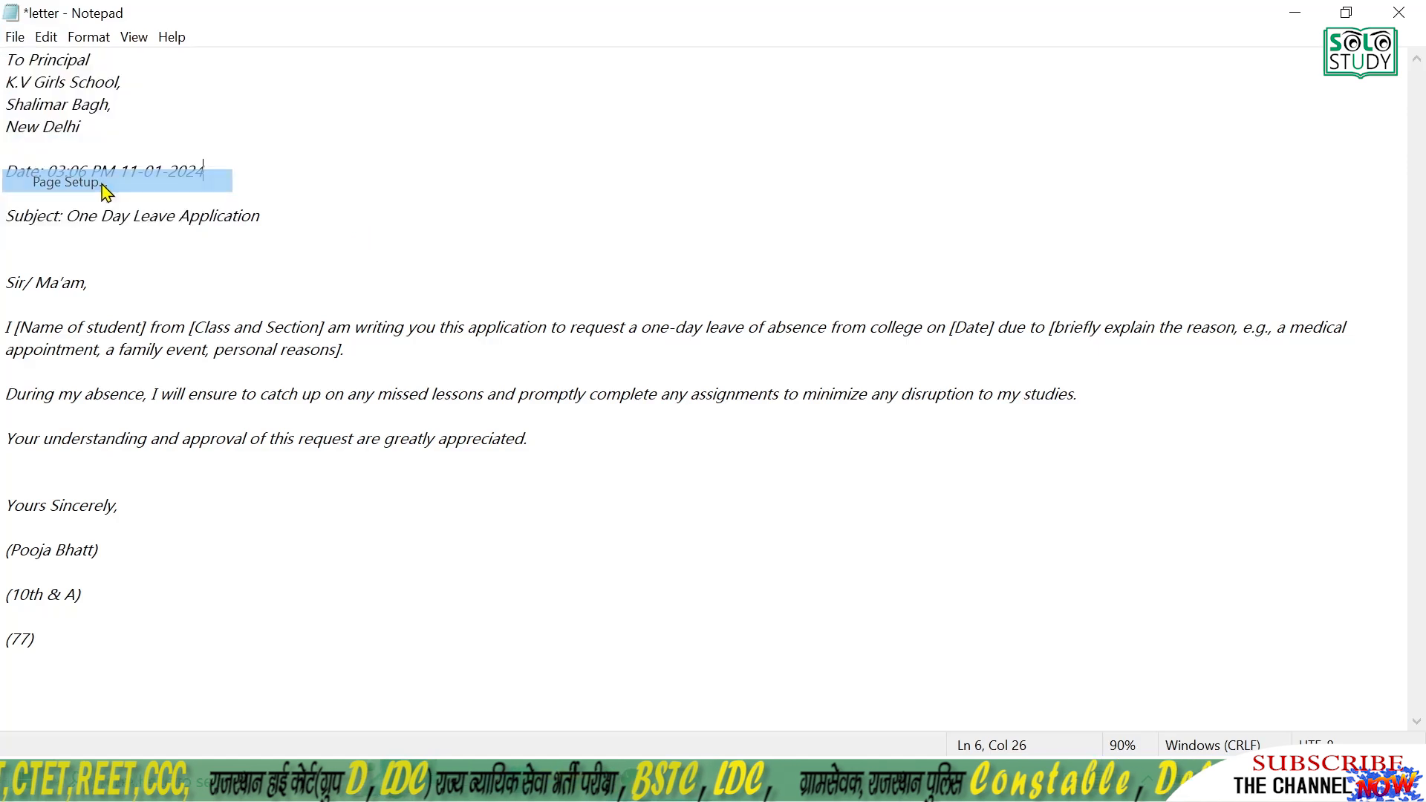
drag(266, 66, 572, 74)
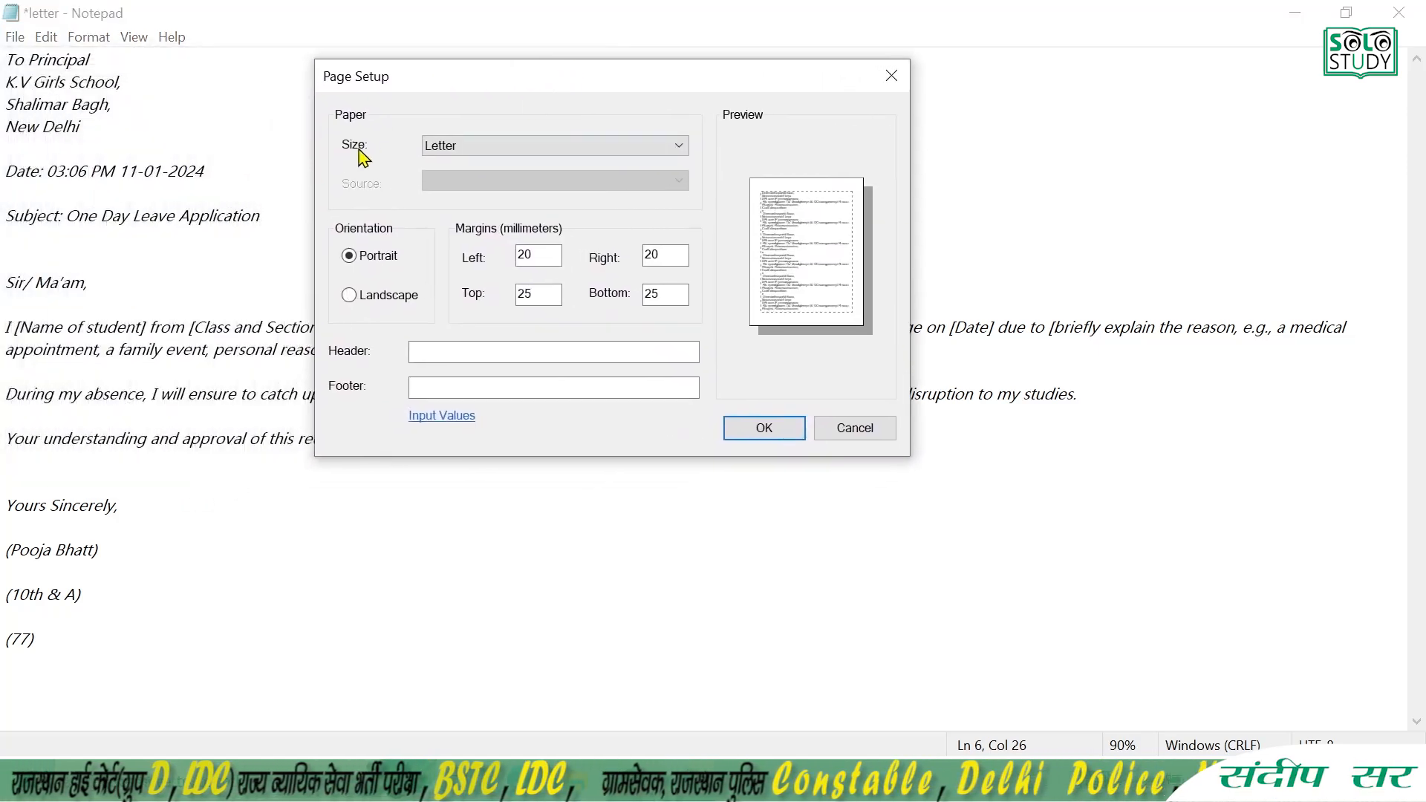
click(487, 148)
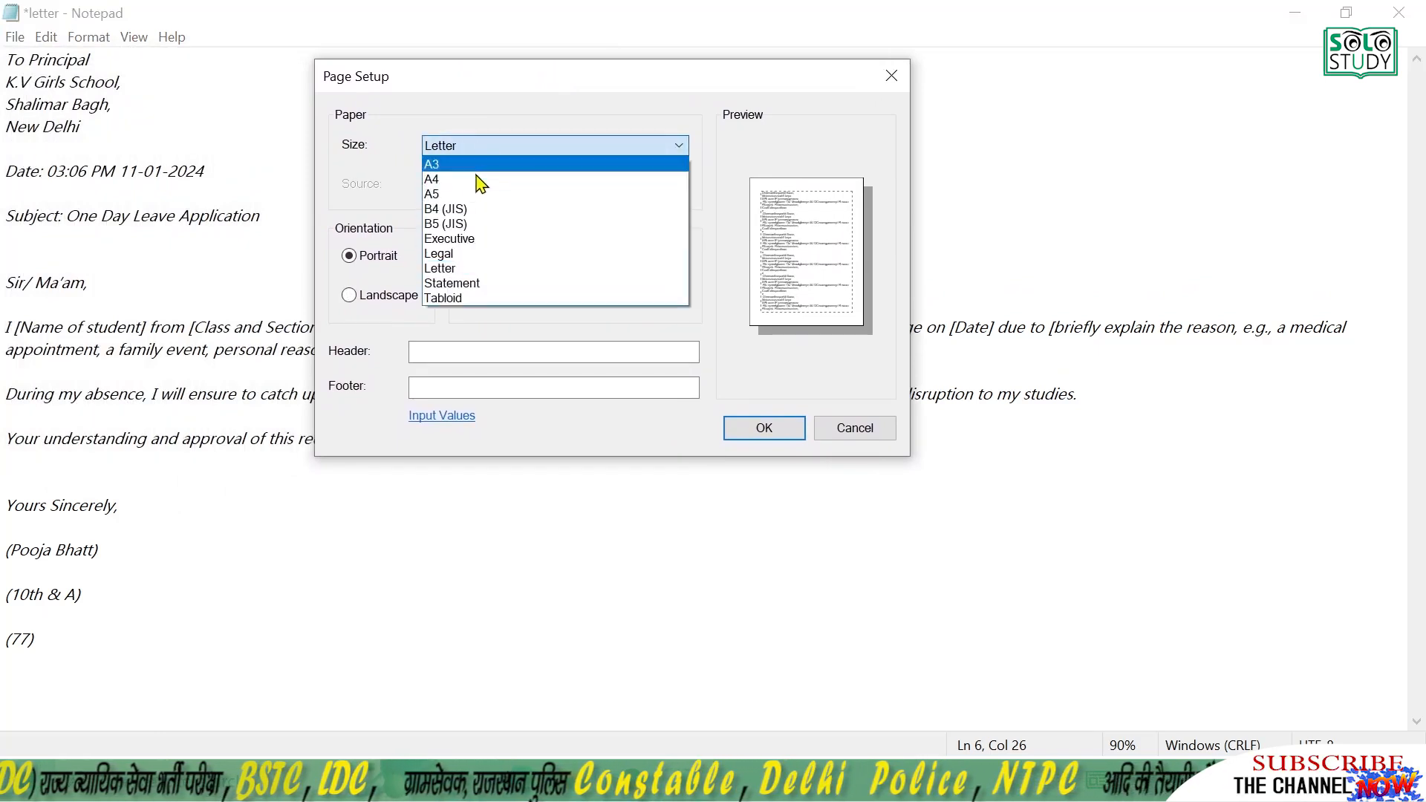
click(445, 180)
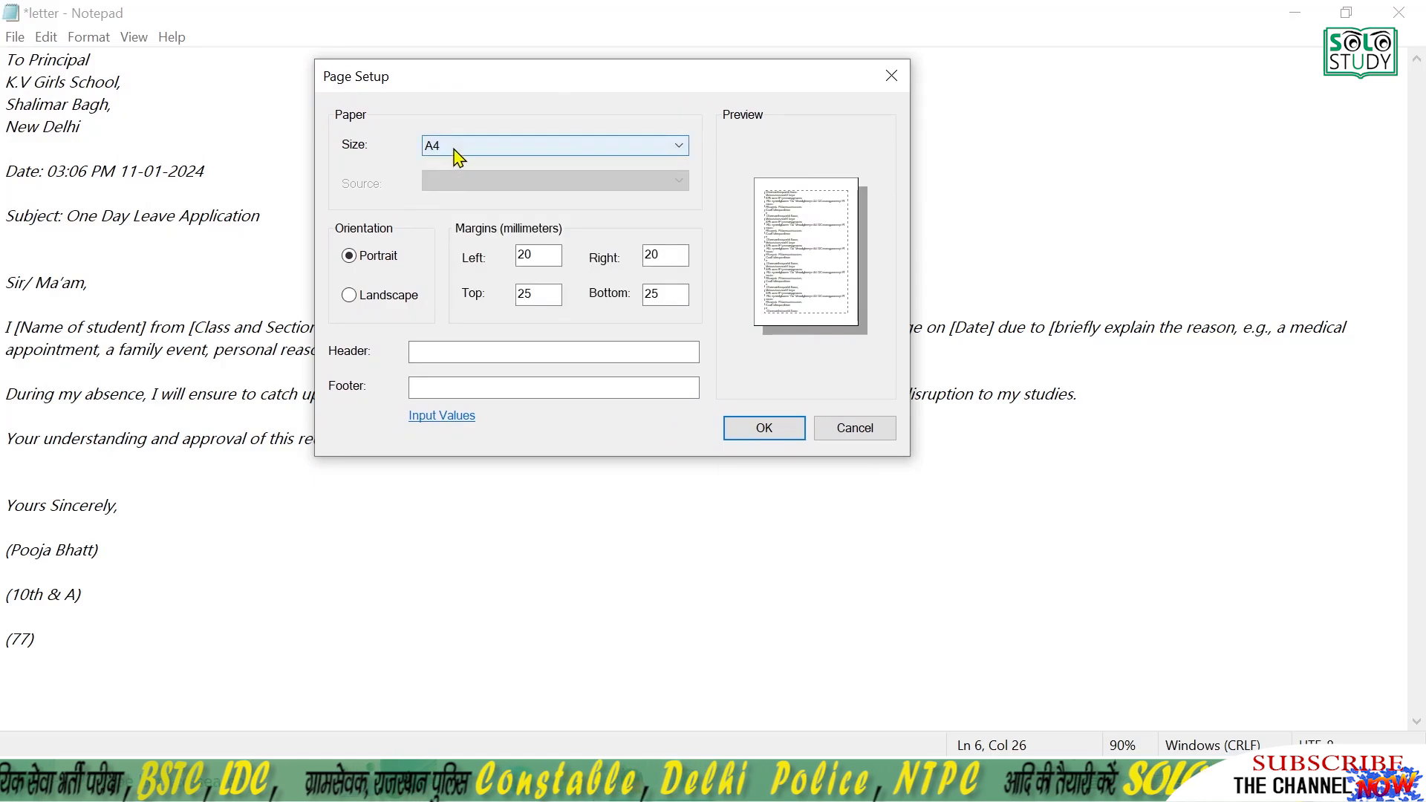
click(459, 157)
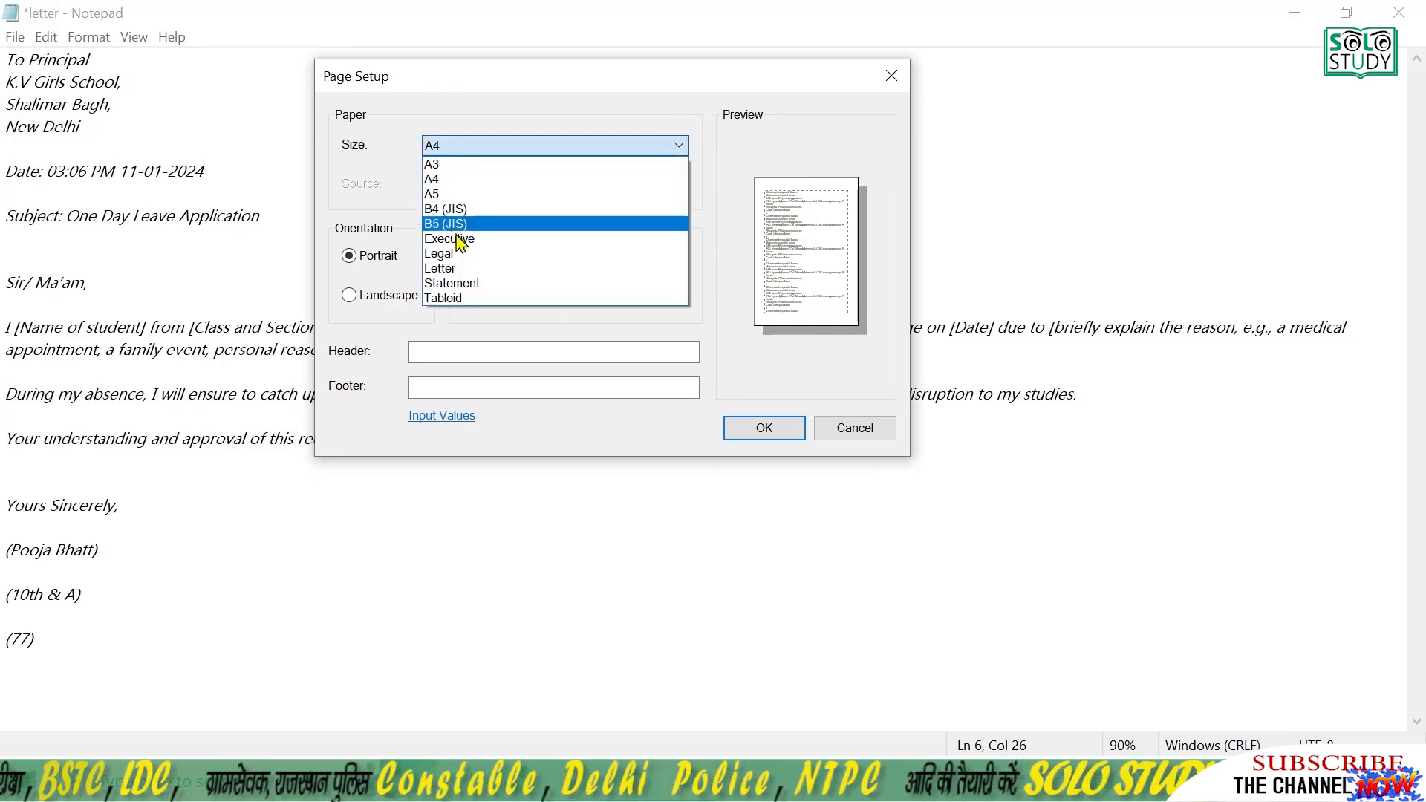
click(448, 179)
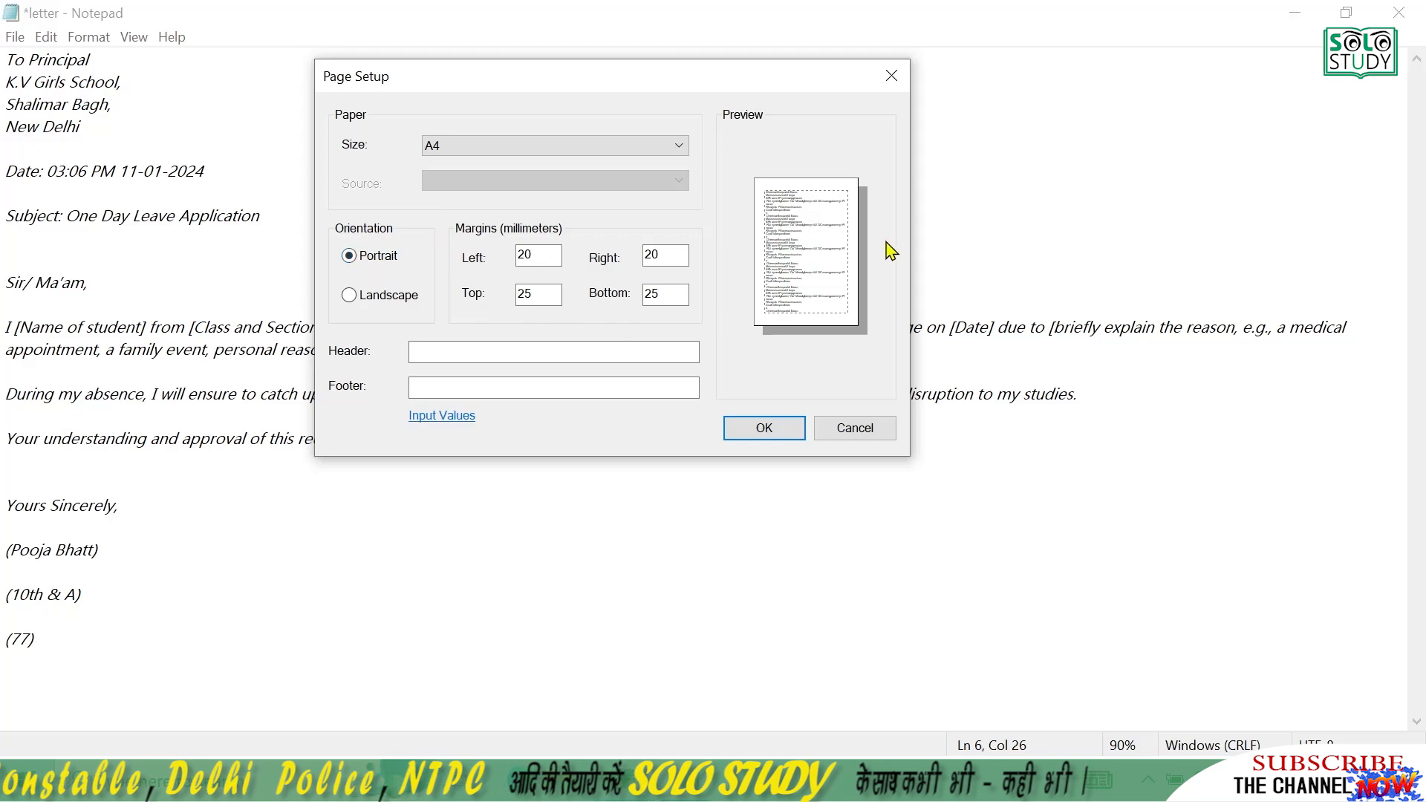
Step: Preview the page in Landscape orientation, set it back to Portrait, and apply the page setup
click(348, 294)
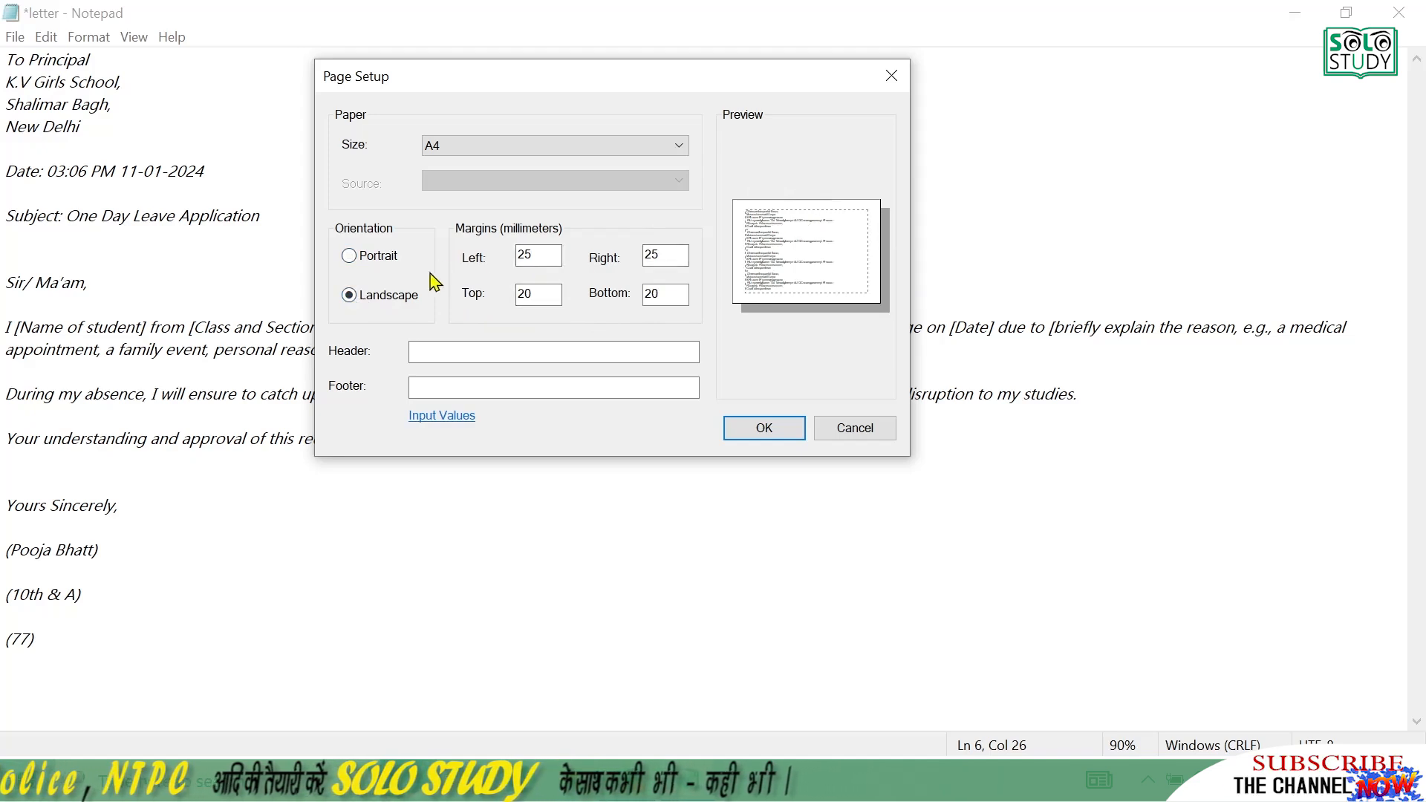
click(350, 256)
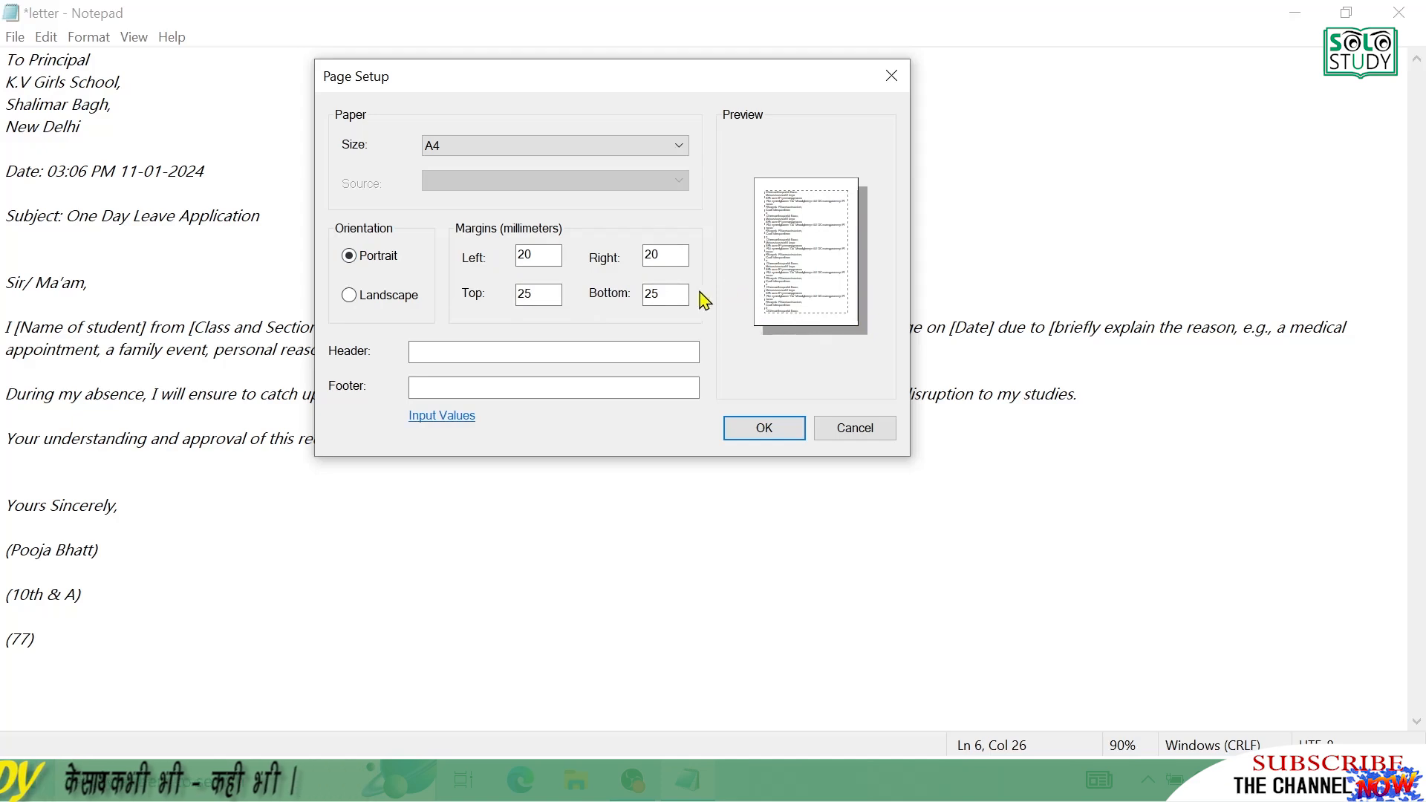
click(759, 429)
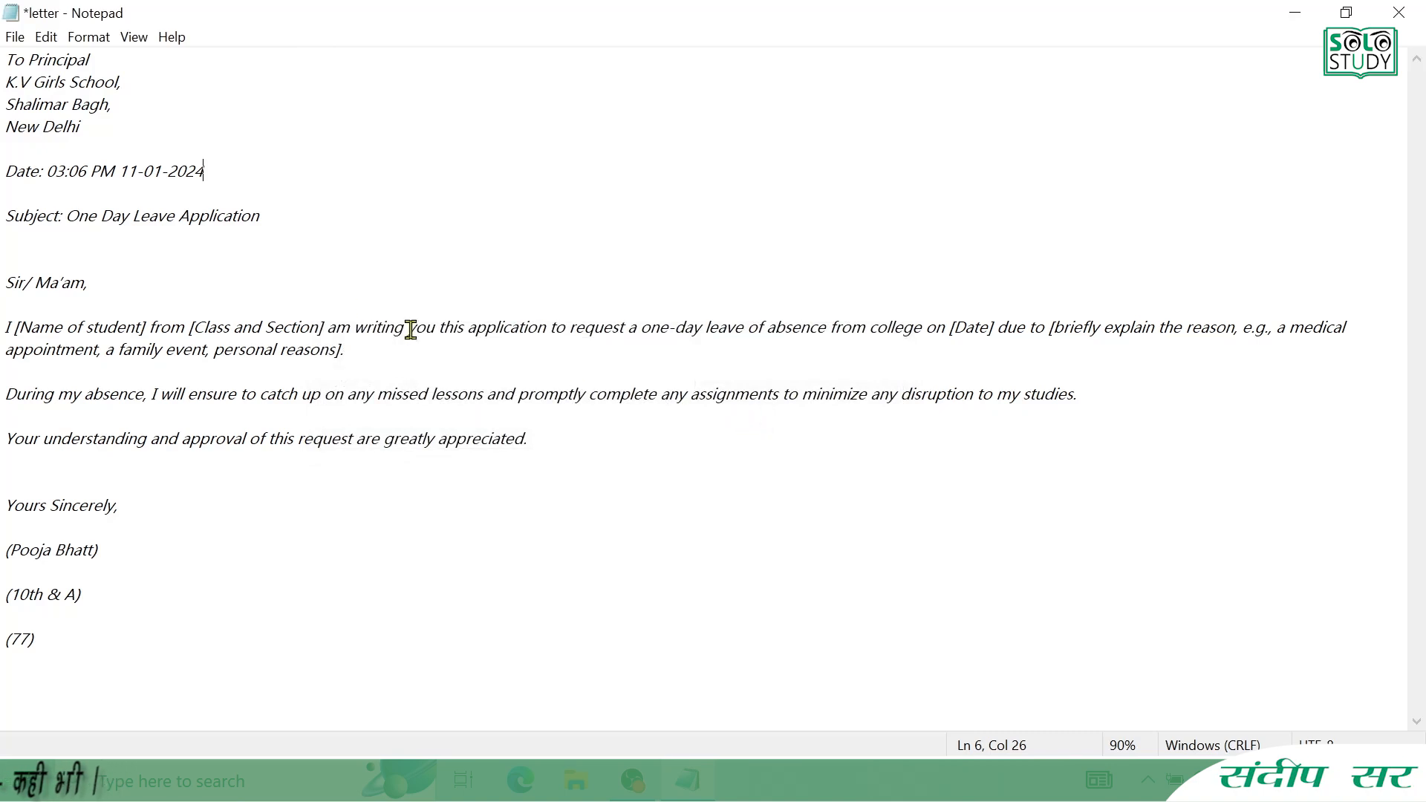
Step: Set the number of copies to 2 in the print settings, and cancel without printing the letter
click(16, 37)
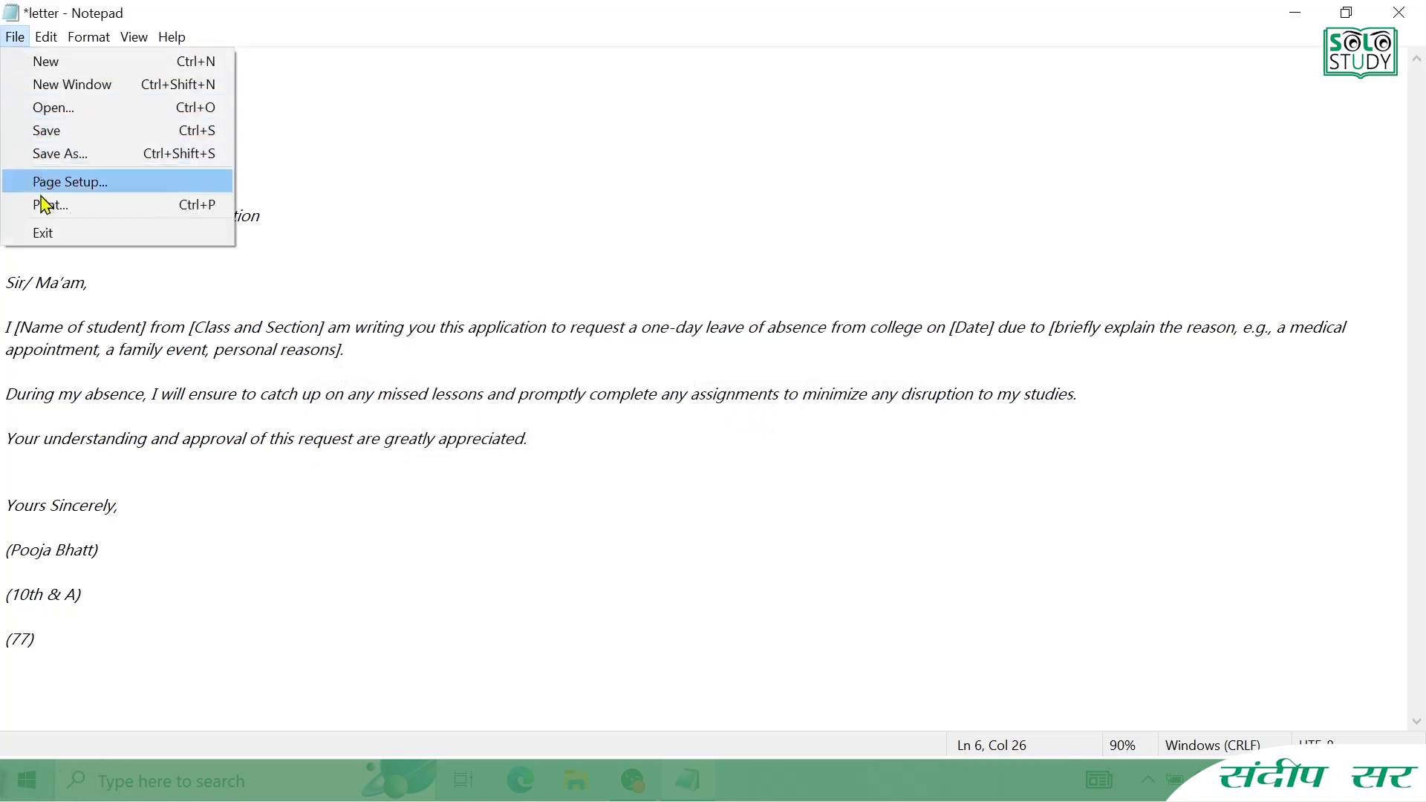
click(104, 208)
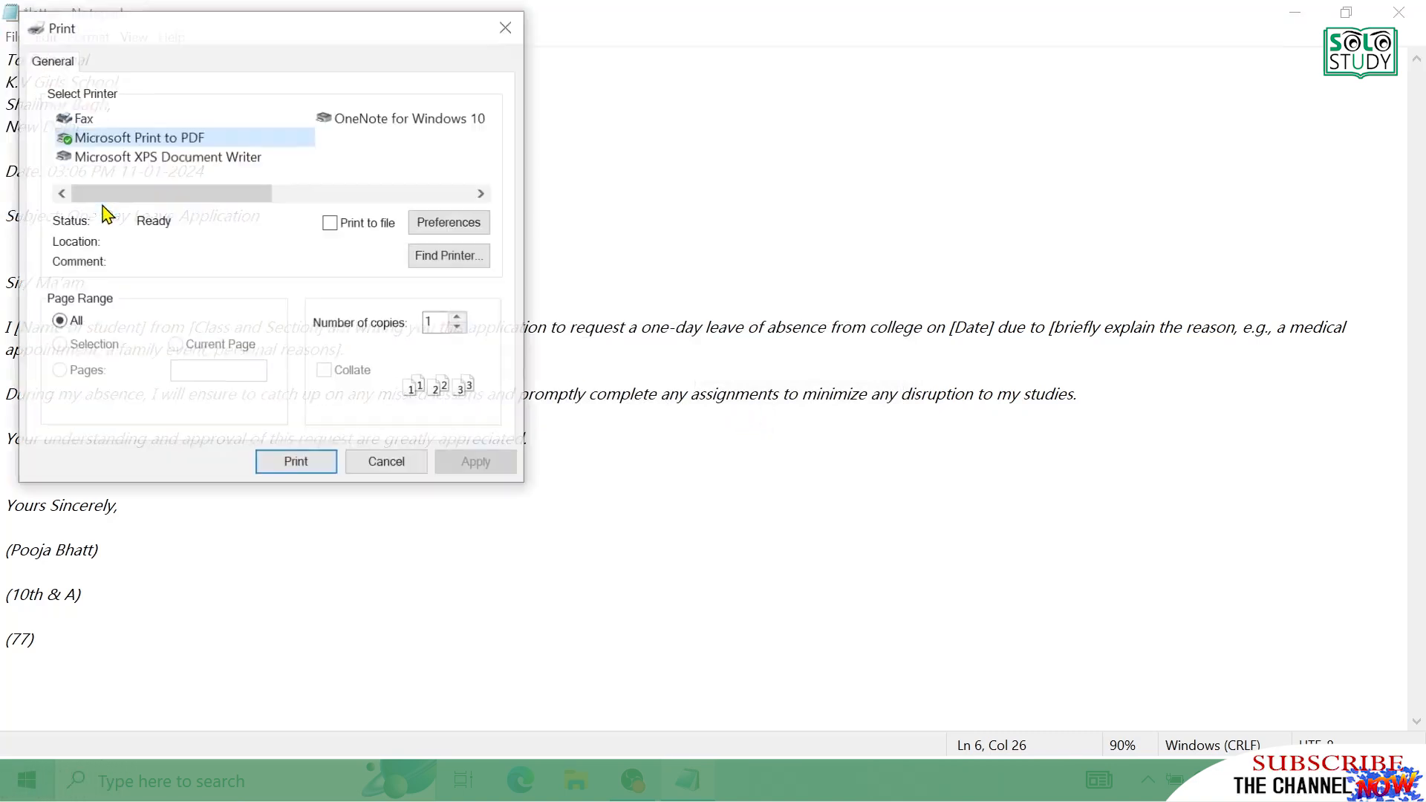
drag(217, 35, 569, 86)
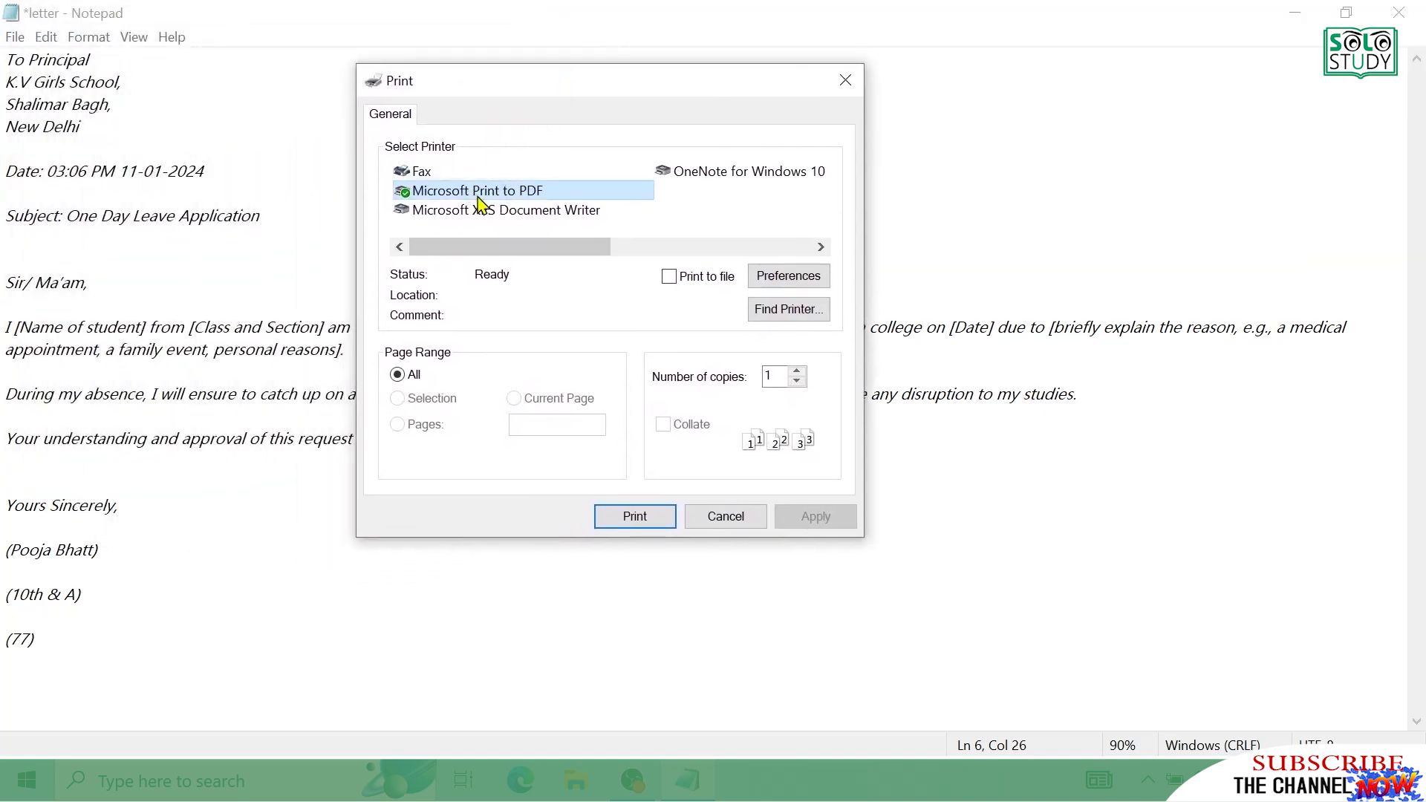
click(780, 376)
key(BackSpace)
text(2)
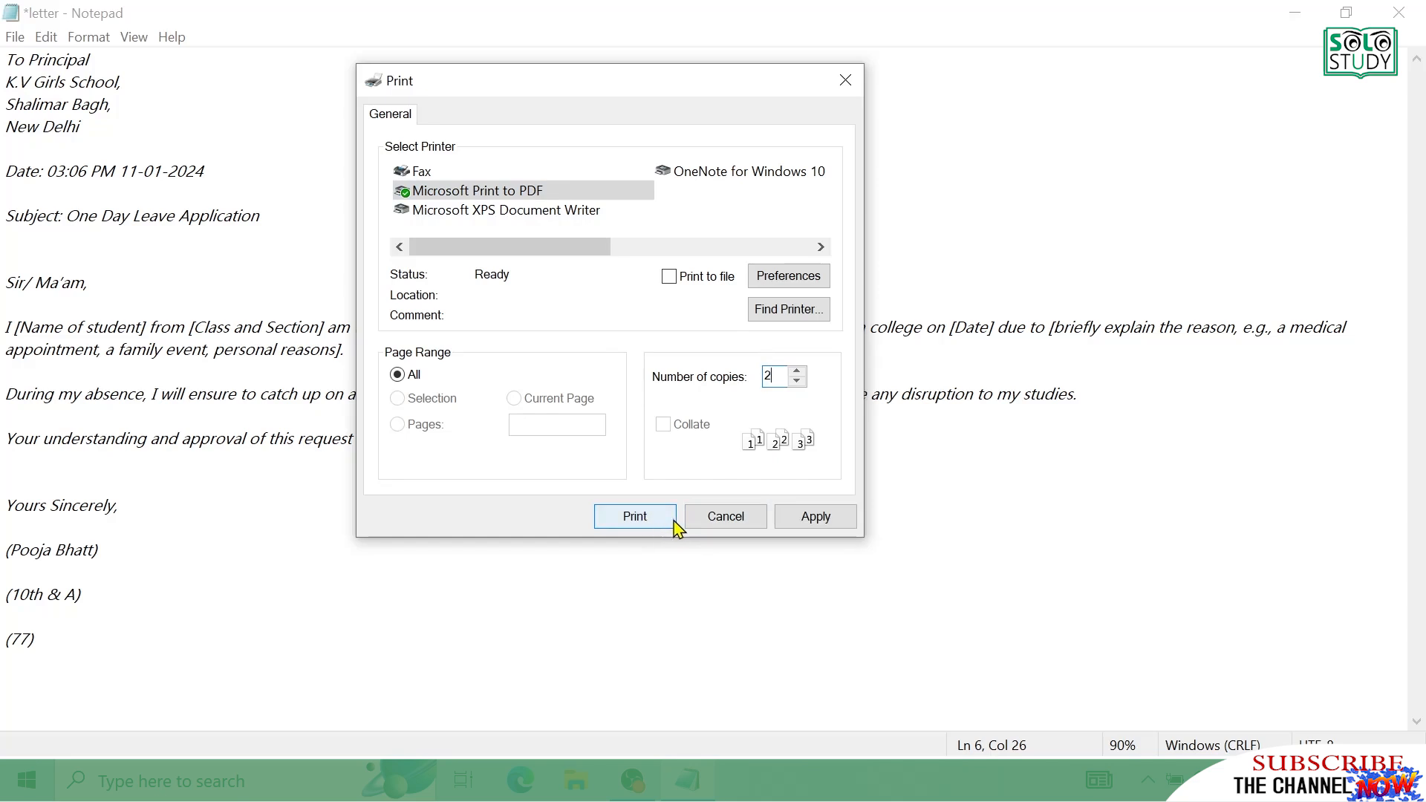
click(724, 516)
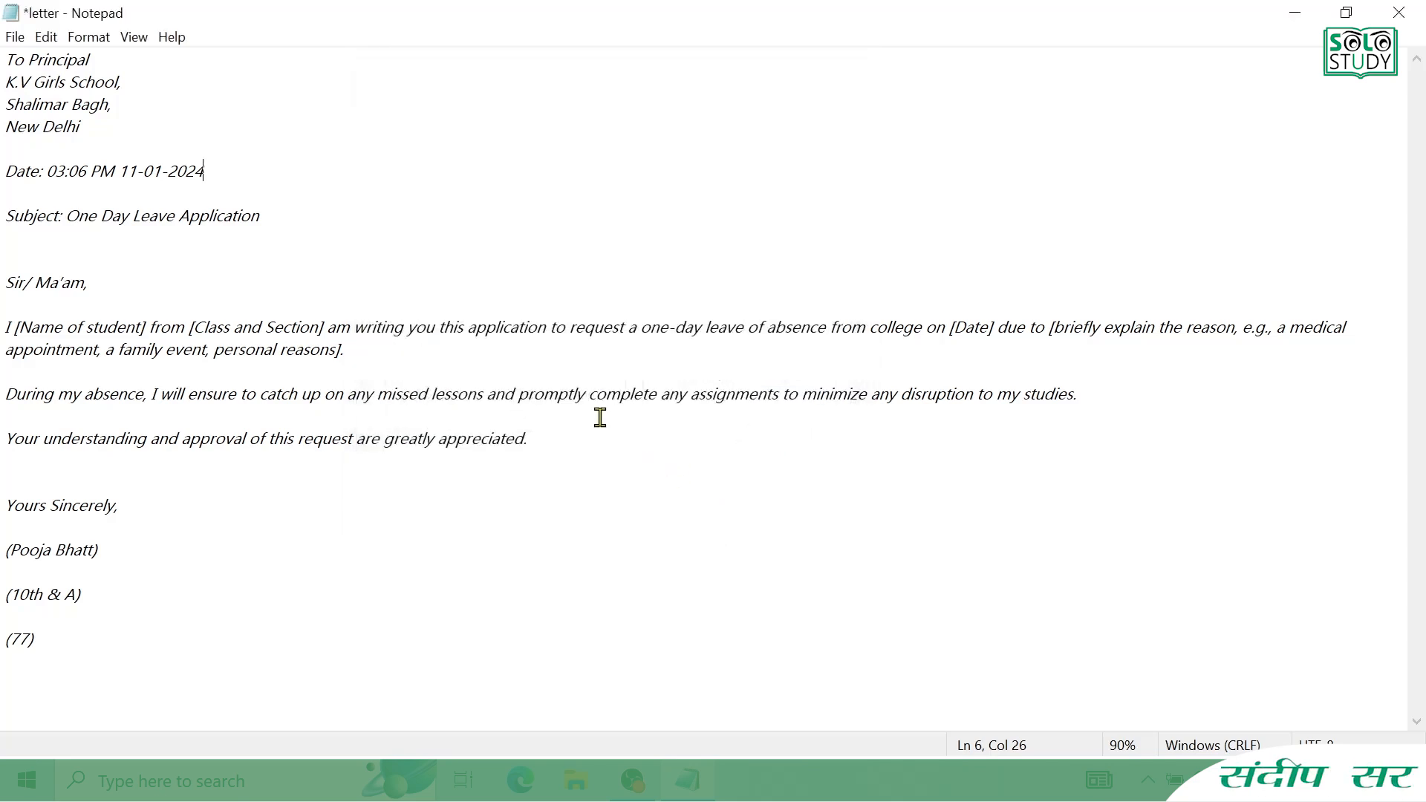